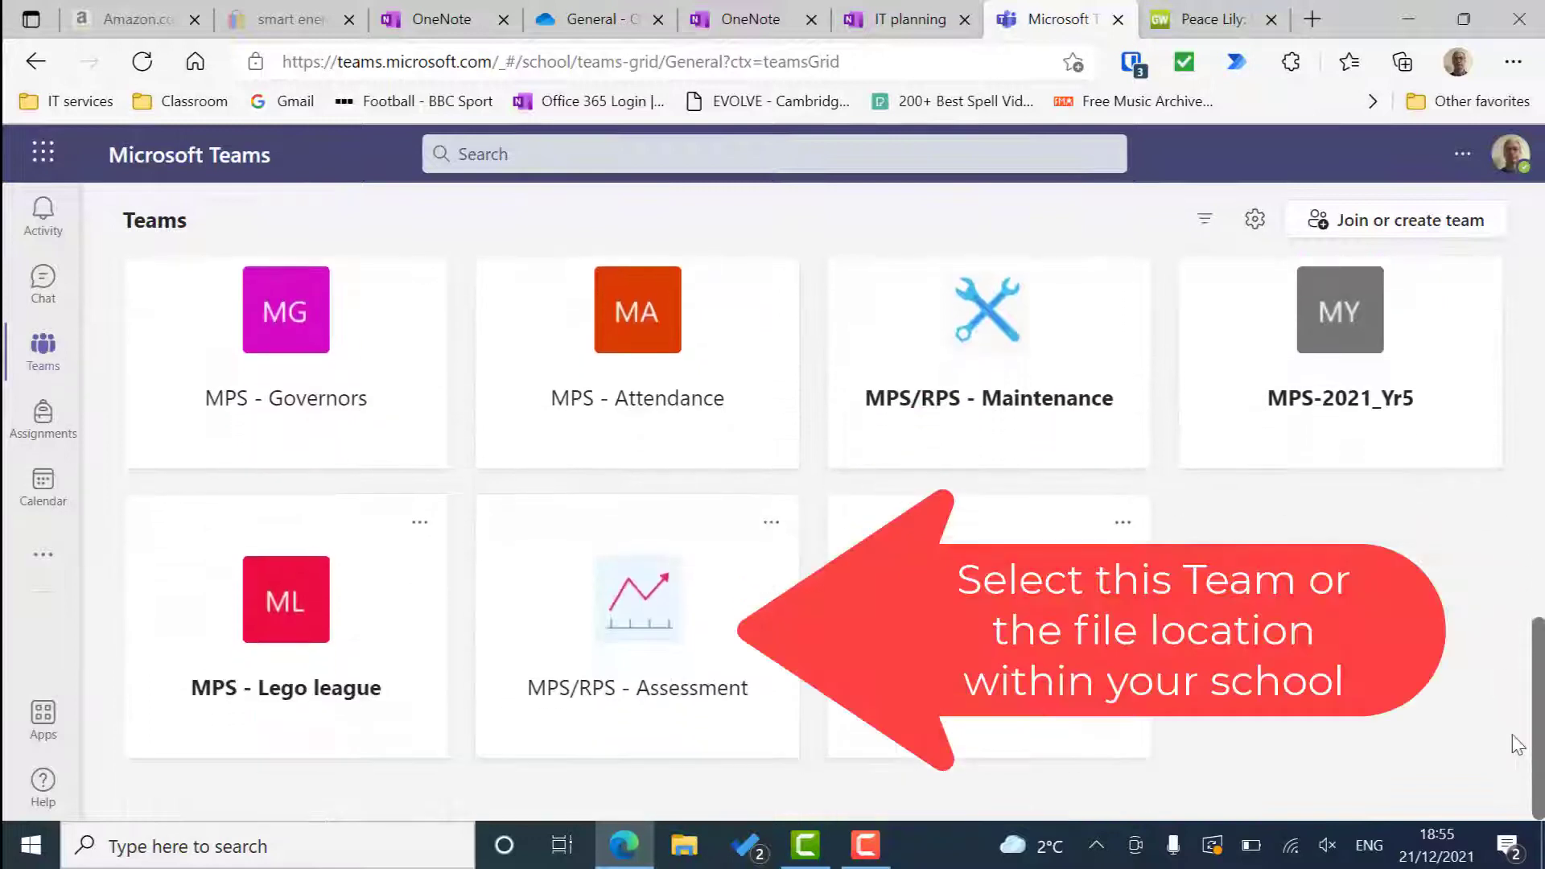
- Open New Reception Tracker - SANDBOX v7.3.xlsx from the files of the Training support channel in the MPS/RPS - Assessment team
{"action": "left_click", "coordinate": [589, 624]}
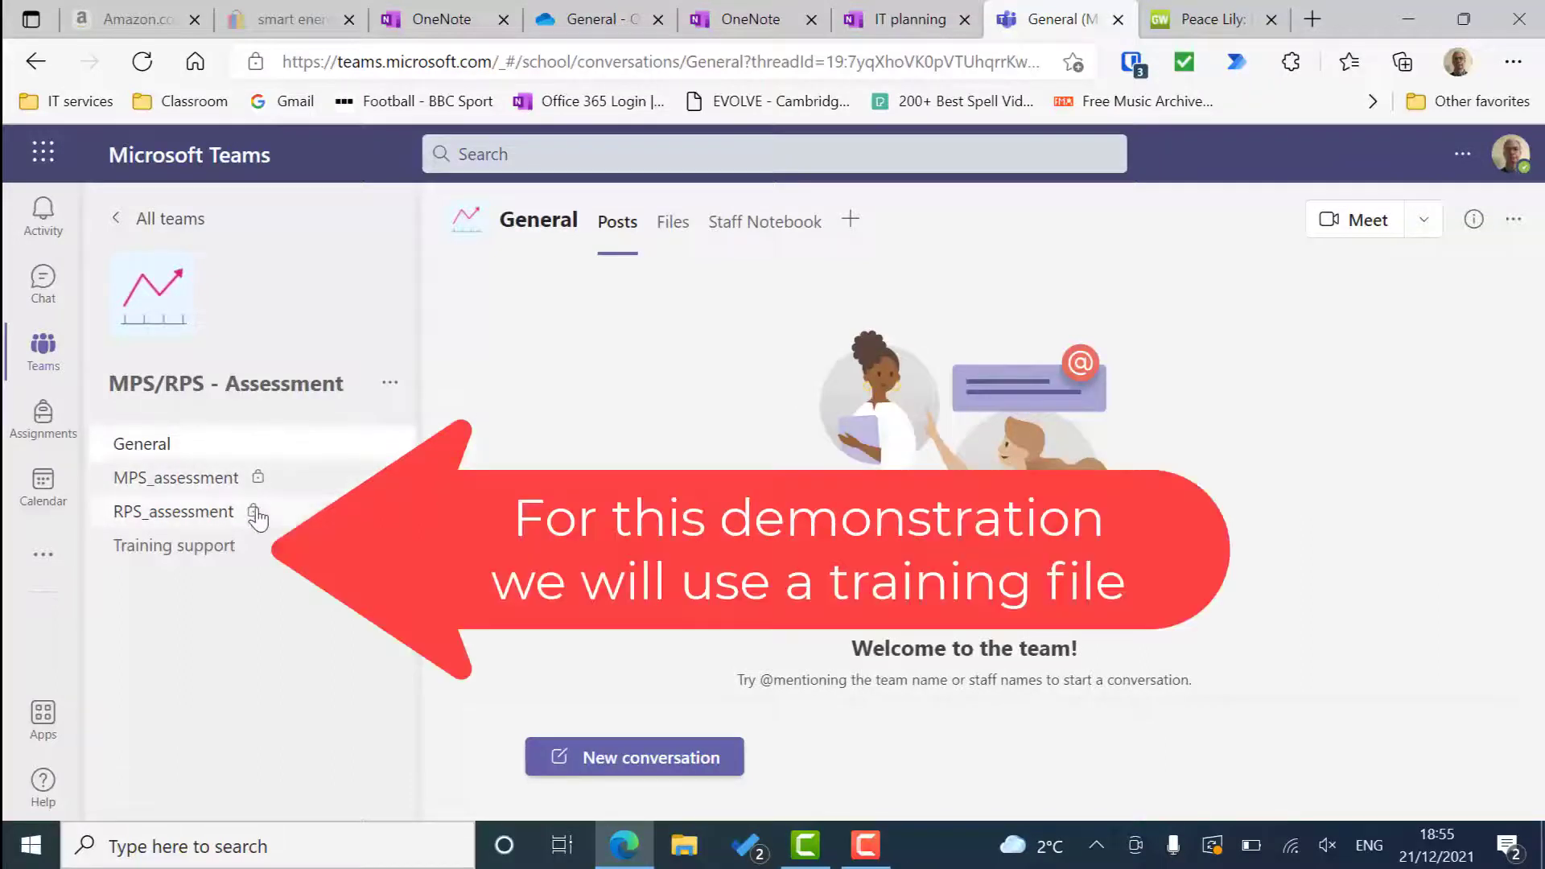
{"action": "left_click", "coordinate": [198, 549]}
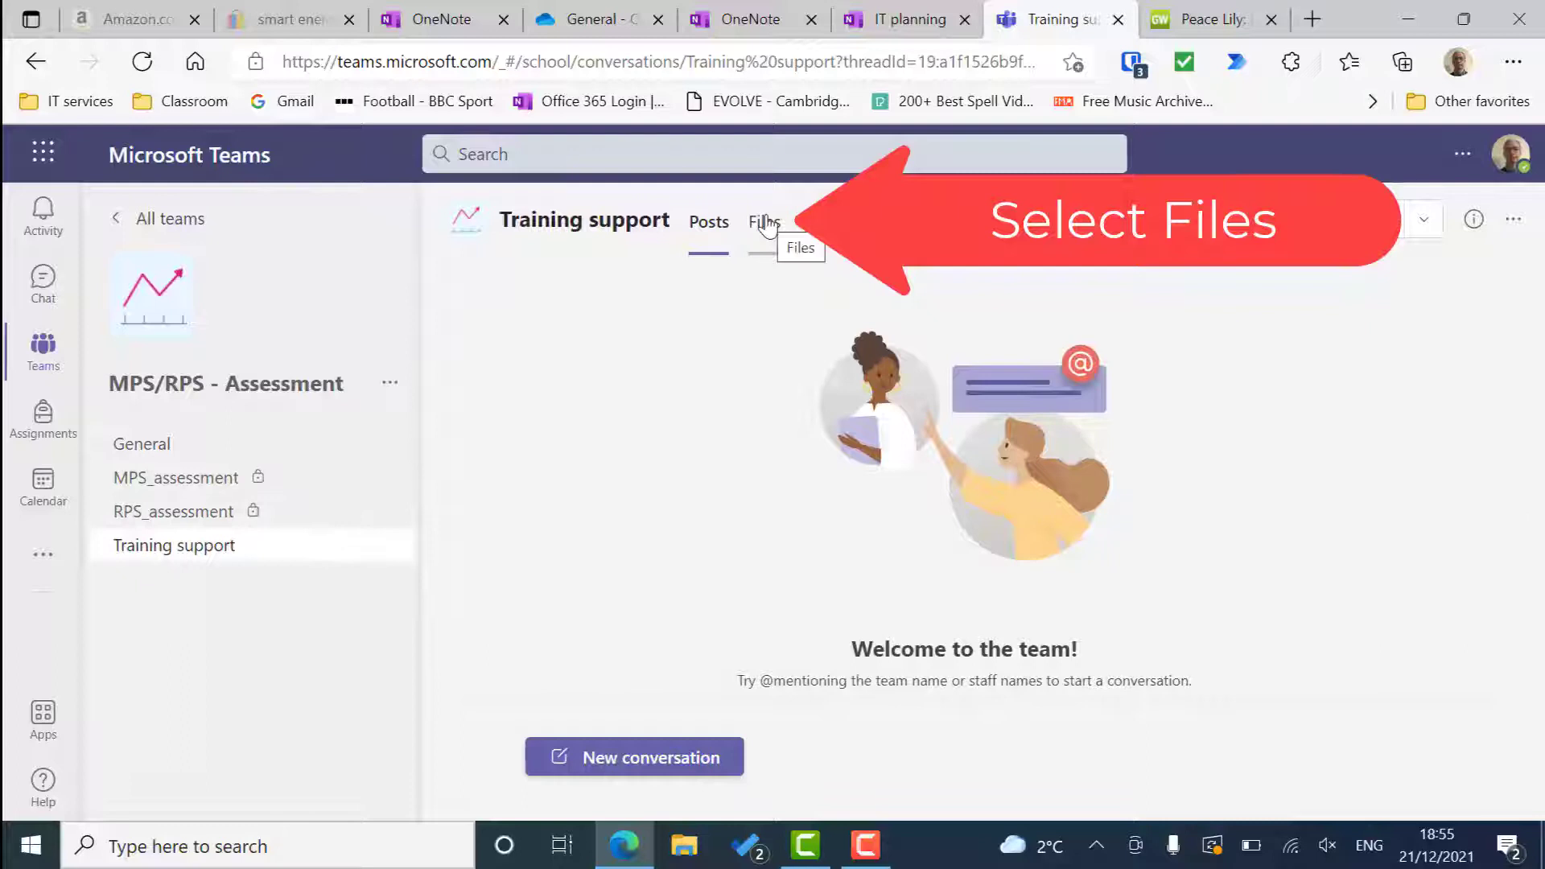
{"action": "left_click", "coordinate": [763, 222]}
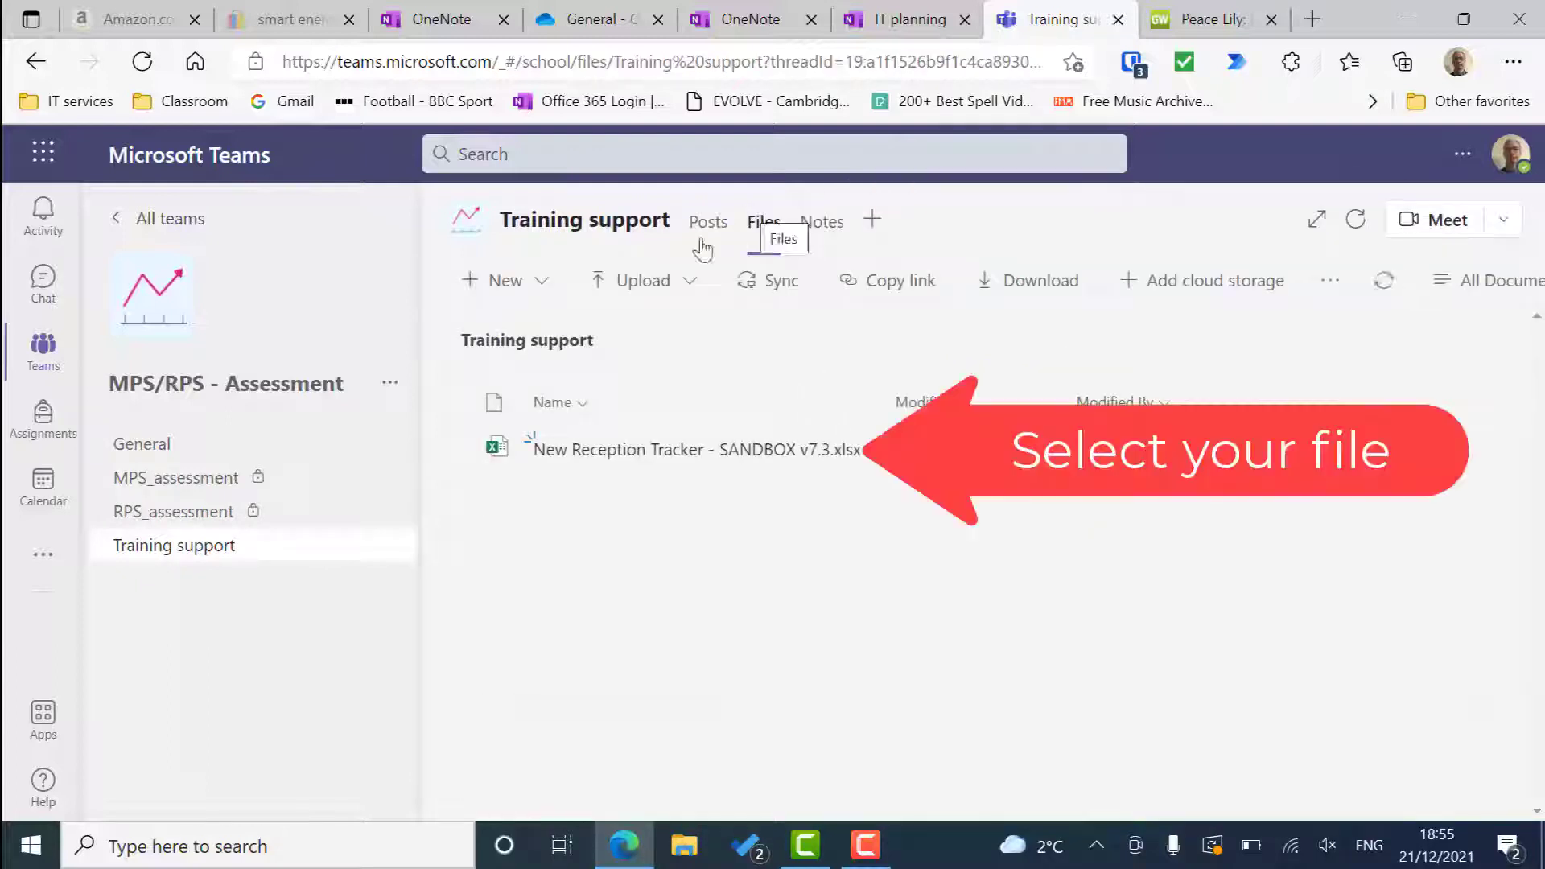
{"action": "left_click", "coordinate": [638, 450]}
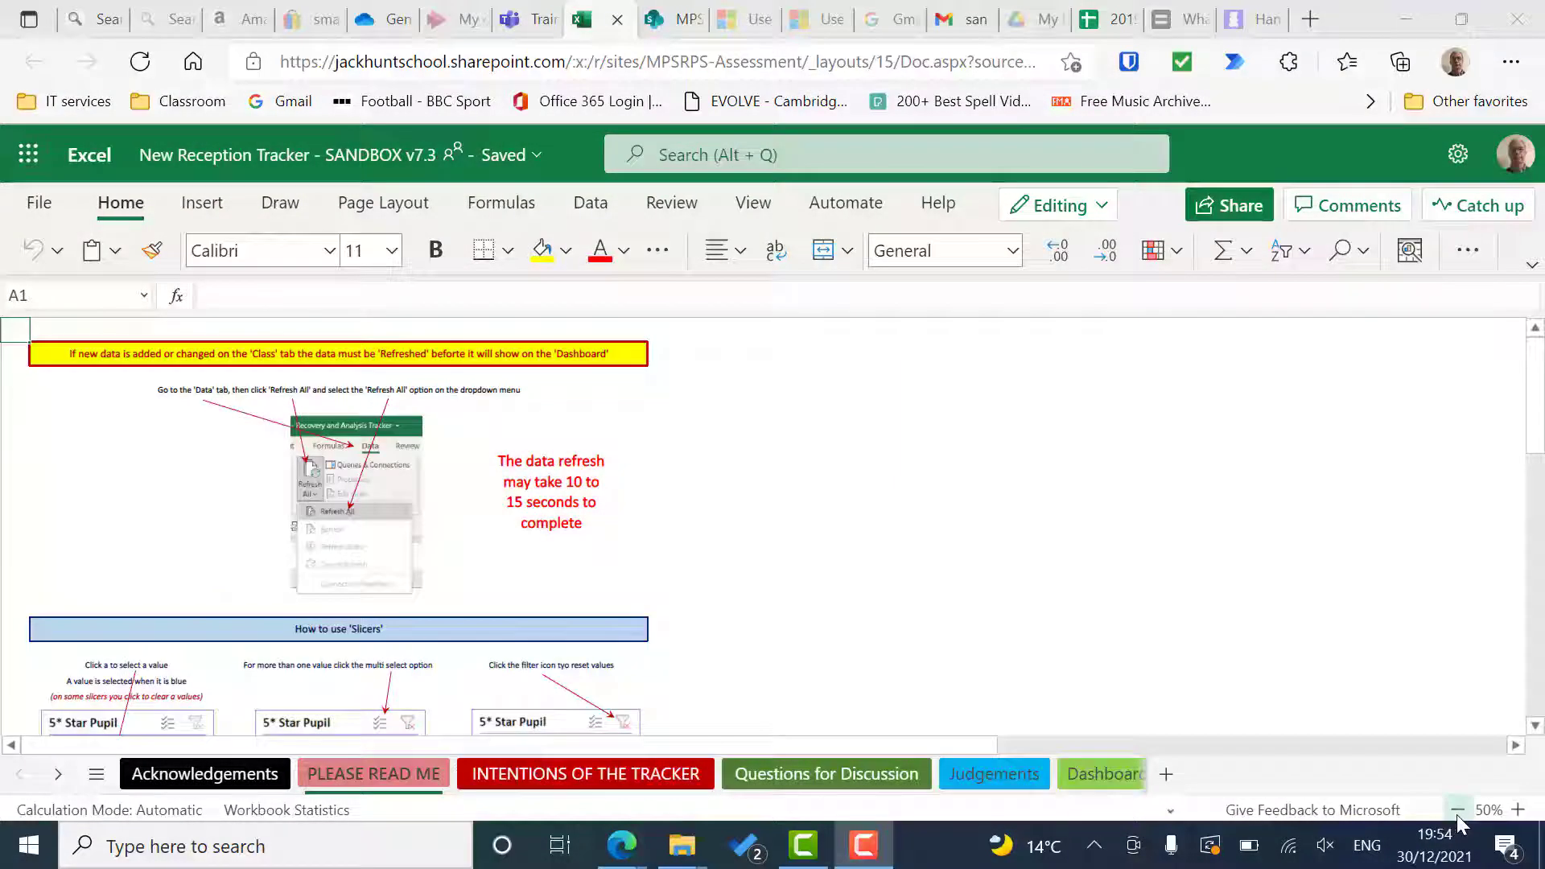
- Enlarge the PLEASE READ ME sheet to 60% zoom and return it to 50%
{"action": "left_click", "coordinate": [1517, 810]}
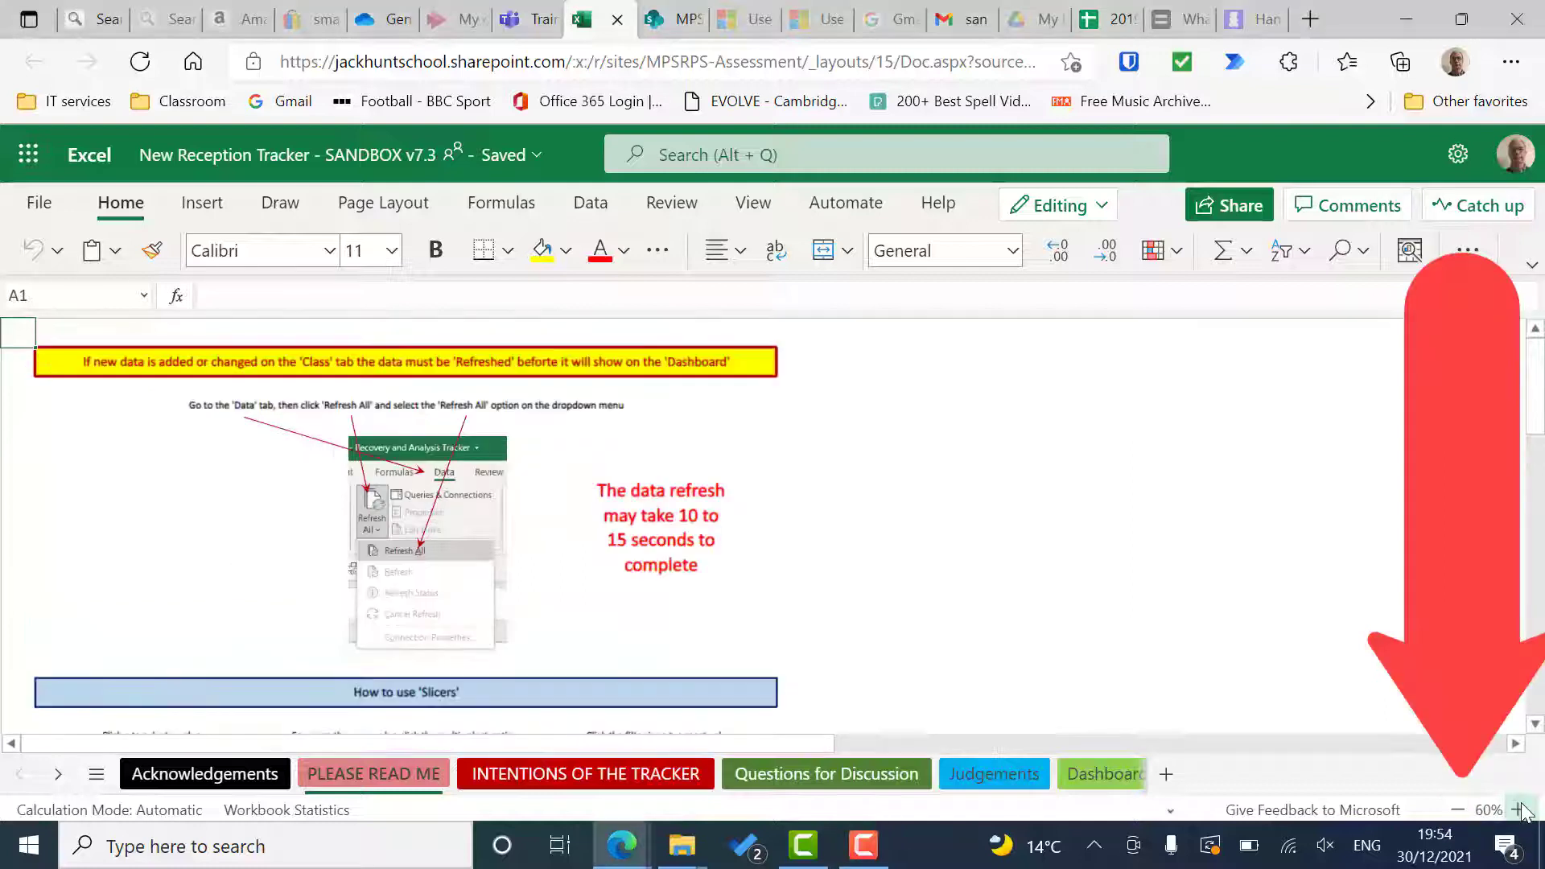
{"action": "left_click", "coordinate": [1453, 811]}
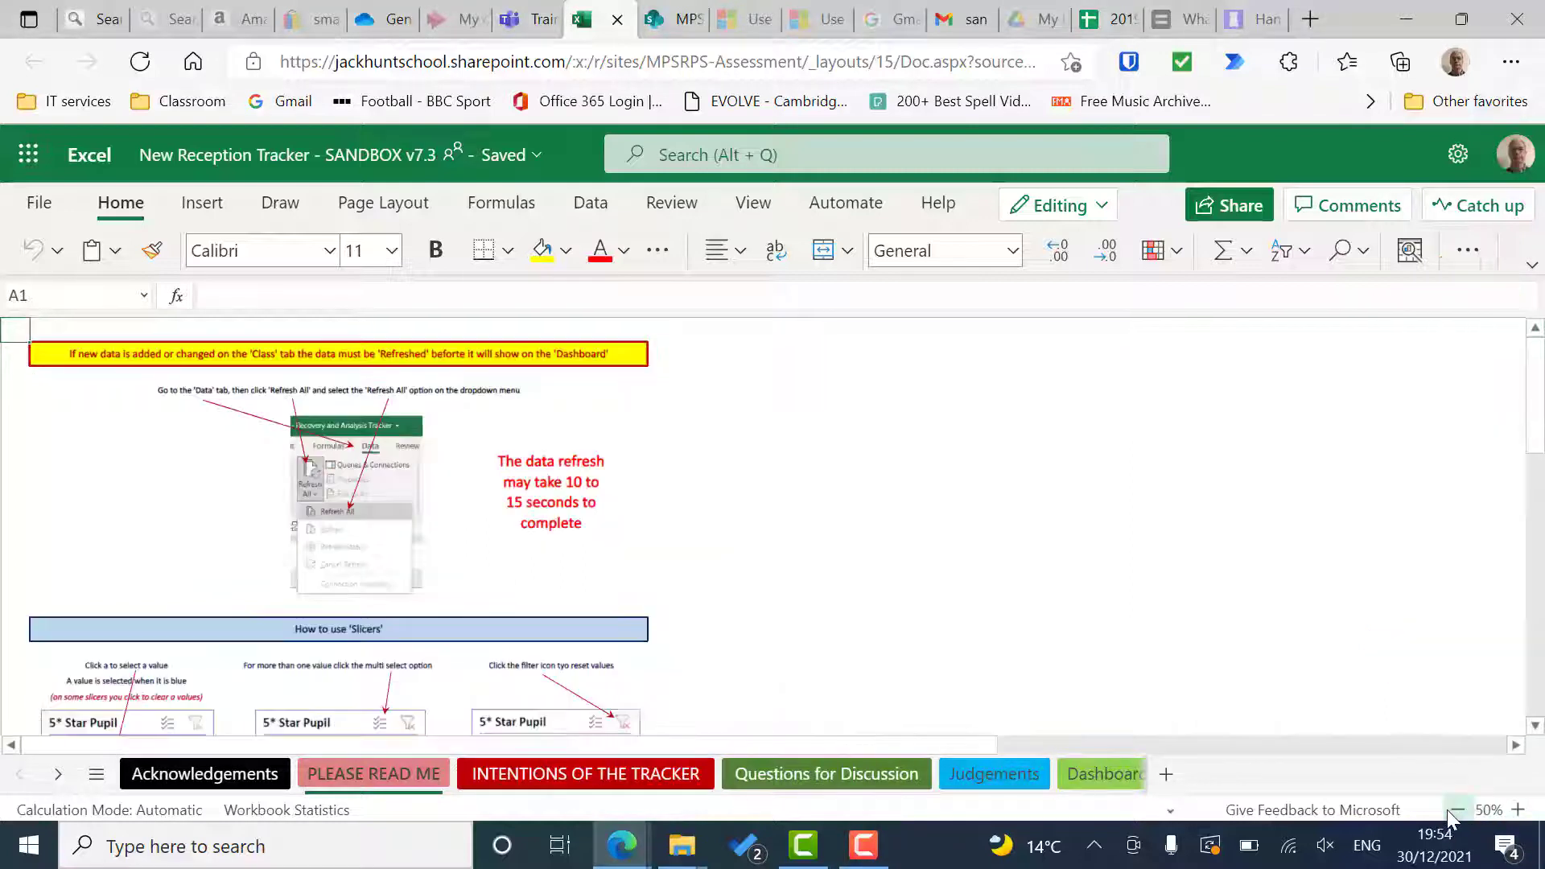
{"action": "left_click", "coordinate": [758, 201]}
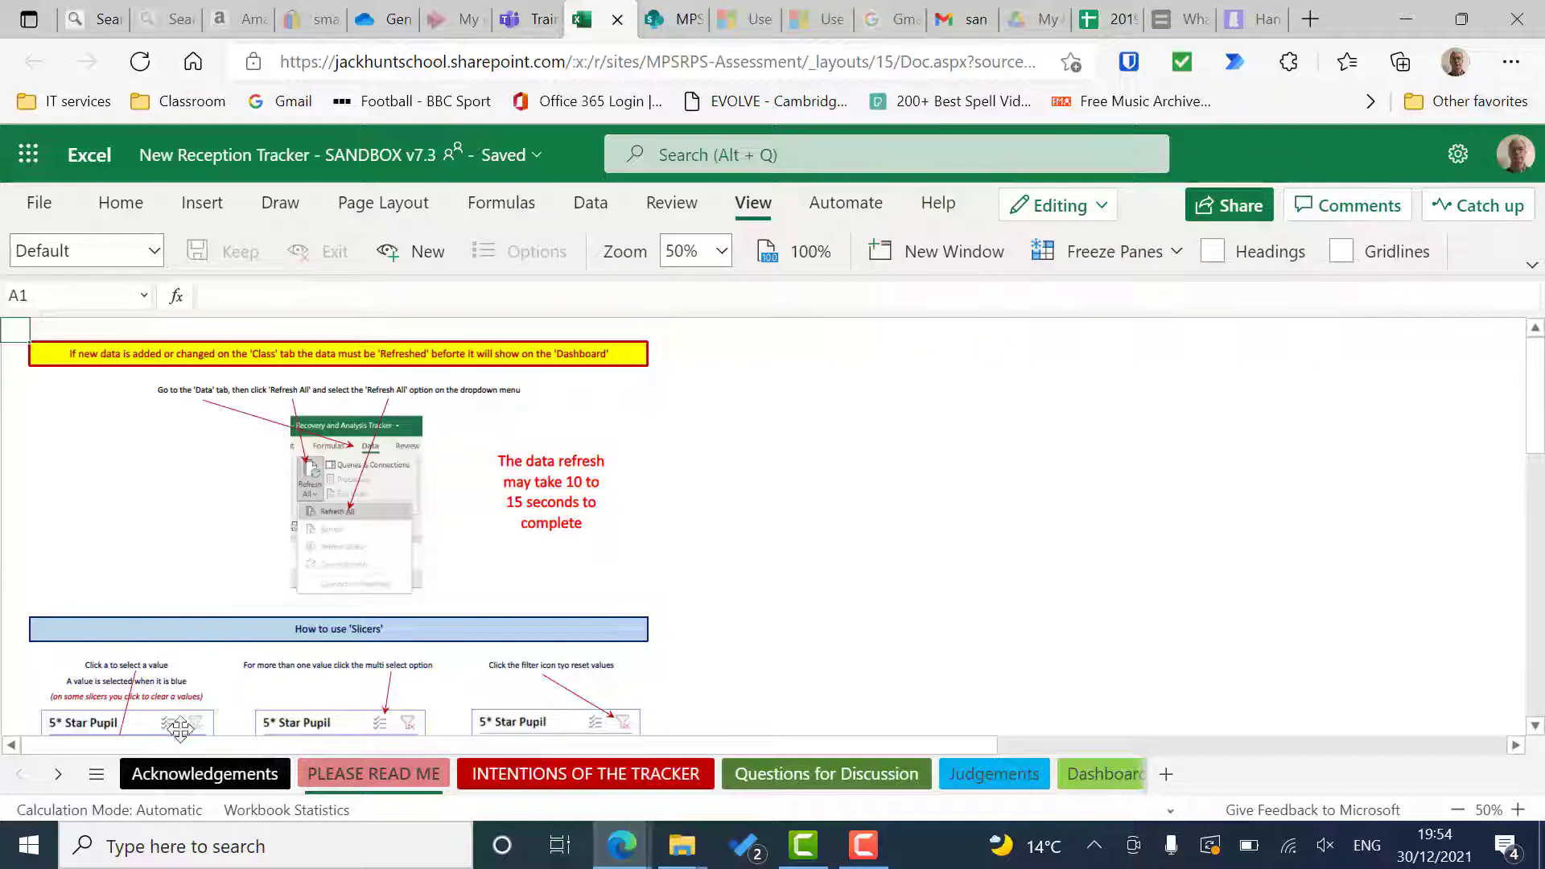
- Review the Acknowledgements sheet and the PLEASE READ ME instructions on refreshing data and using slicers
{"action": "left_click", "coordinate": [200, 766]}
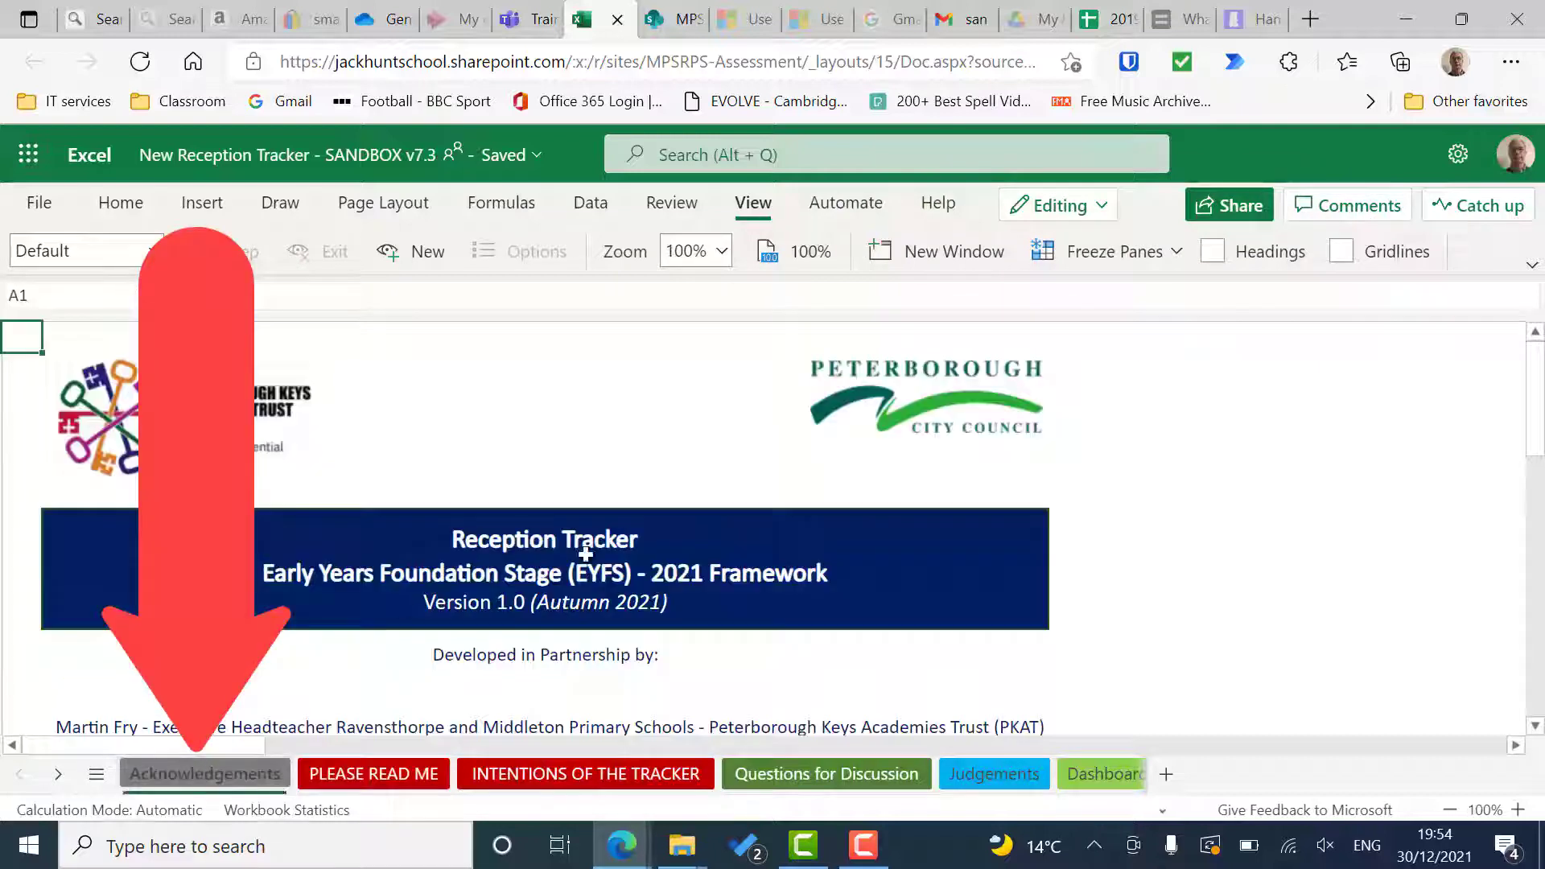
{"action": "scroll", "coordinate": [593, 552], "scroll_direction": "down", "scroll_amount": 3}
{"action": "scroll", "coordinate": [597, 552], "scroll_direction": "up", "scroll_amount": 1}
{"action": "scroll", "coordinate": [597, 552], "scroll_direction": "up", "scroll_amount": 1}
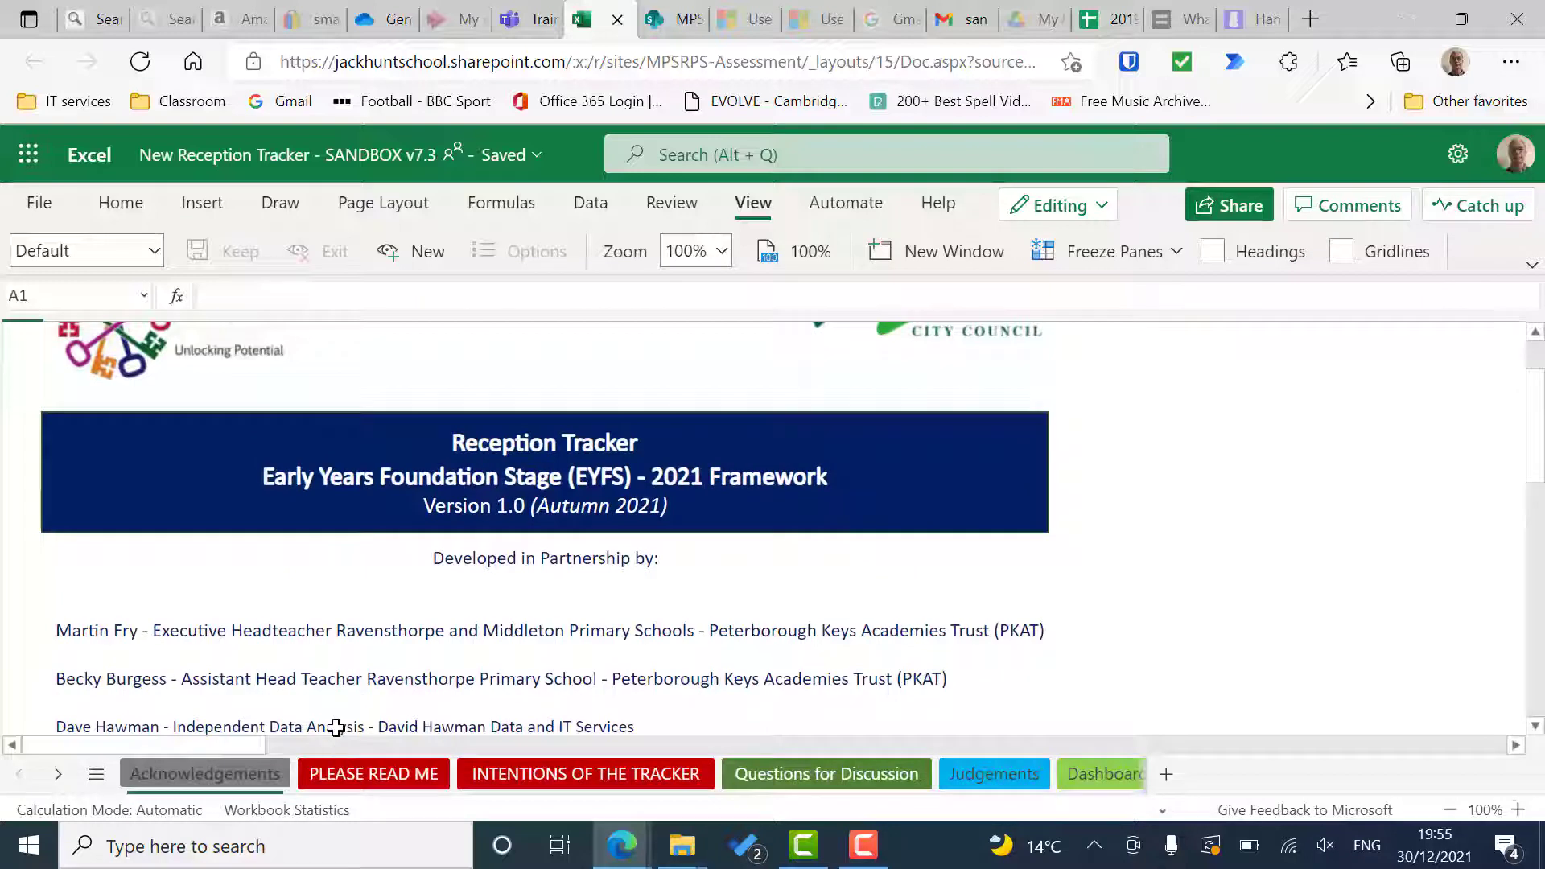
{"action": "left_click", "coordinate": [378, 784]}
{"action": "scroll", "coordinate": [558, 681], "scroll_direction": "down", "scroll_amount": 2}
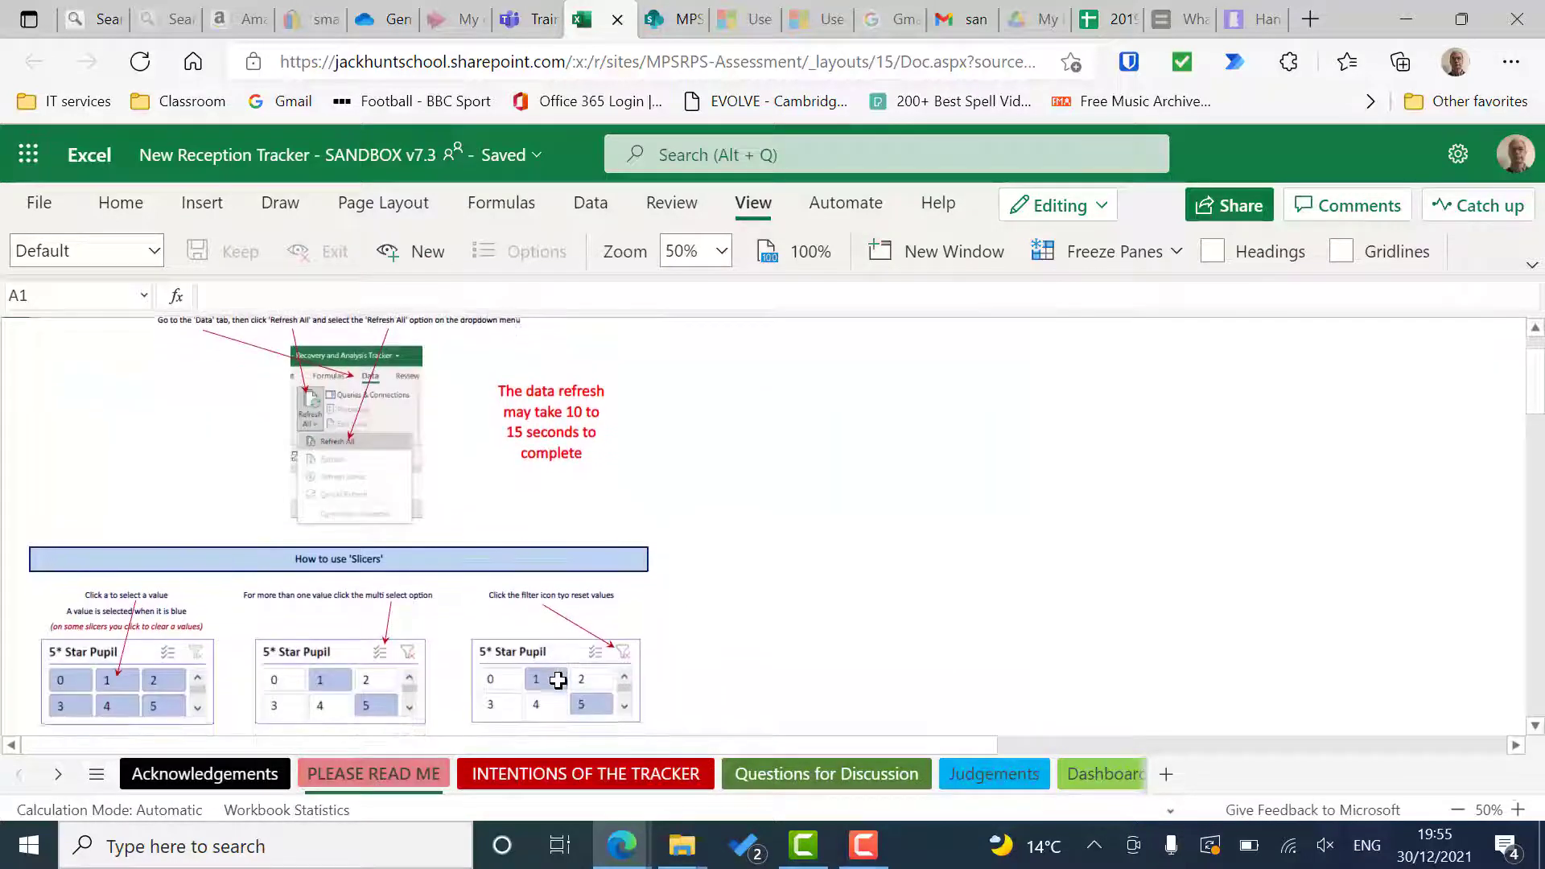
{"action": "scroll", "coordinate": [558, 681], "scroll_direction": "up", "scroll_amount": 2}
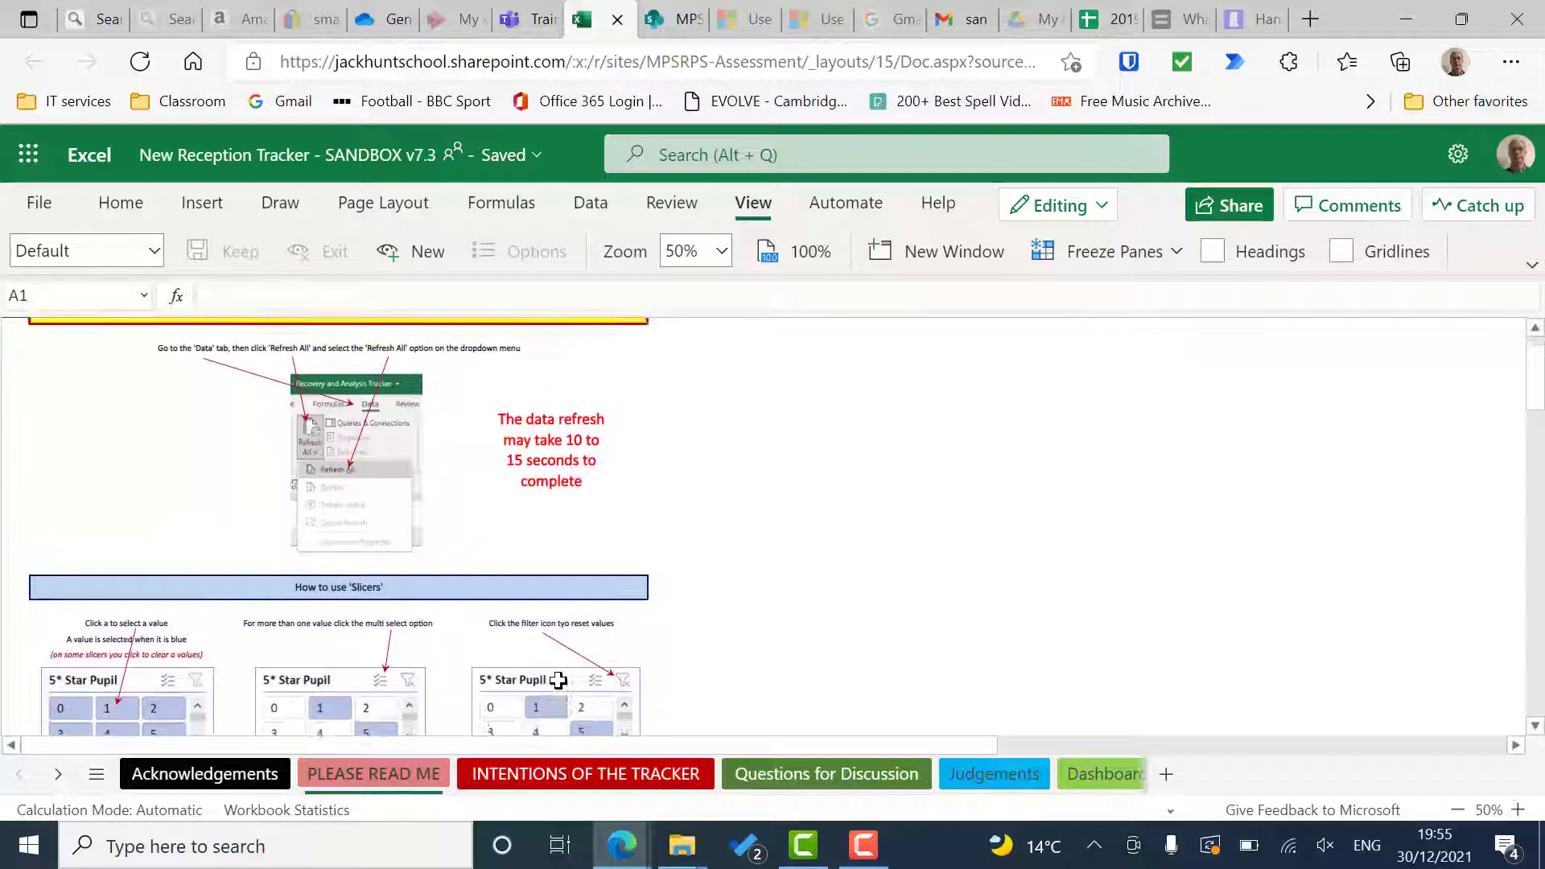
- Read the tracker's intentions and objectives on the INTENTIONS OF THE TRACKER sheet
{"action": "left_click", "coordinate": [591, 774]}
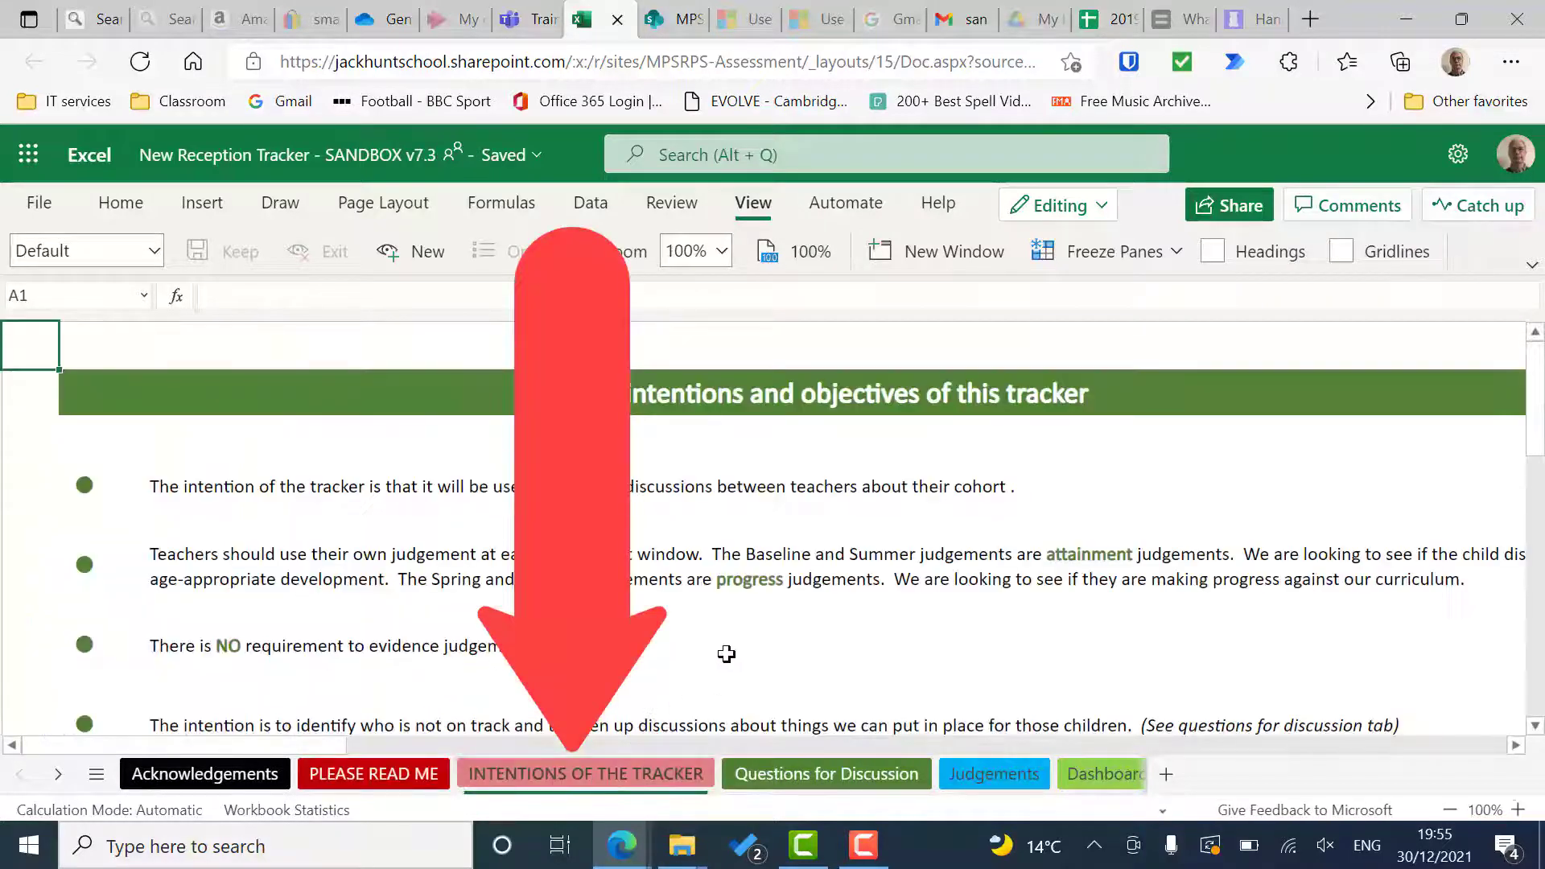
{"action": "scroll", "coordinate": [726, 654], "scroll_direction": "down", "scroll_amount": 3}
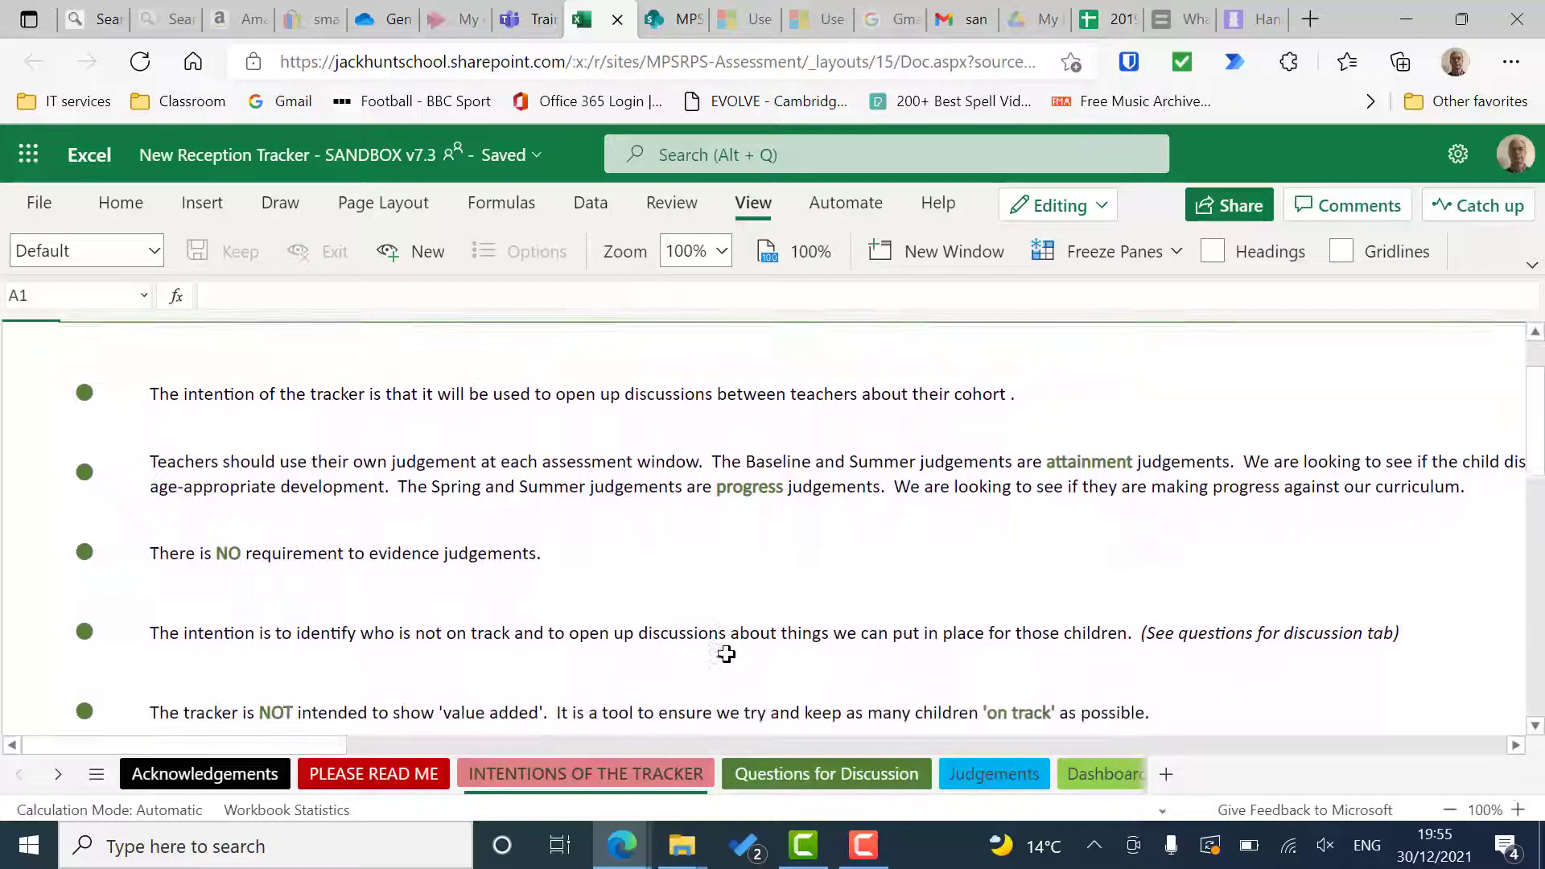
{"action": "scroll", "coordinate": [726, 654], "scroll_direction": "down", "scroll_amount": 3}
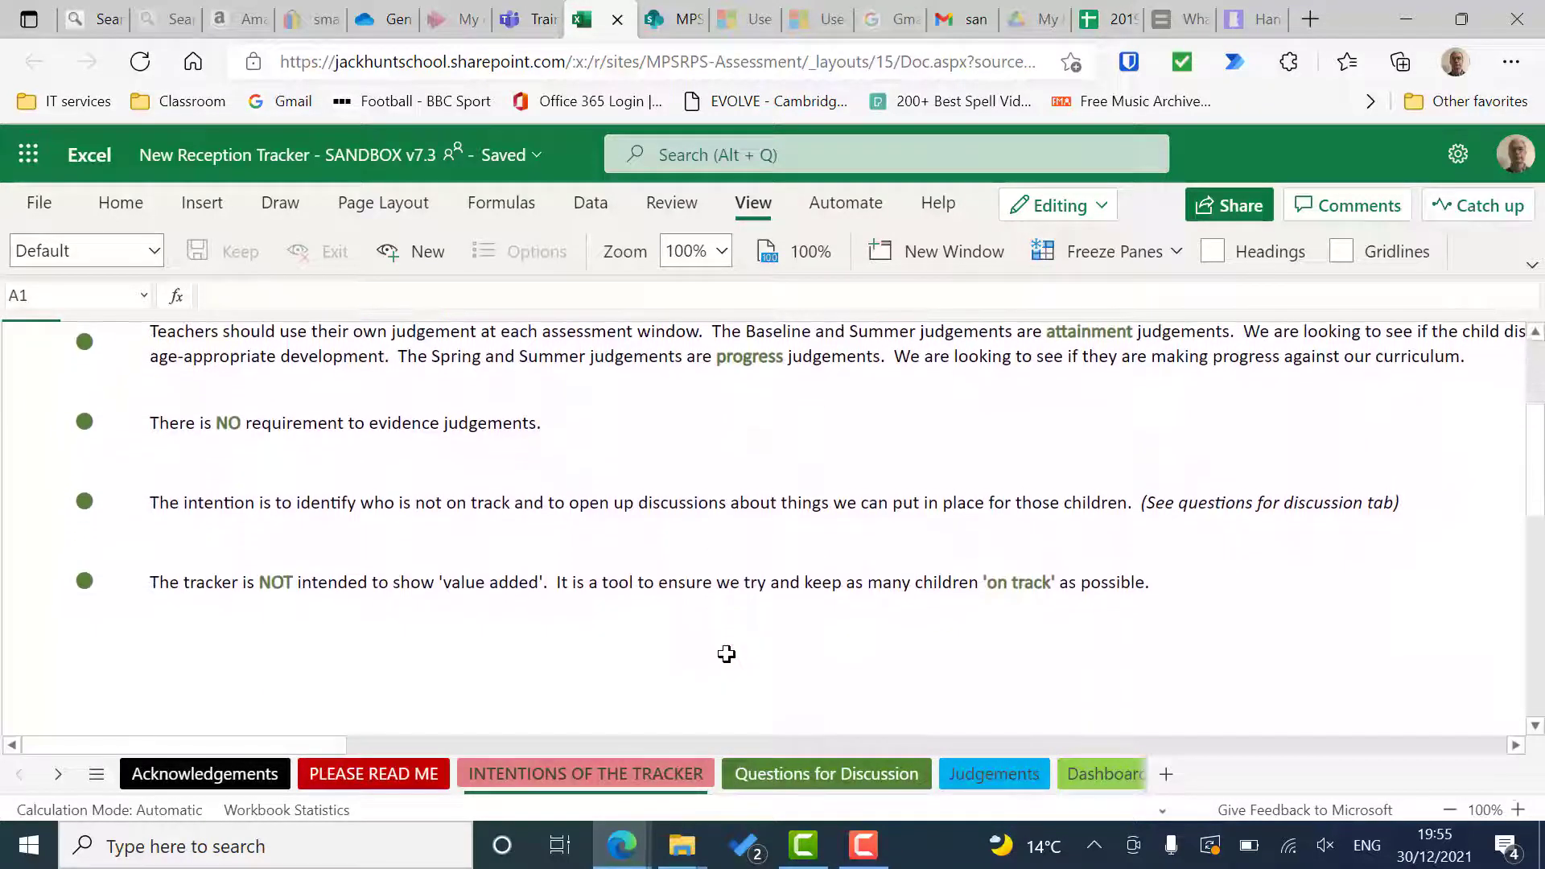
{"action": "scroll", "coordinate": [726, 654], "scroll_direction": "down", "scroll_amount": 2}
{"action": "scroll", "coordinate": [726, 654], "scroll_direction": "up", "scroll_amount": 5}
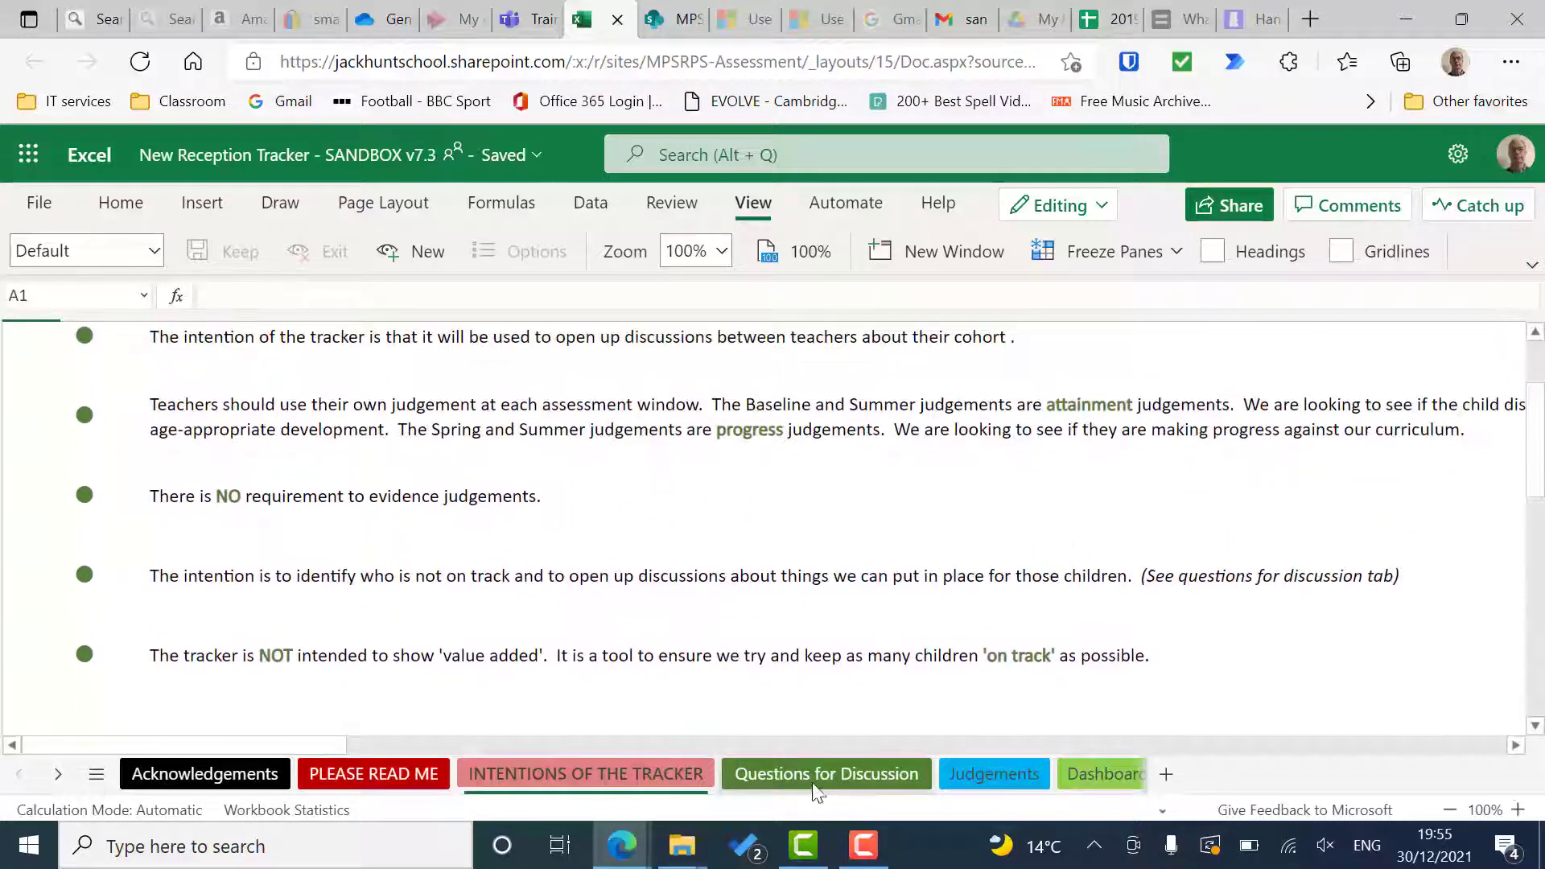
- Examine the discussion prompts on the Questions for Discussion sheet at 60% zoom
{"action": "left_click", "coordinate": [837, 771]}
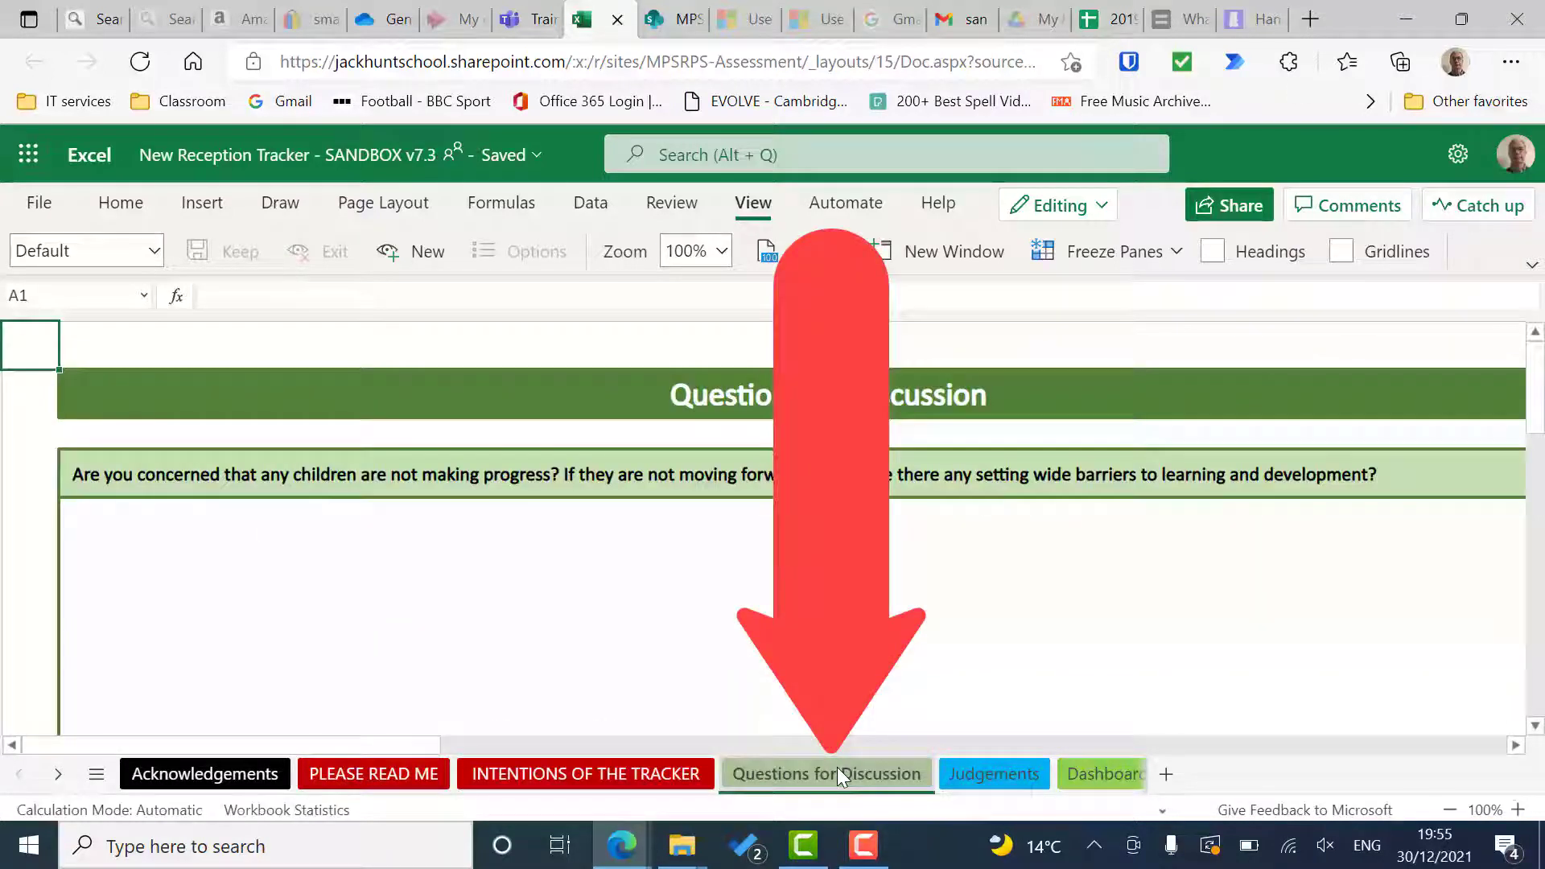
{"action": "left_click", "coordinate": [1449, 810]}
{"action": "left_click", "coordinate": [1449, 809]}
{"action": "left_click", "coordinate": [1449, 810]}
{"action": "left_click", "coordinate": [1449, 810]}
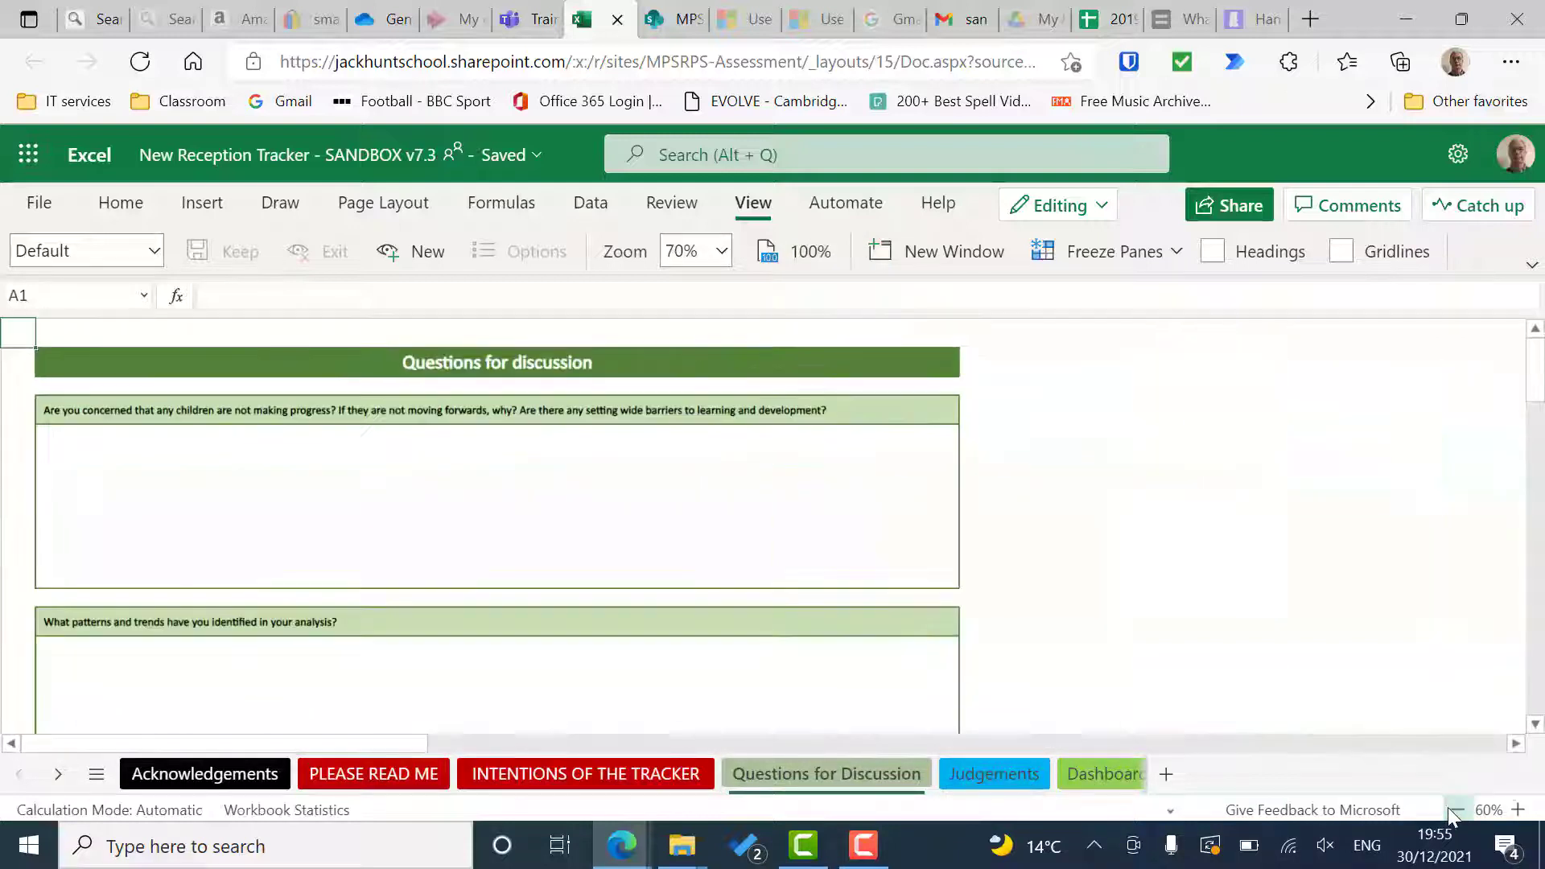
{"action": "scroll", "coordinate": [838, 607], "scroll_direction": "down", "scroll_amount": 3}
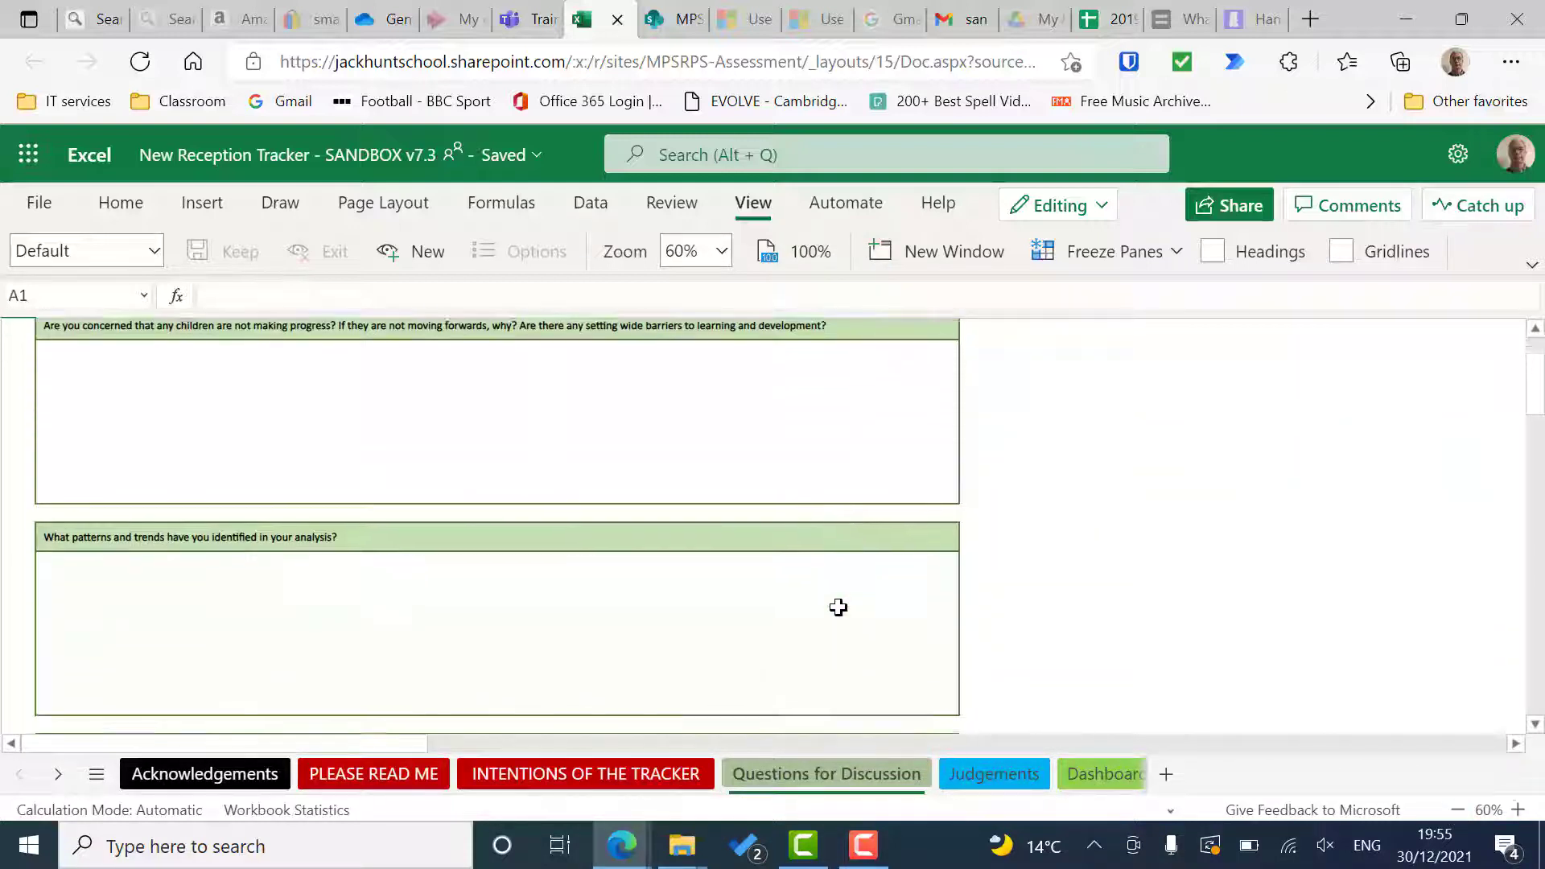
{"action": "scroll", "coordinate": [839, 606], "scroll_direction": "down", "scroll_amount": 2}
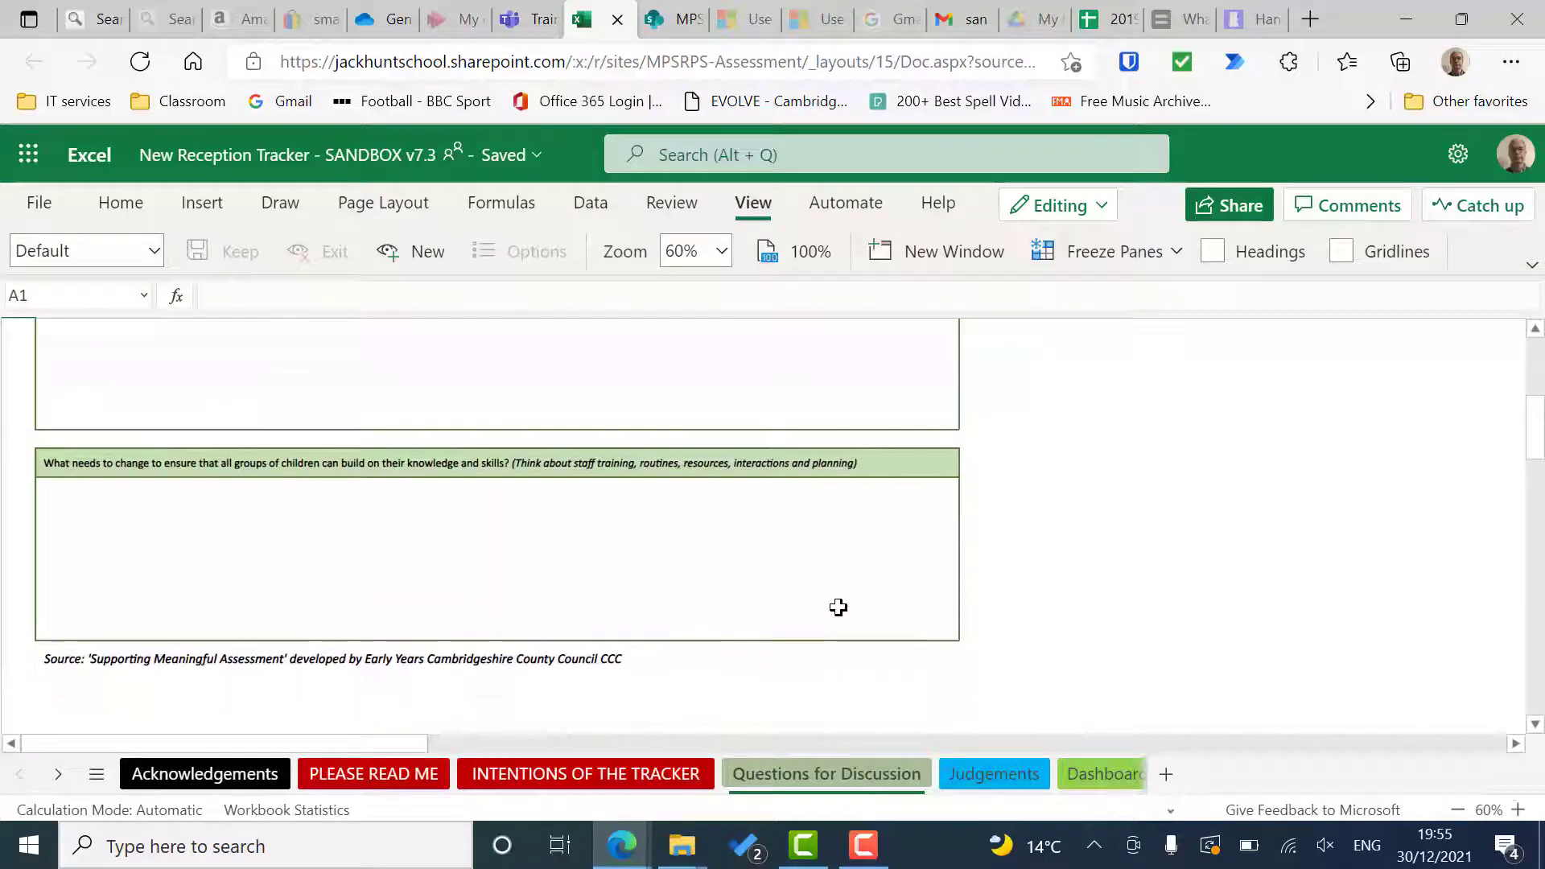
{"action": "scroll", "coordinate": [838, 607], "scroll_direction": "up", "scroll_amount": 3}
{"action": "scroll", "coordinate": [838, 606], "scroll_direction": "up", "scroll_amount": 1}
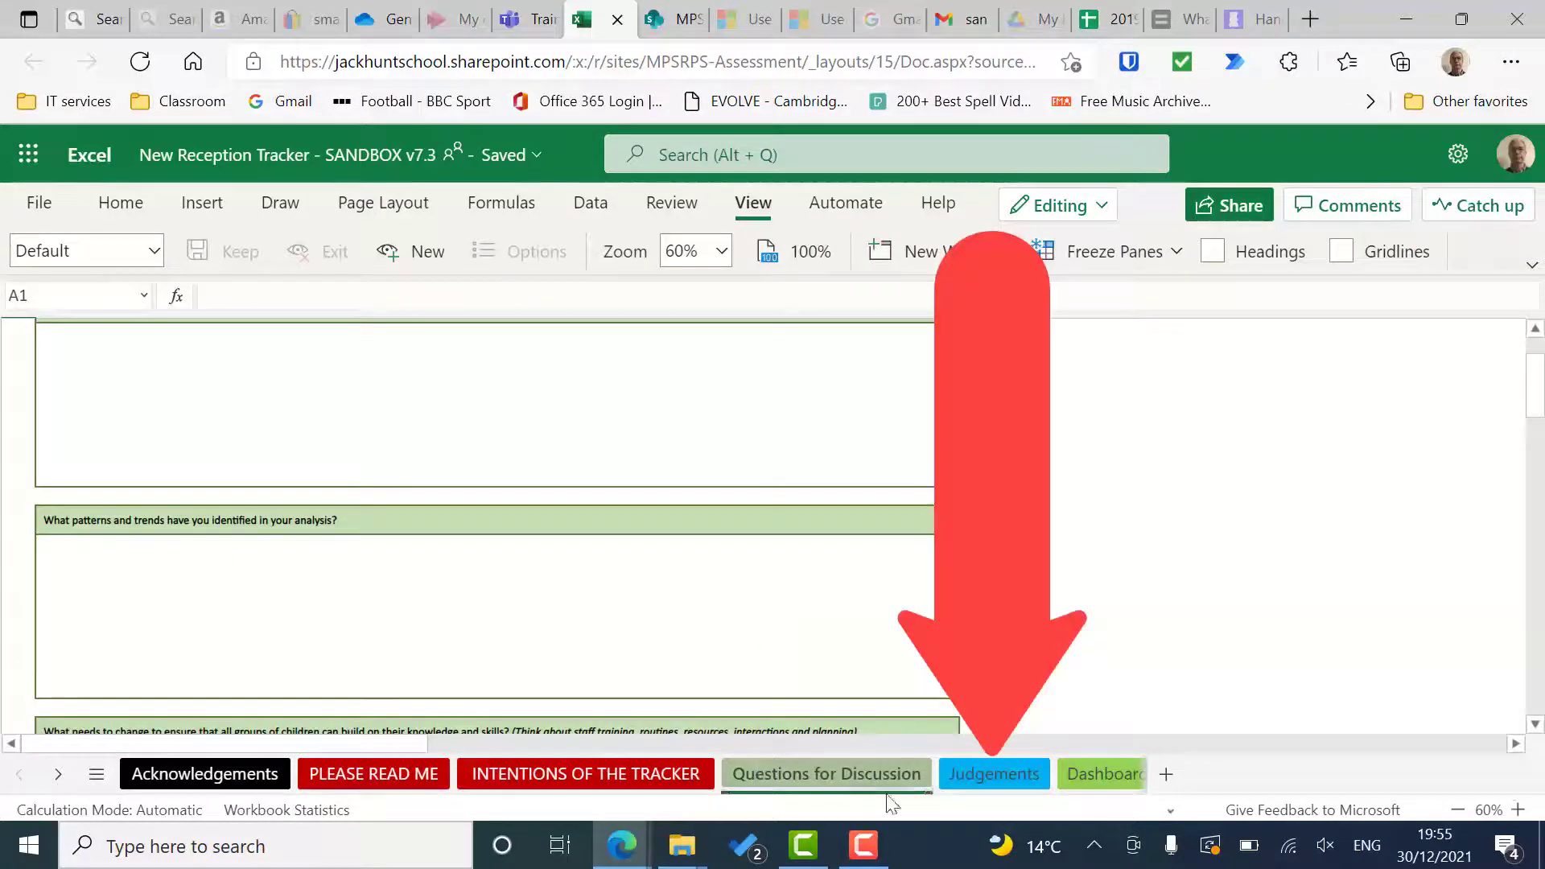
- Read the Judgement Guide on the Judgements sheet, from the baseline definitions to Literacy and Mathematics Combined
{"action": "left_click", "coordinate": [986, 771]}
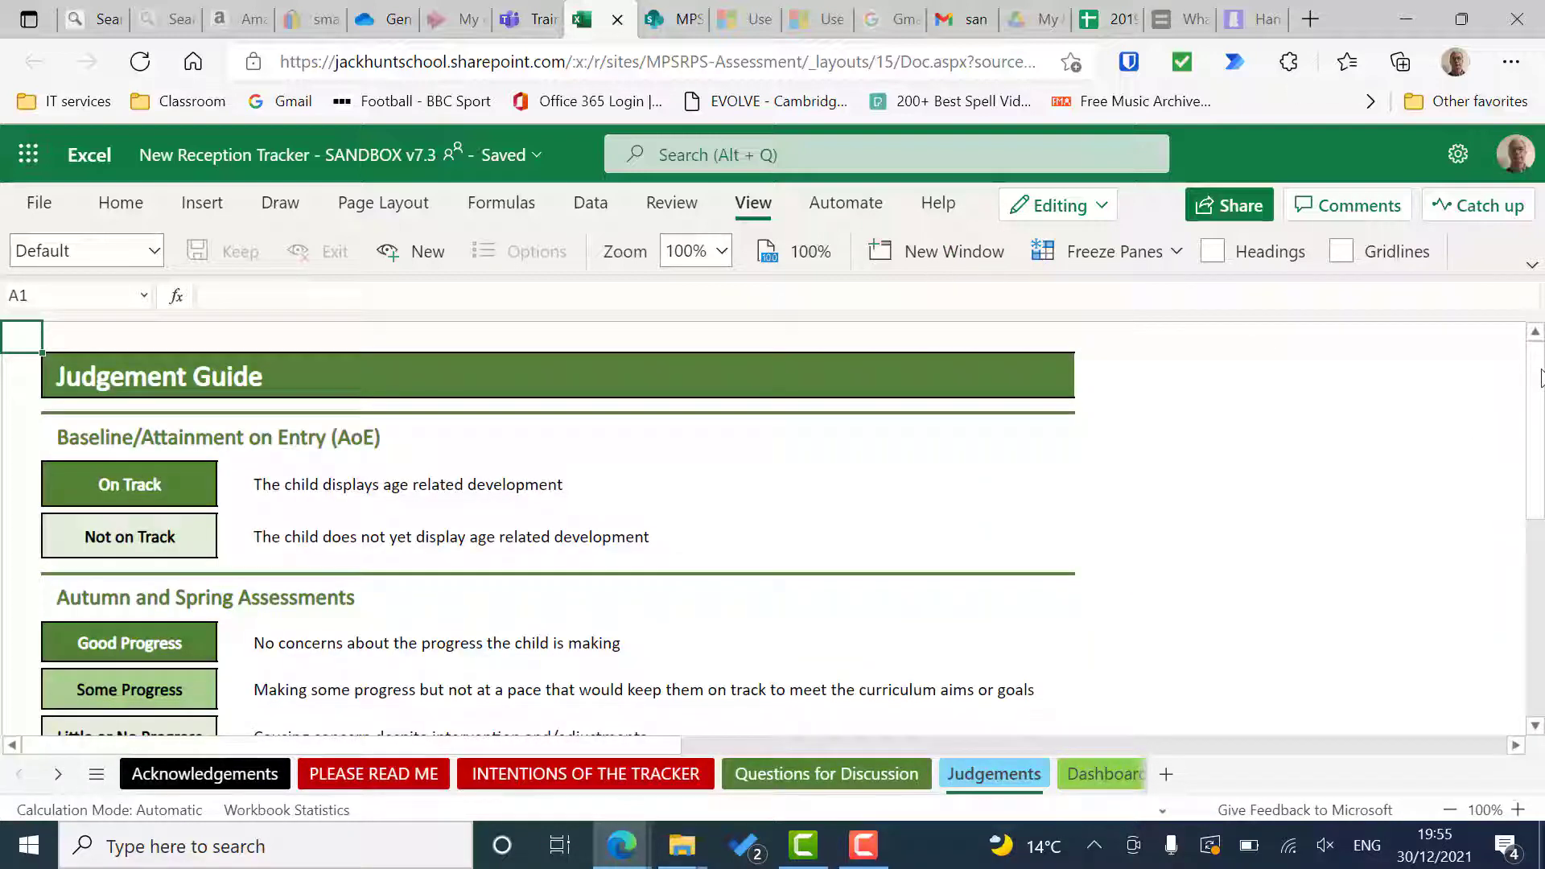
{"action": "scroll", "coordinate": [1459, 476], "scroll_direction": "down", "scroll_amount": 3}
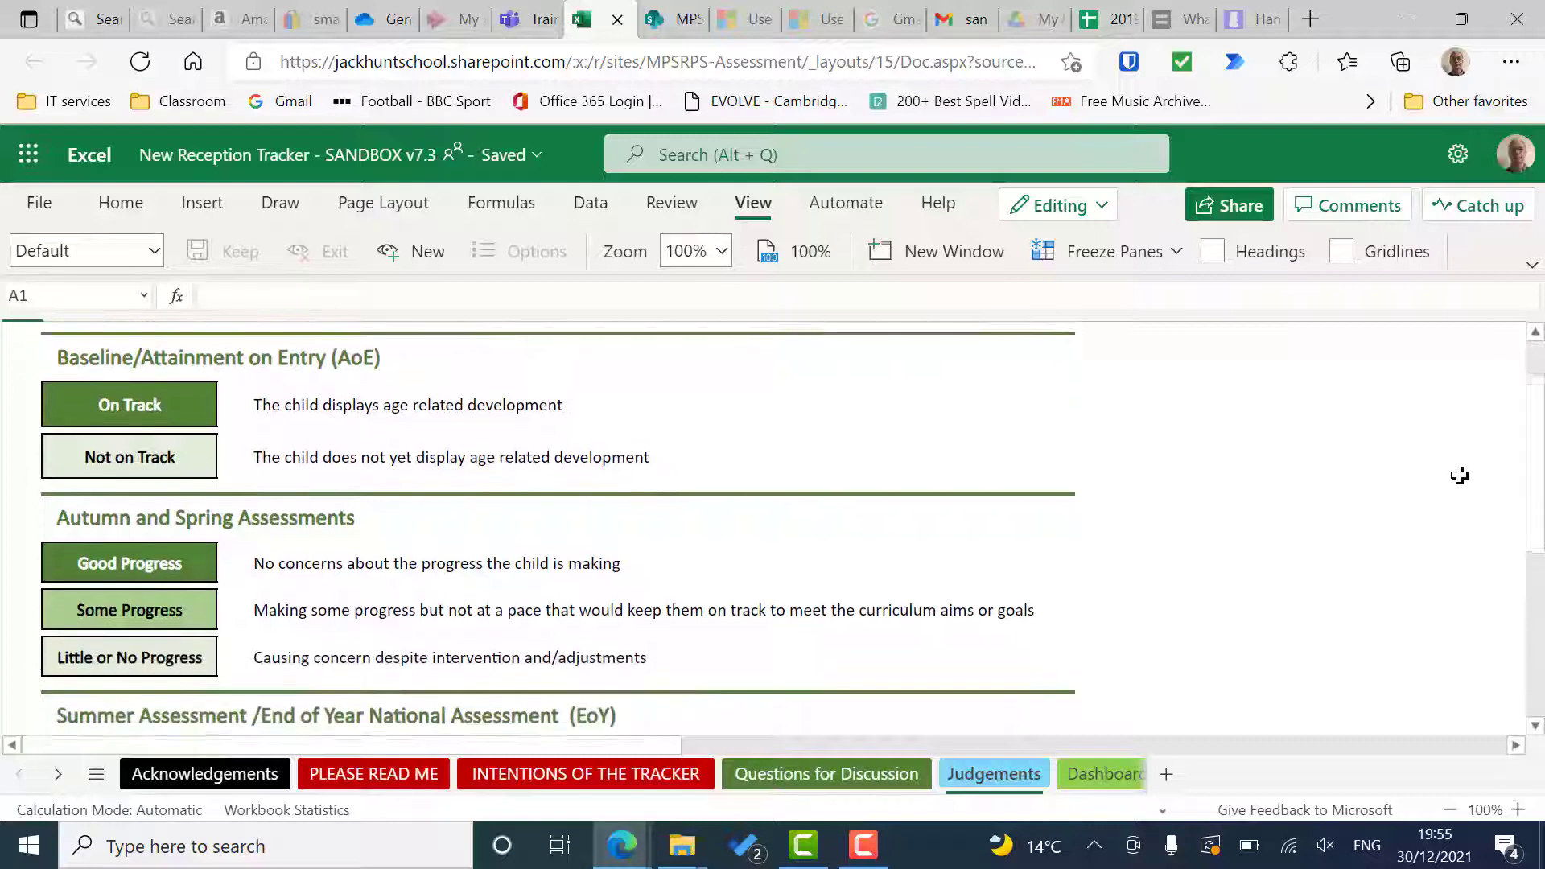
{"action": "scroll", "coordinate": [1460, 475], "scroll_direction": "down", "scroll_amount": 1}
{"action": "scroll", "coordinate": [1460, 476], "scroll_direction": "down", "scroll_amount": 1}
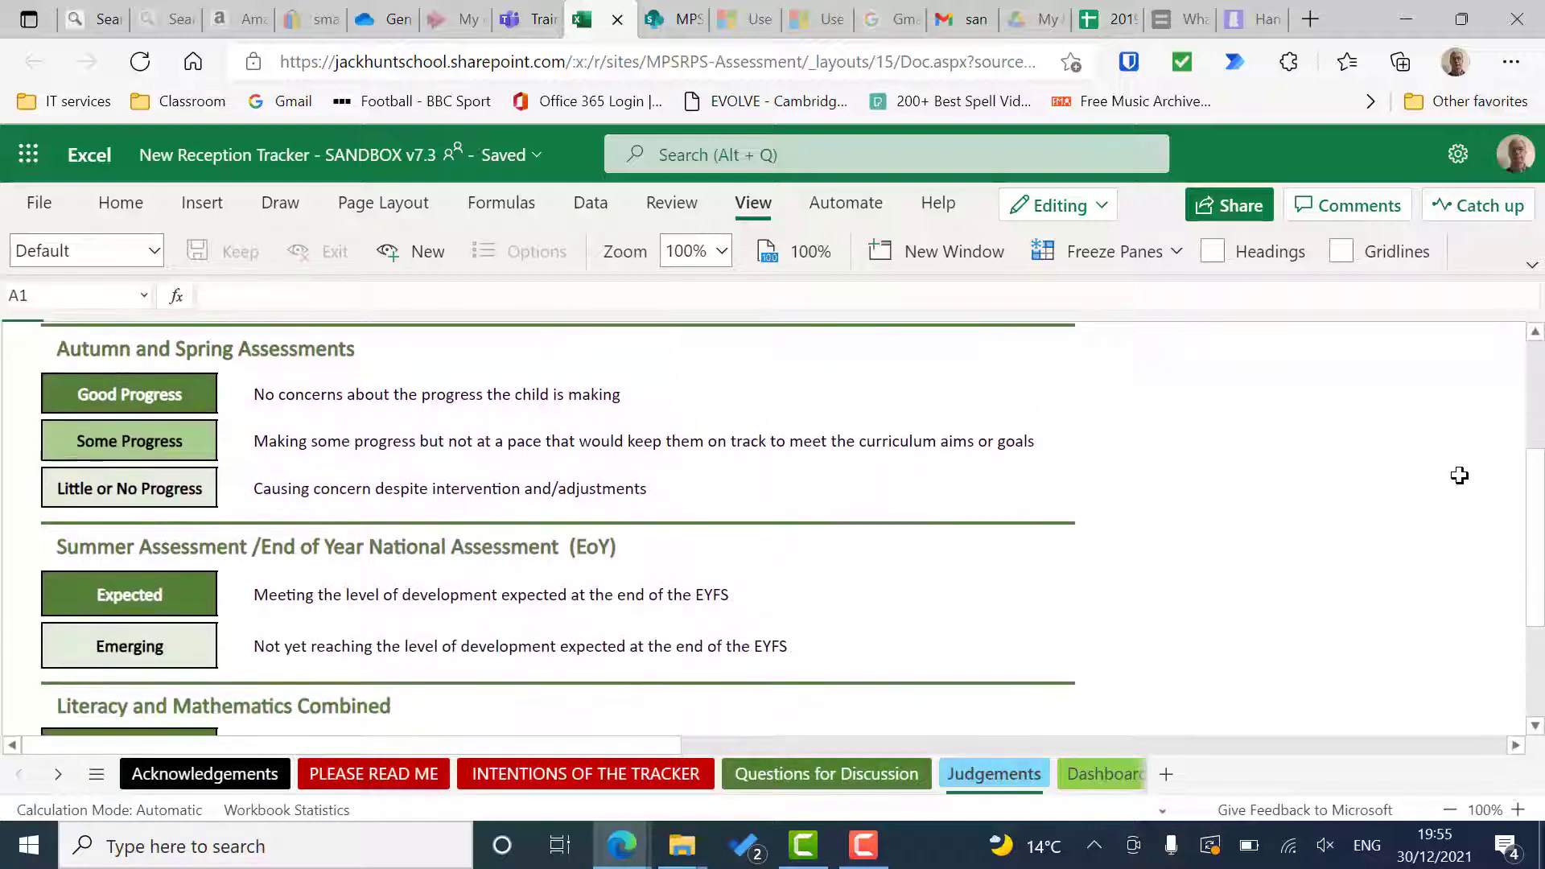
{"action": "scroll", "coordinate": [1460, 475], "scroll_direction": "down", "scroll_amount": 2}
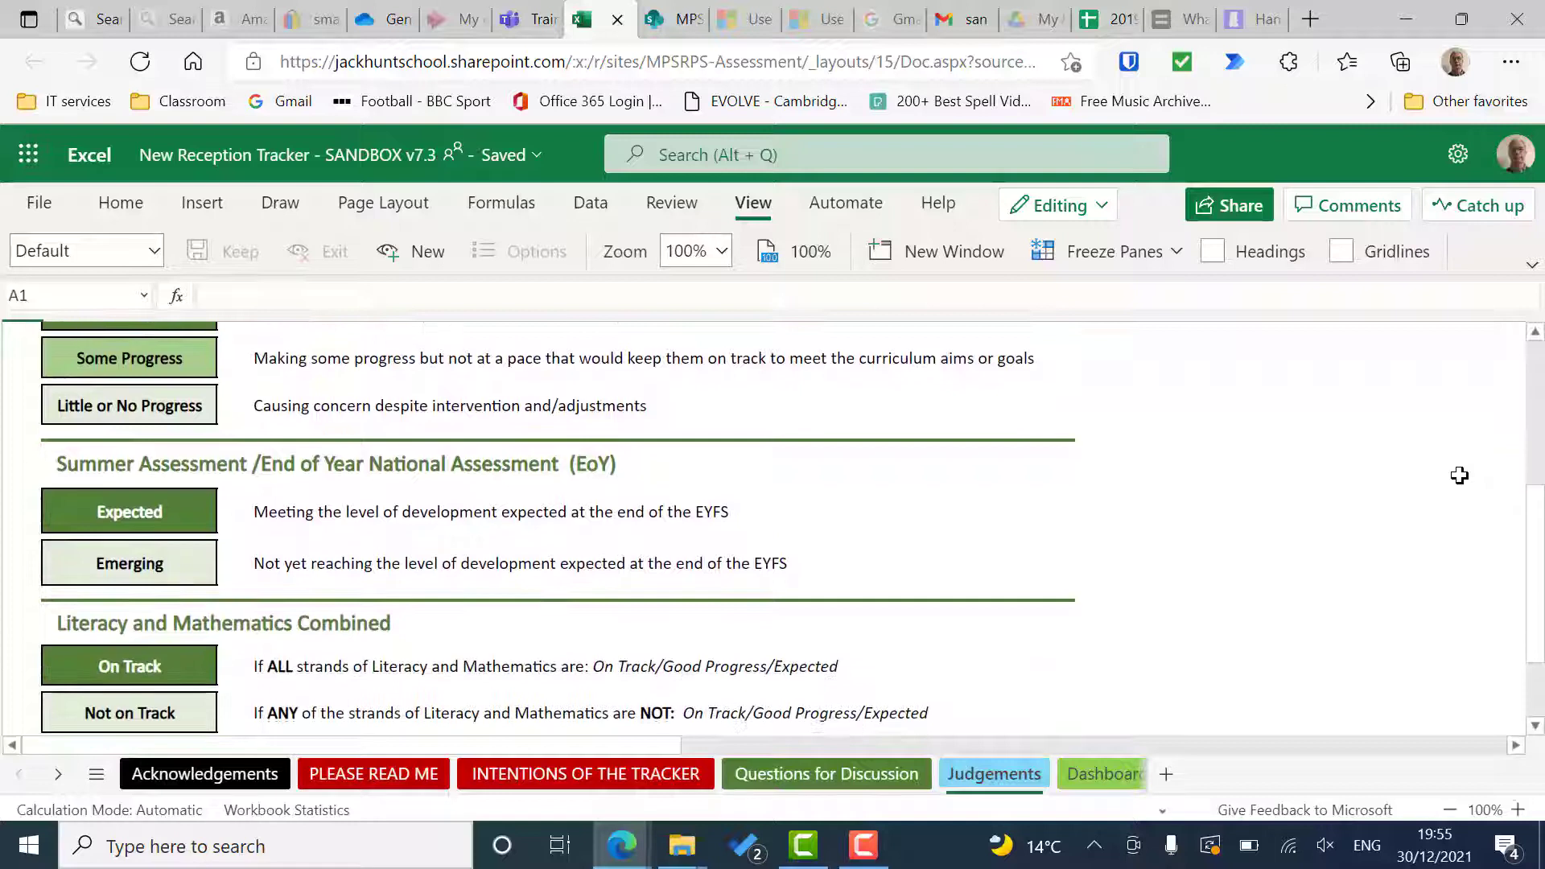
{"action": "scroll", "coordinate": [1460, 476], "scroll_direction": "down", "scroll_amount": 1}
{"action": "scroll", "coordinate": [1459, 476], "scroll_direction": "down", "scroll_amount": 1}
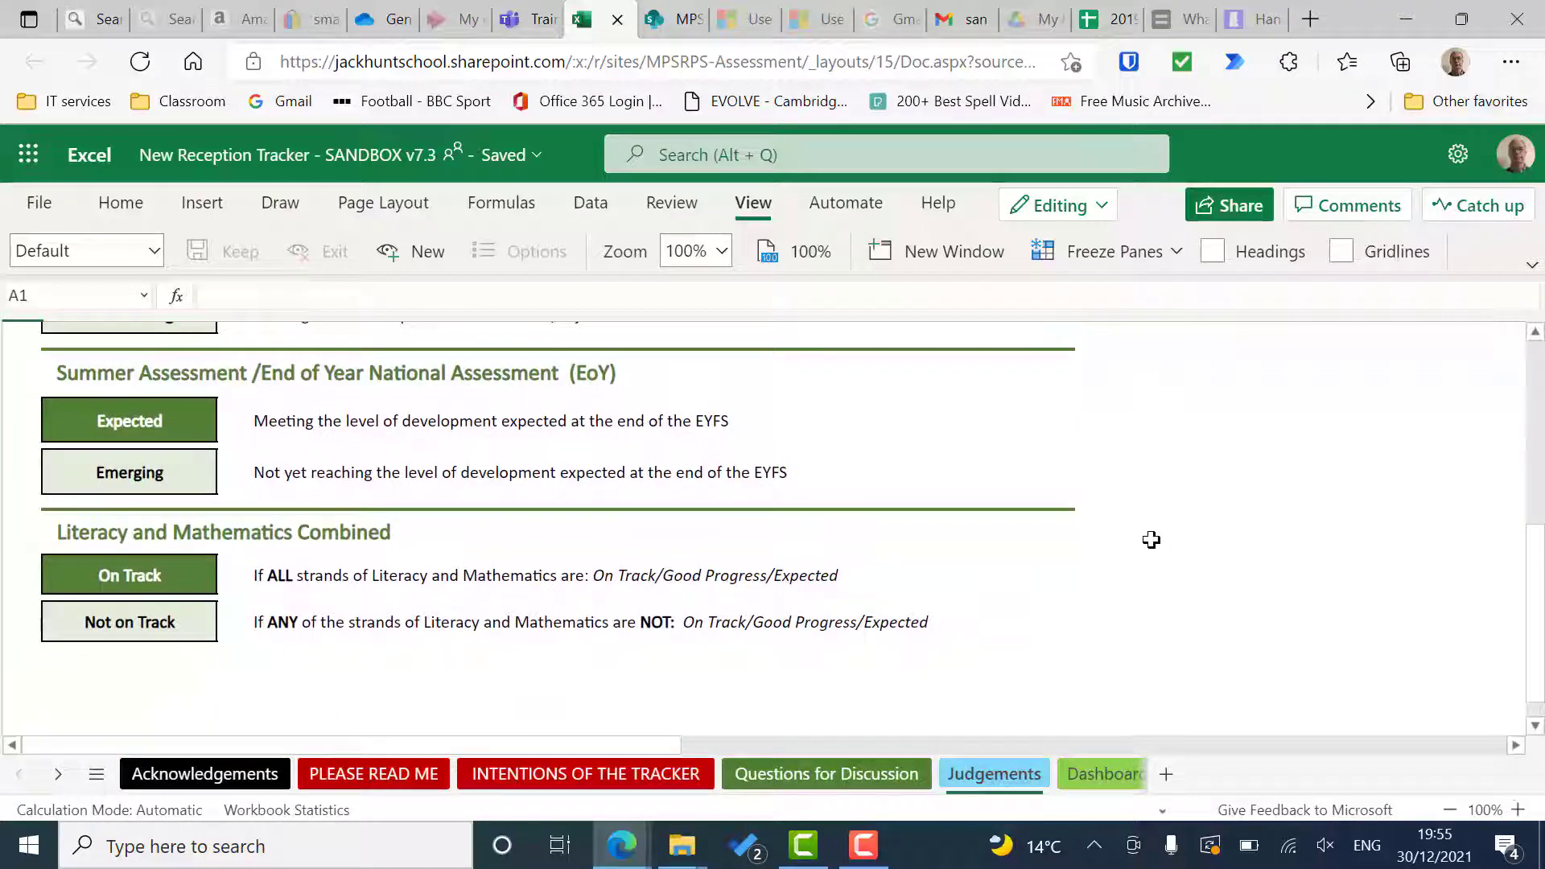
- View the Dashboard sheet and the pupil assessment table on the Class sheet
{"action": "left_click", "coordinate": [1097, 772]}
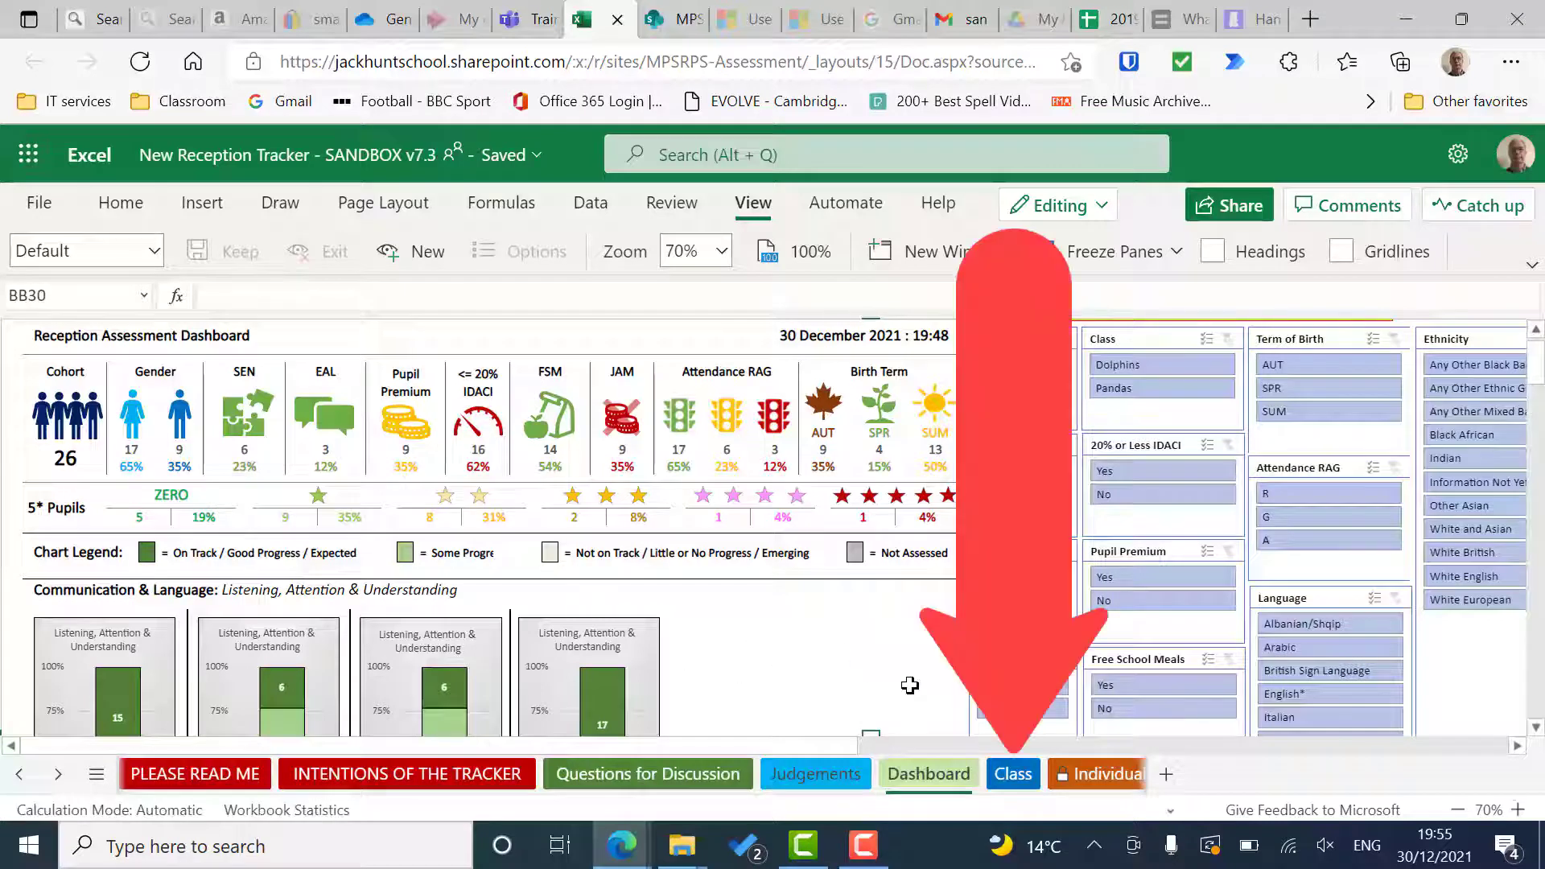
{"action": "left_click", "coordinate": [1013, 775]}
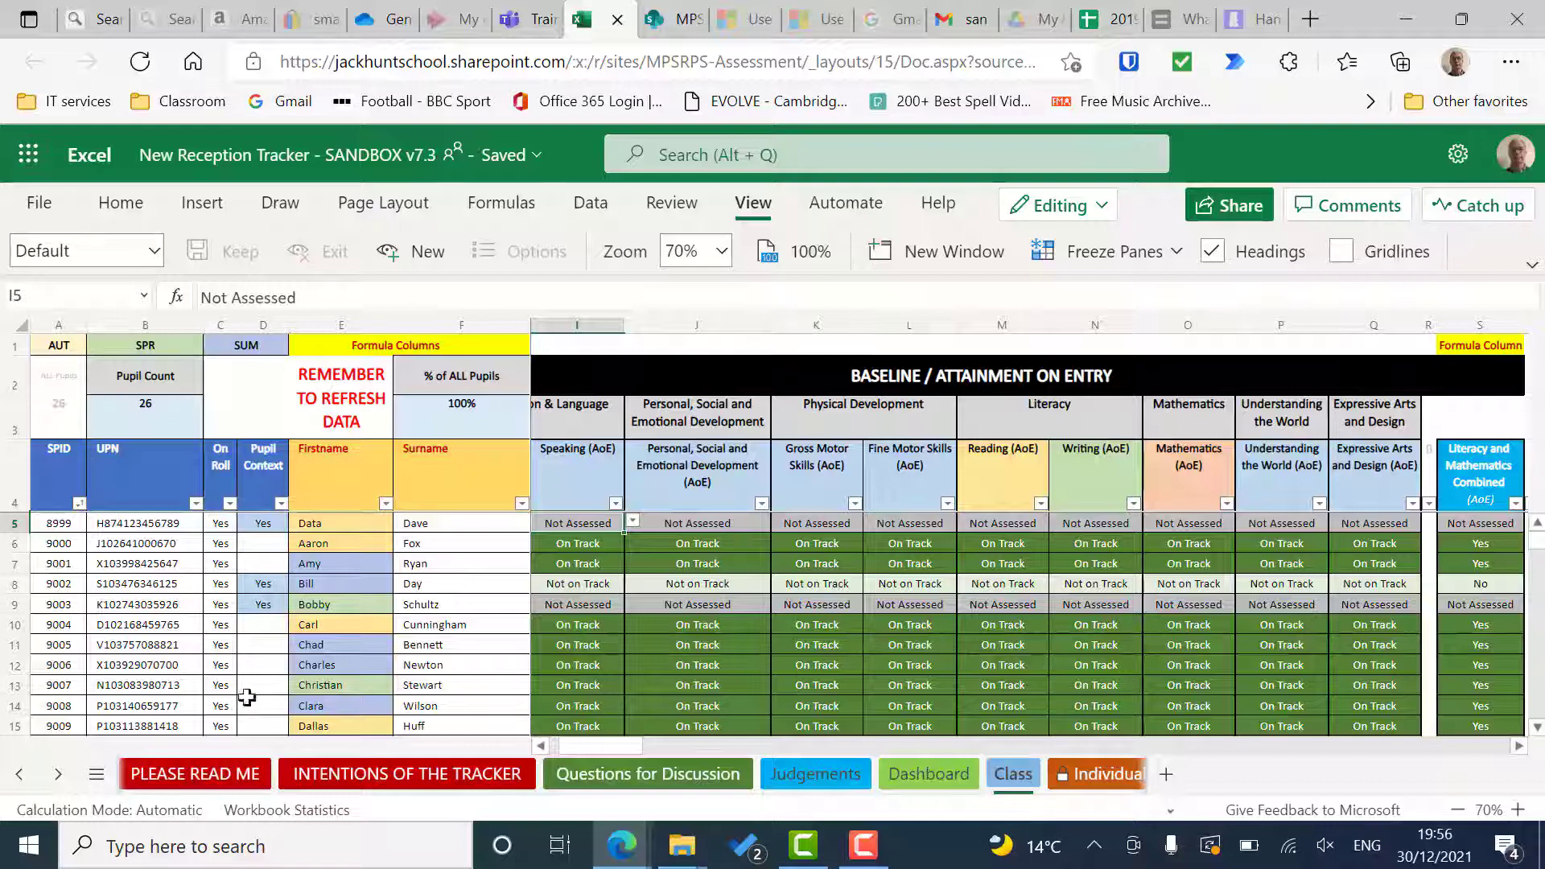
- Examine the pupil details and termly assessment judgements on the Individual Pupil Report sheet
{"action": "left_click", "coordinate": [58, 775]}
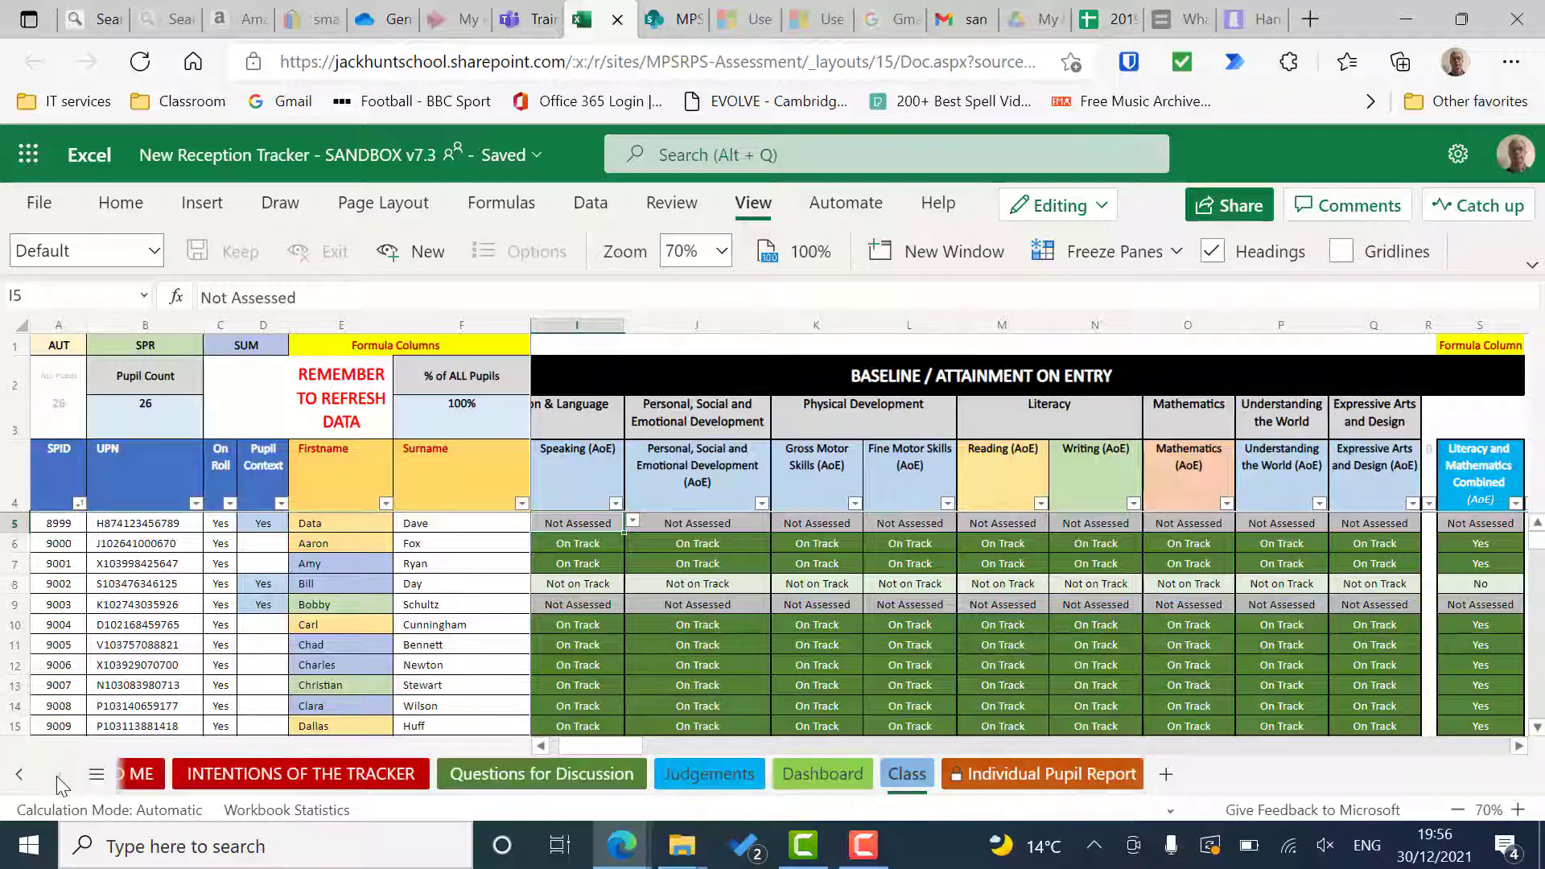
{"action": "left_click", "coordinate": [1044, 773]}
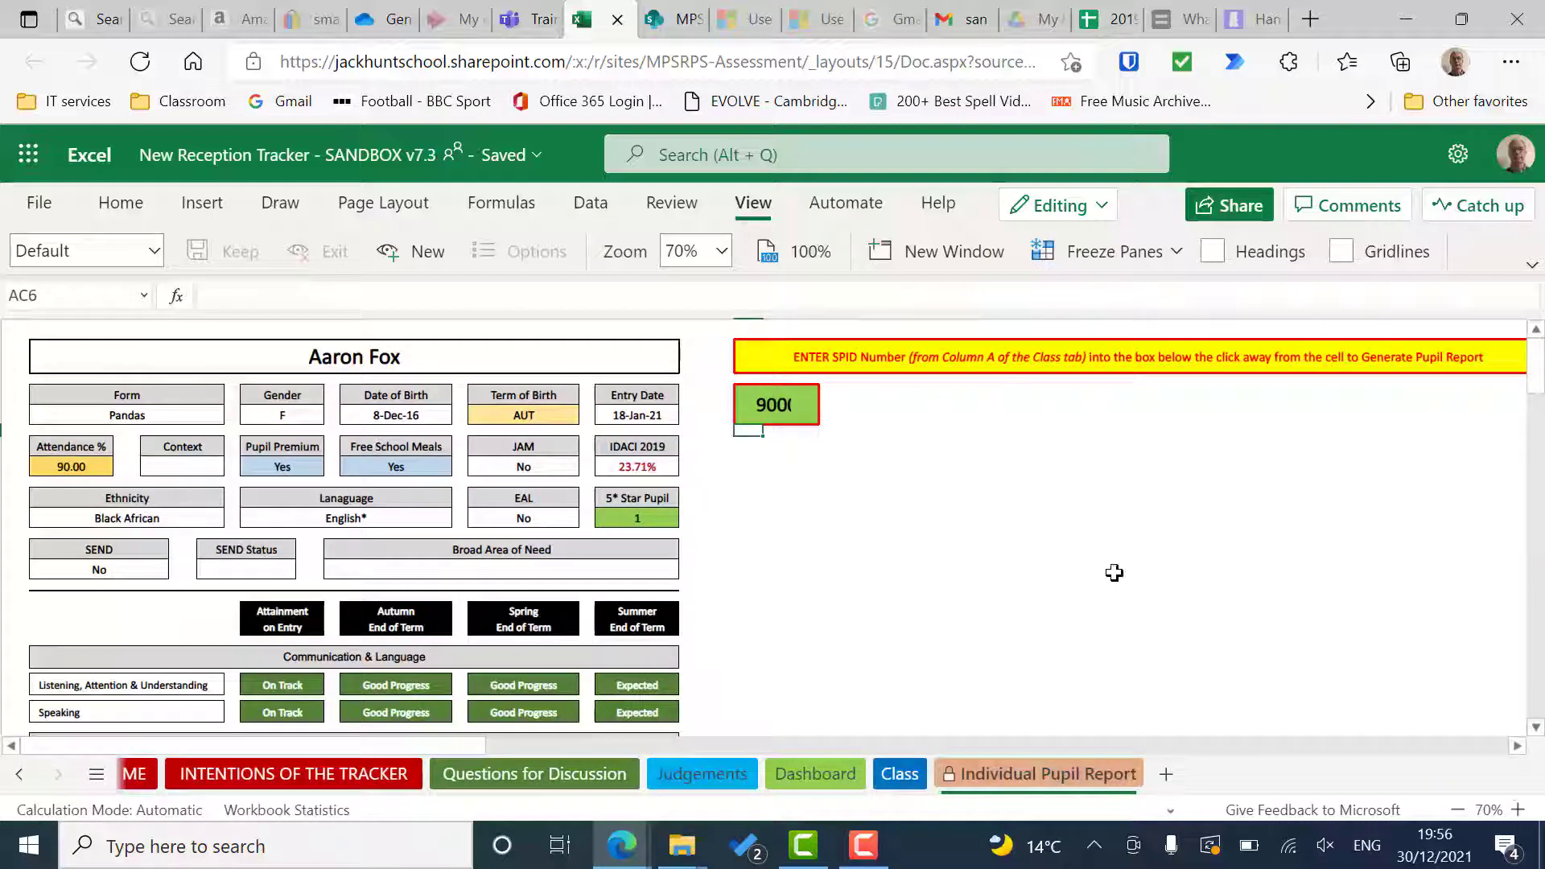
{"action": "scroll", "coordinate": [935, 645], "scroll_direction": "down", "scroll_amount": 5}
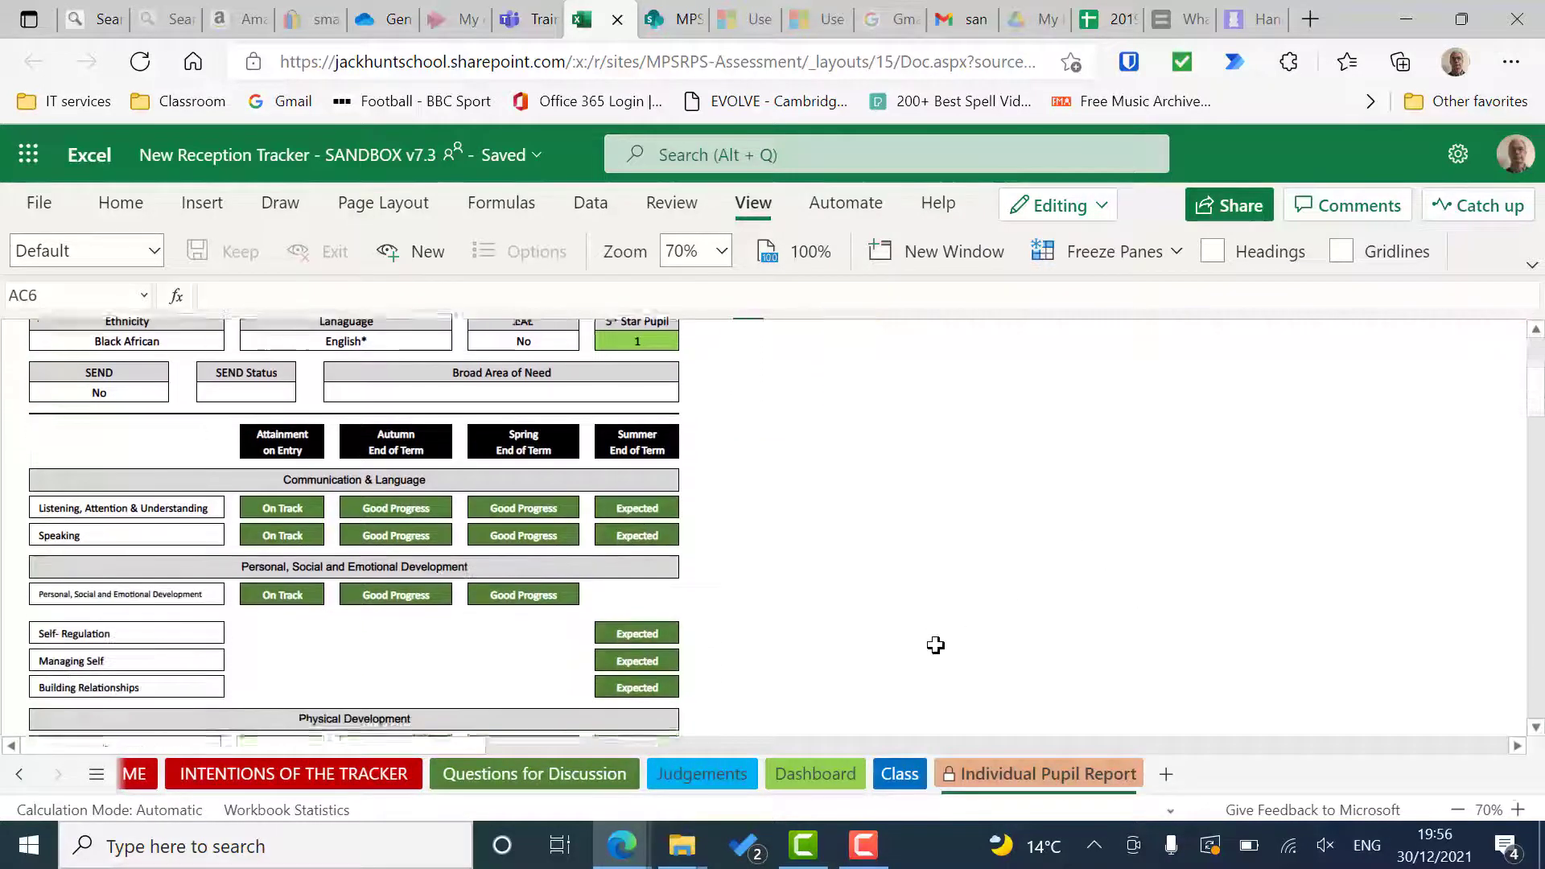
{"action": "scroll", "coordinate": [935, 645], "scroll_direction": "down", "scroll_amount": 5}
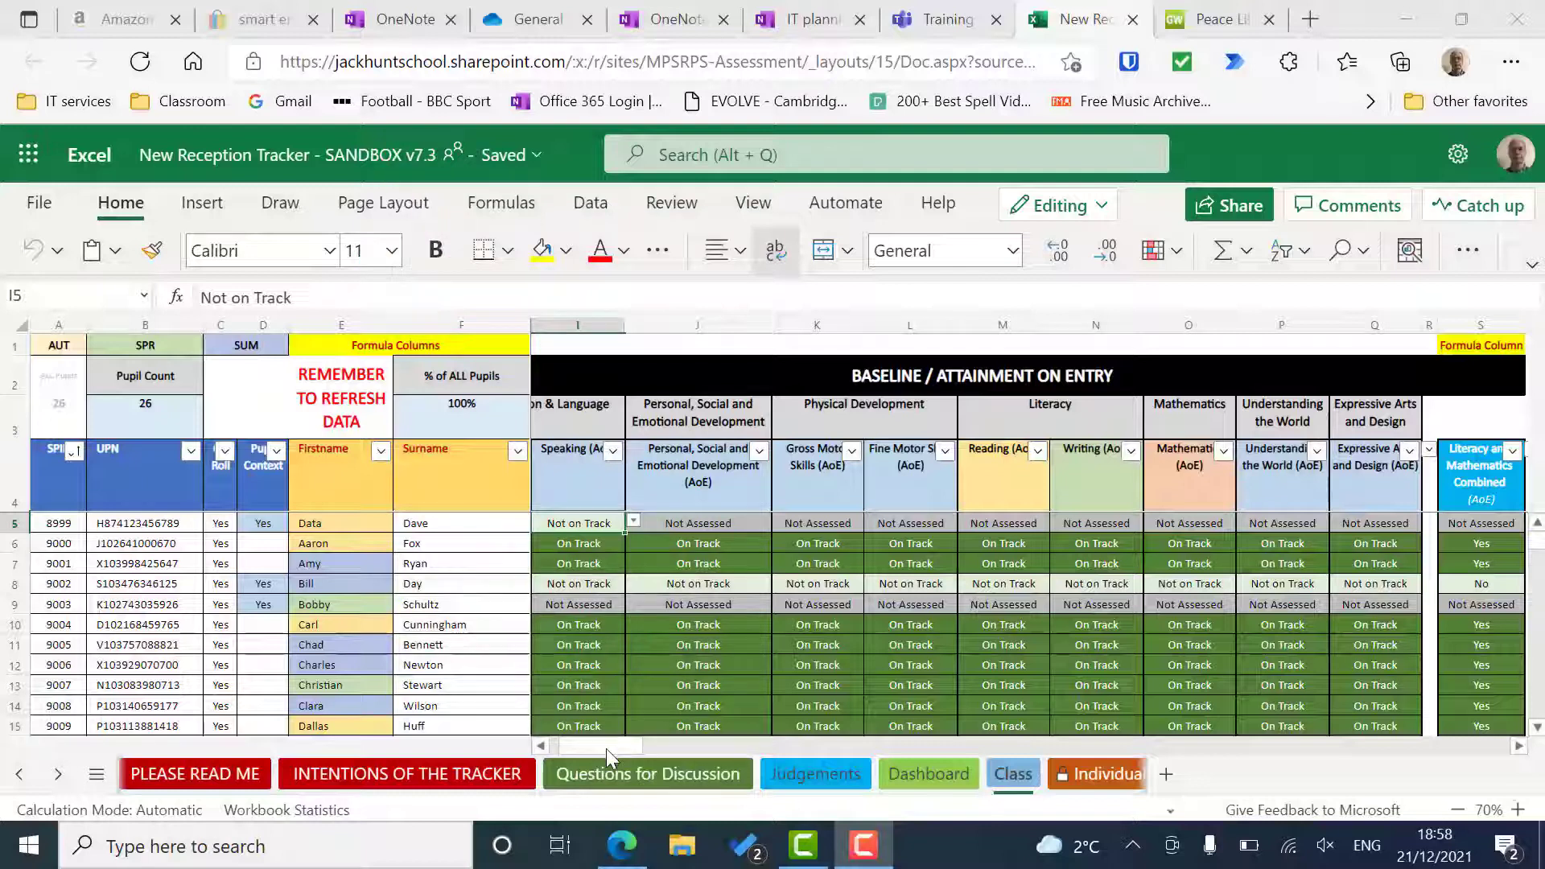
- Set the row 5 pupil's baseline Listening, Attention & Understanding judgement to Not on Track on the Class sheet
{"action": "left_click_drag", "start_coordinate": [606, 748], "coordinate": [670, 749]}
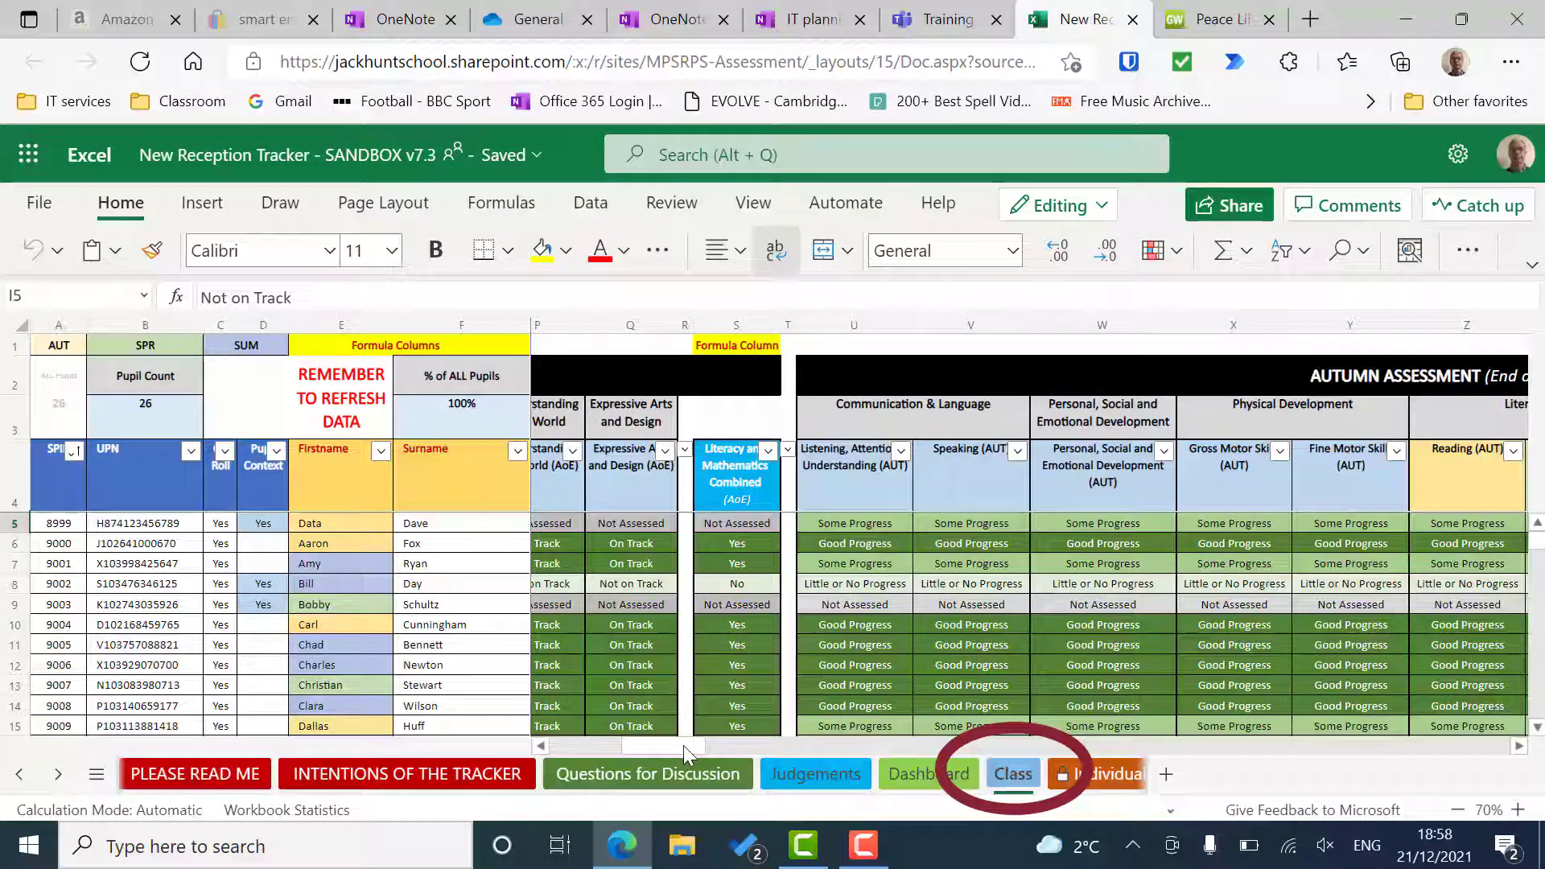
{"action": "left_click_drag", "start_coordinate": [683, 746], "coordinate": [547, 762]}
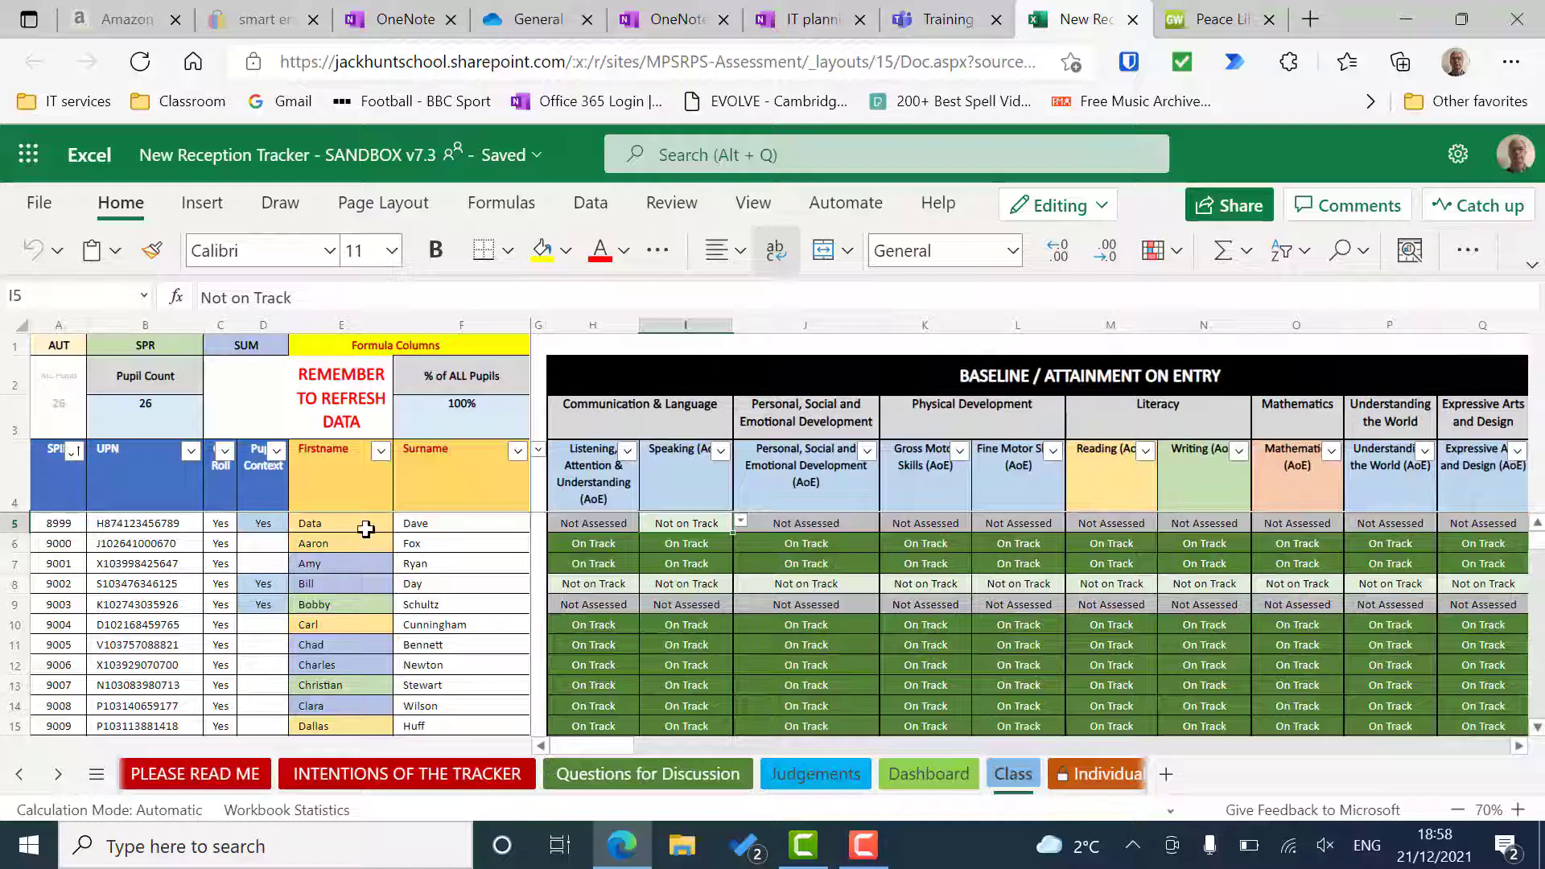
{"action": "left_click", "coordinate": [620, 523]}
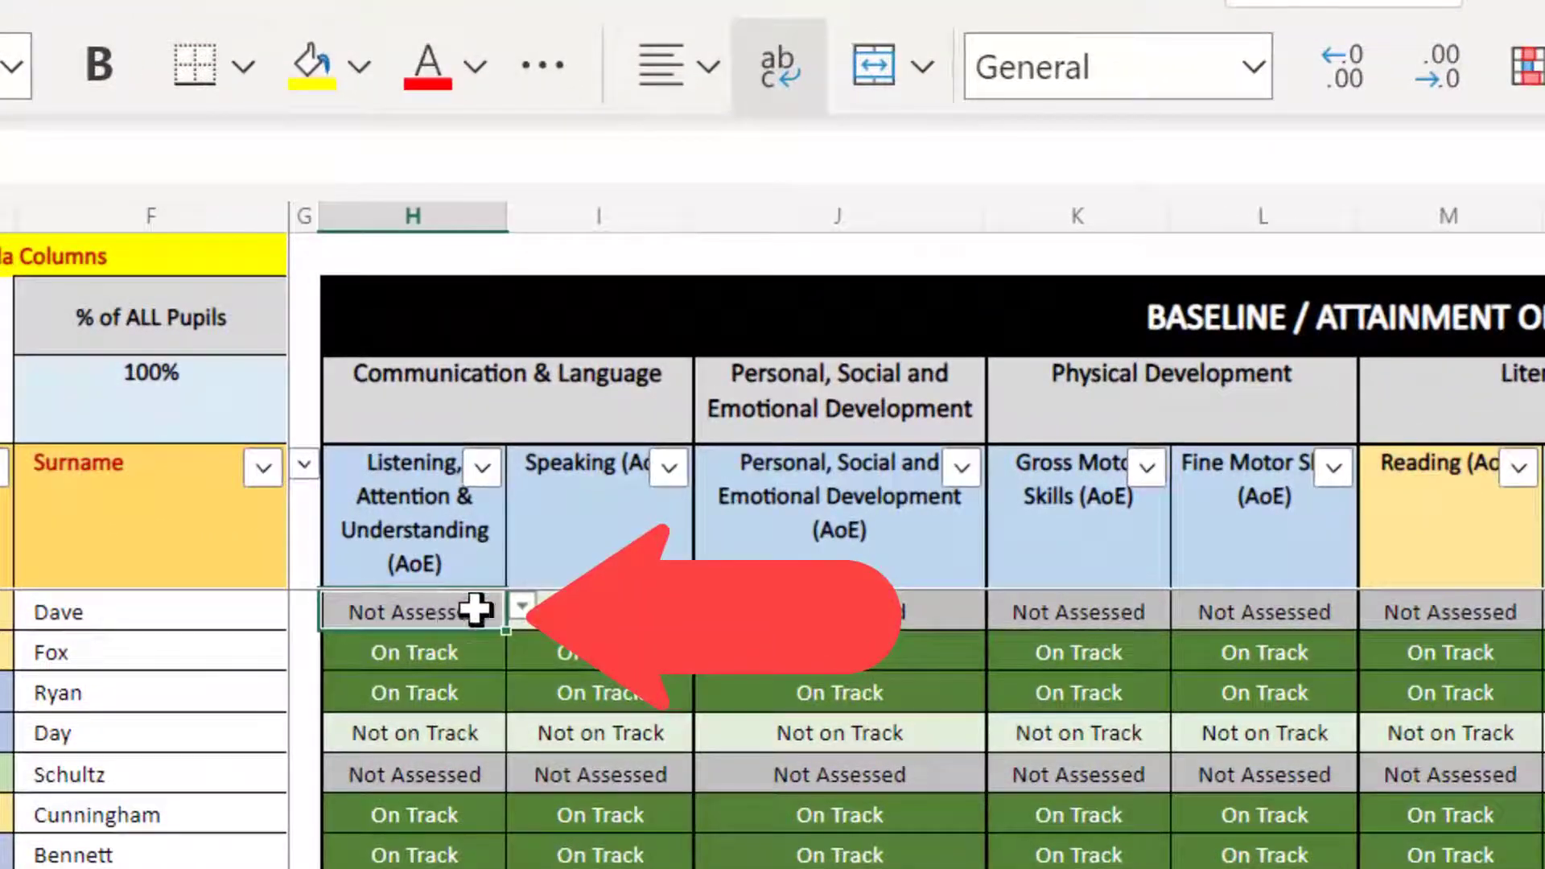
{"action": "left_click", "coordinate": [522, 607]}
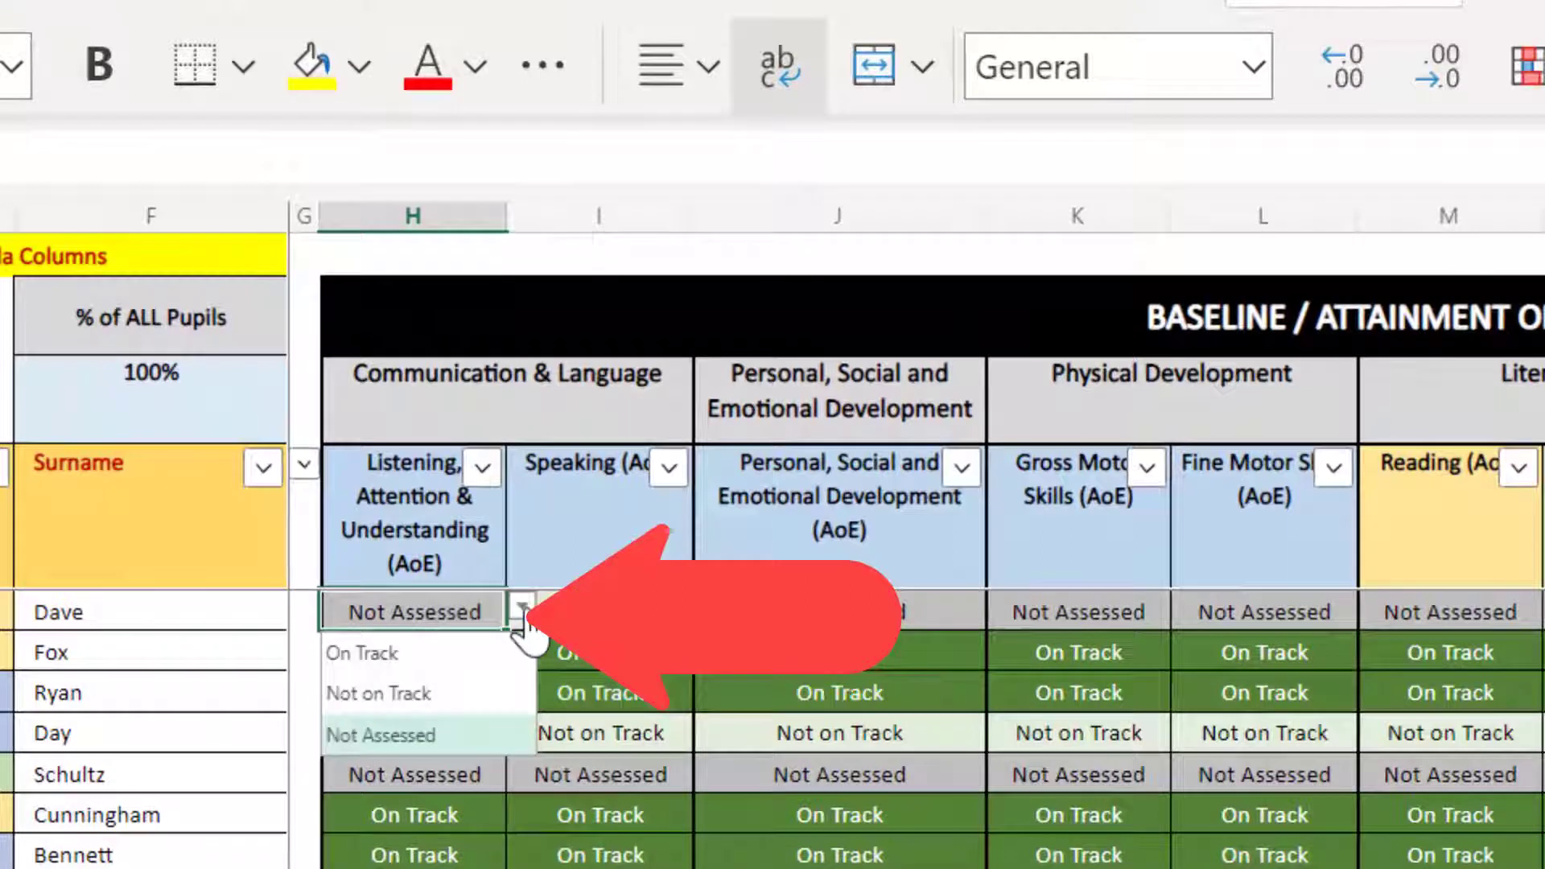
{"action": "left_click", "coordinate": [437, 694]}
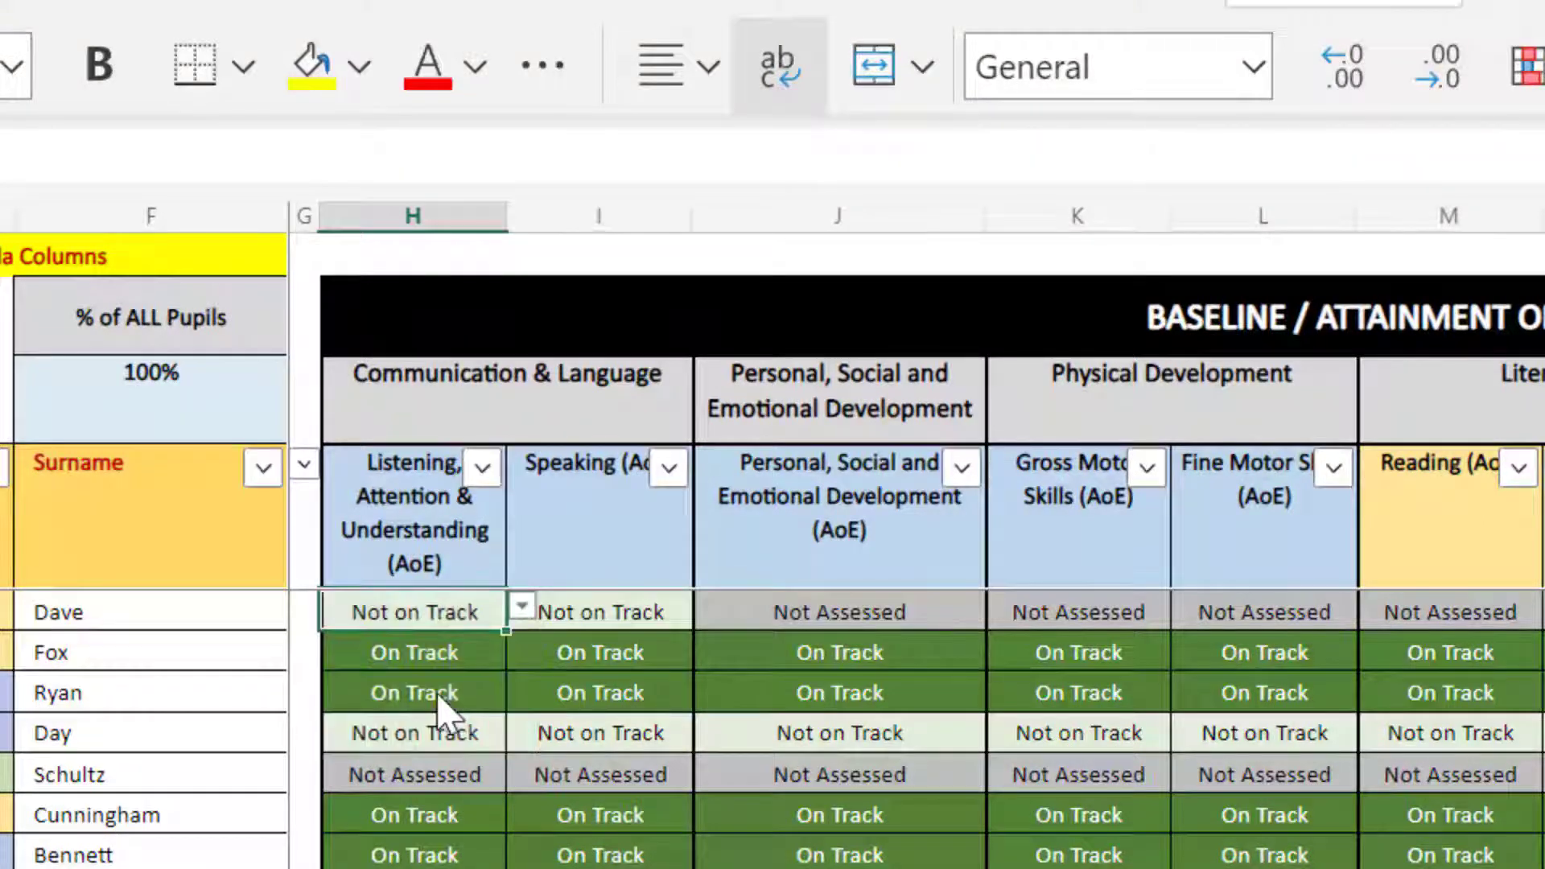
- Set the row 5 pupil's baseline Speaking judgement and Listening, Attention & Understanding judgement both to On Track
{"action": "left_click", "coordinate": [623, 608]}
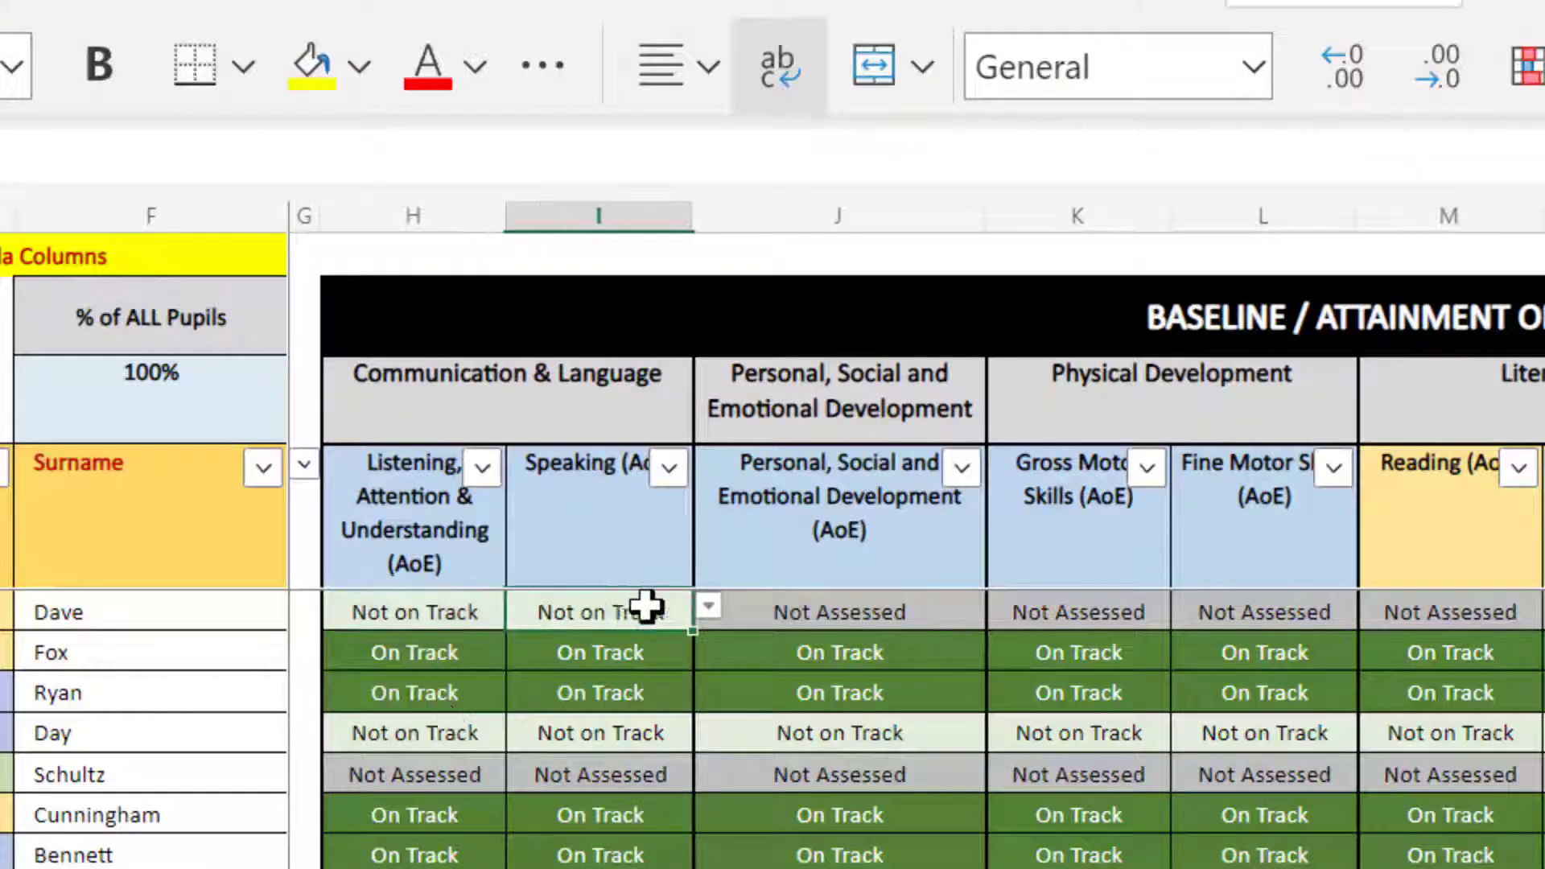
{"action": "left_click", "coordinate": [709, 612]}
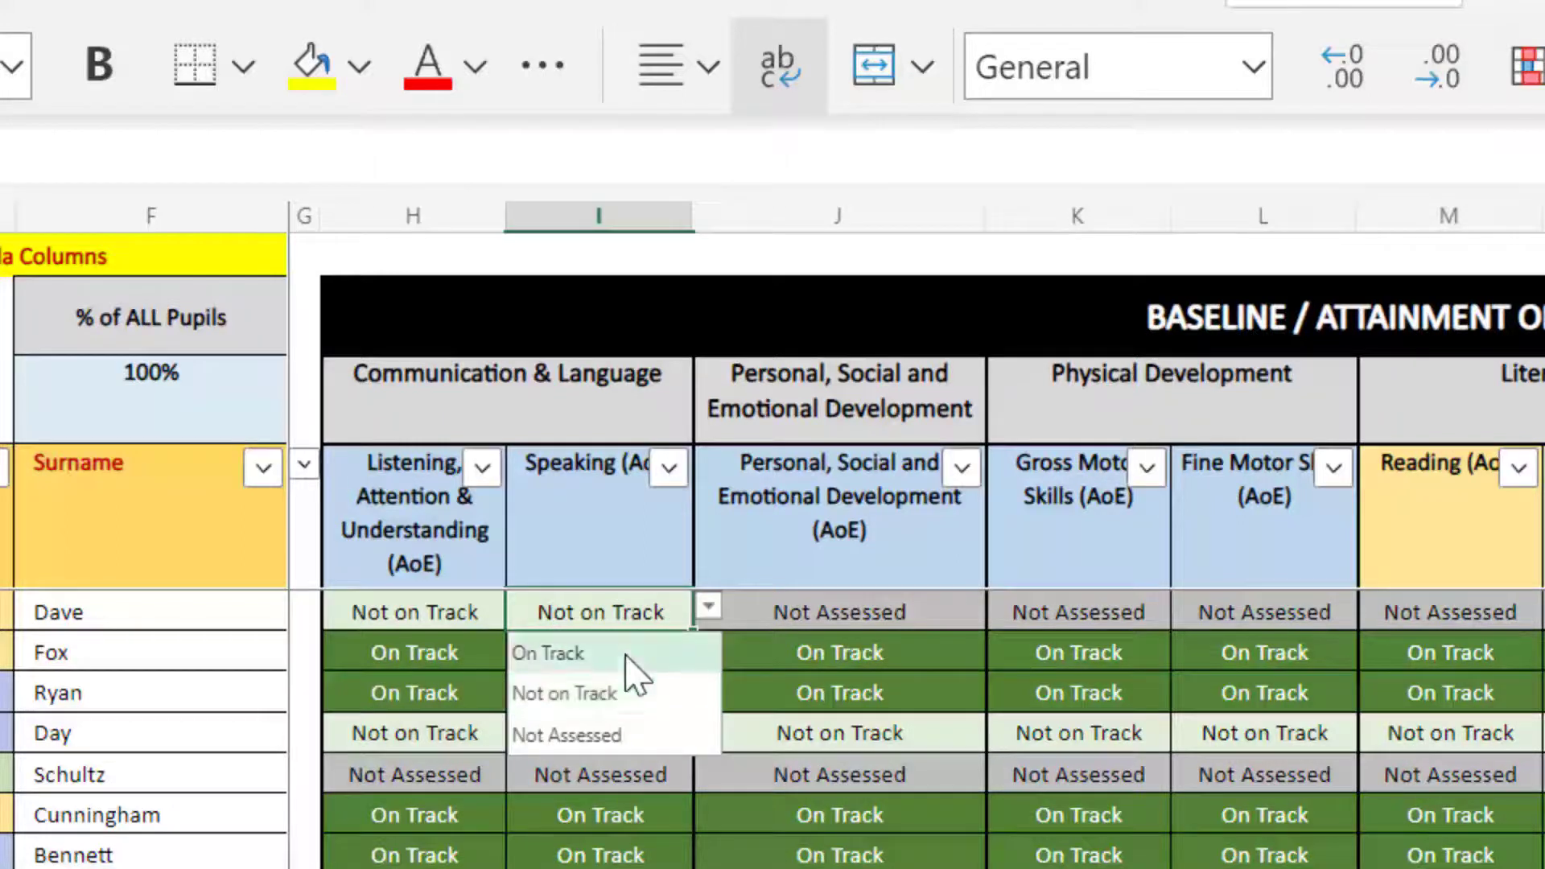
{"action": "left_click", "coordinate": [555, 652]}
{"action": "left_click", "coordinate": [419, 612]}
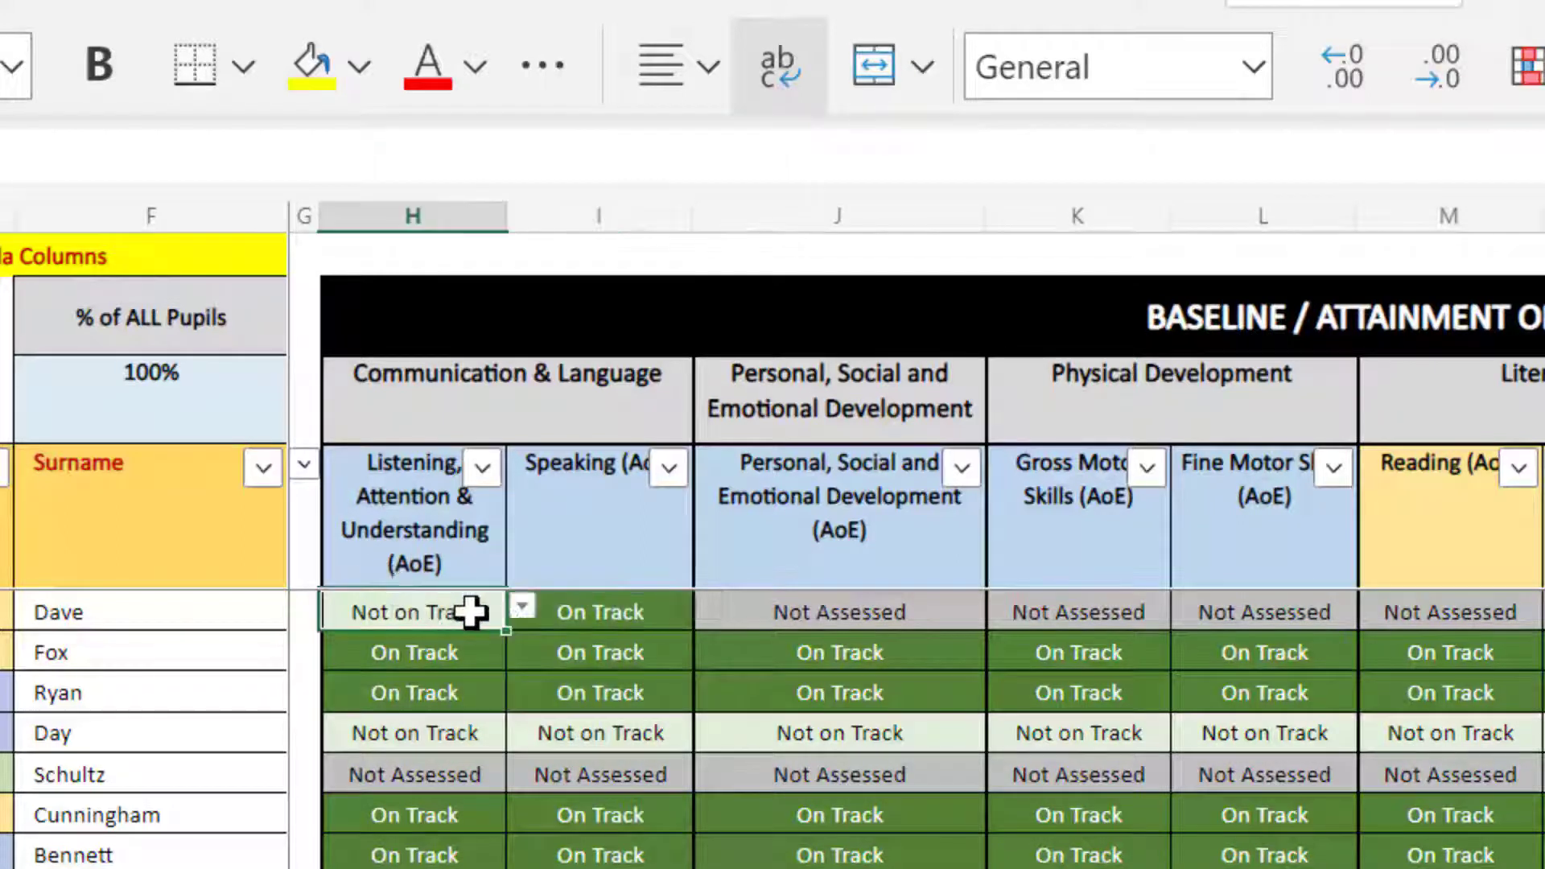
{"action": "left_click", "coordinate": [521, 614]}
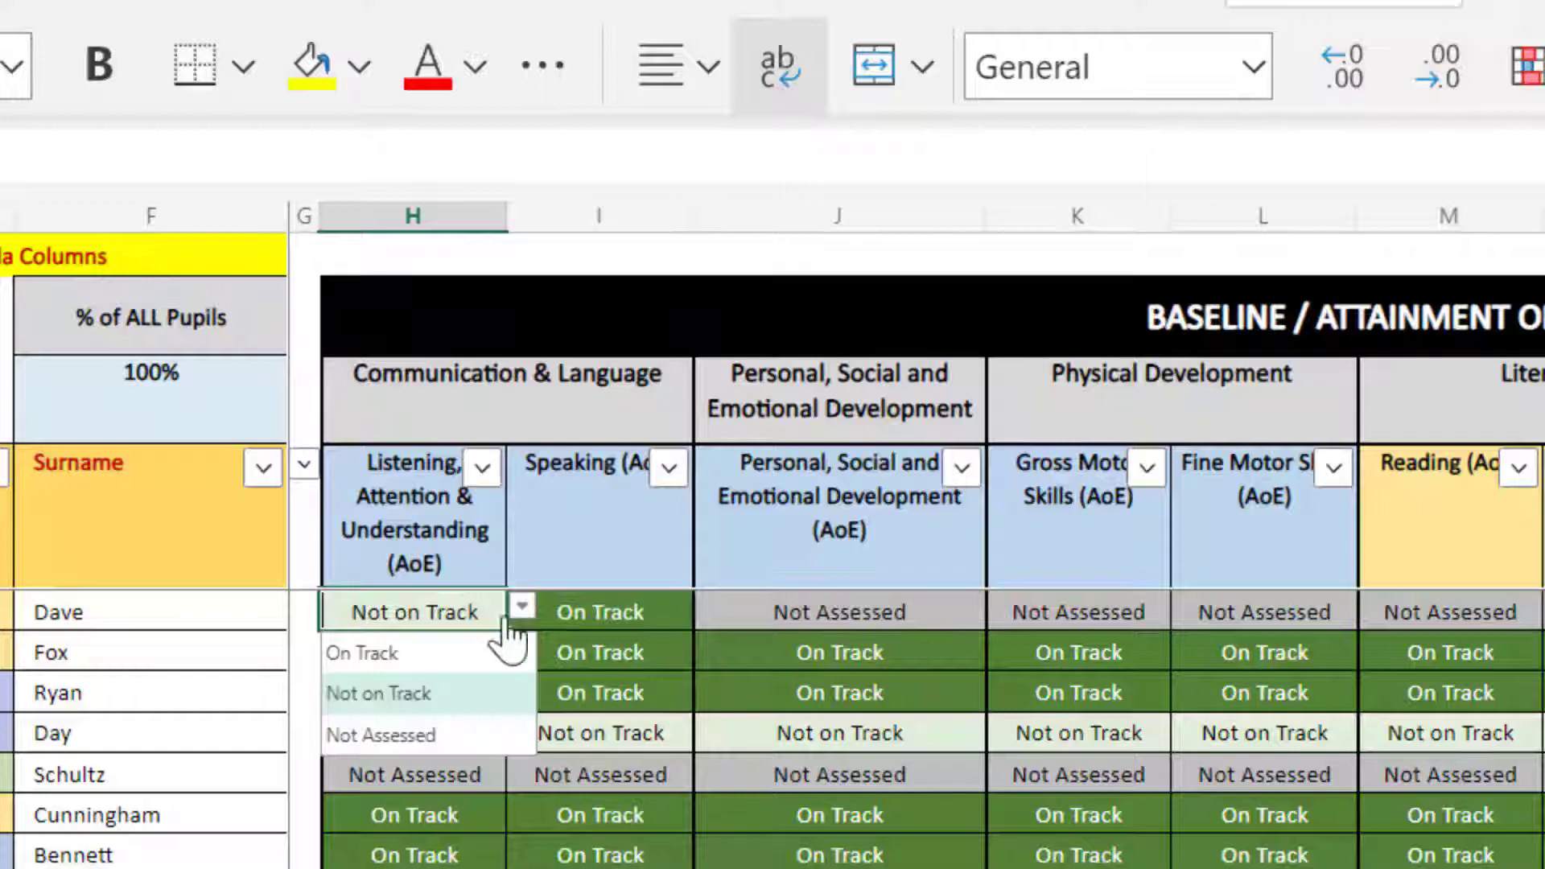
{"action": "left_click", "coordinate": [451, 651]}
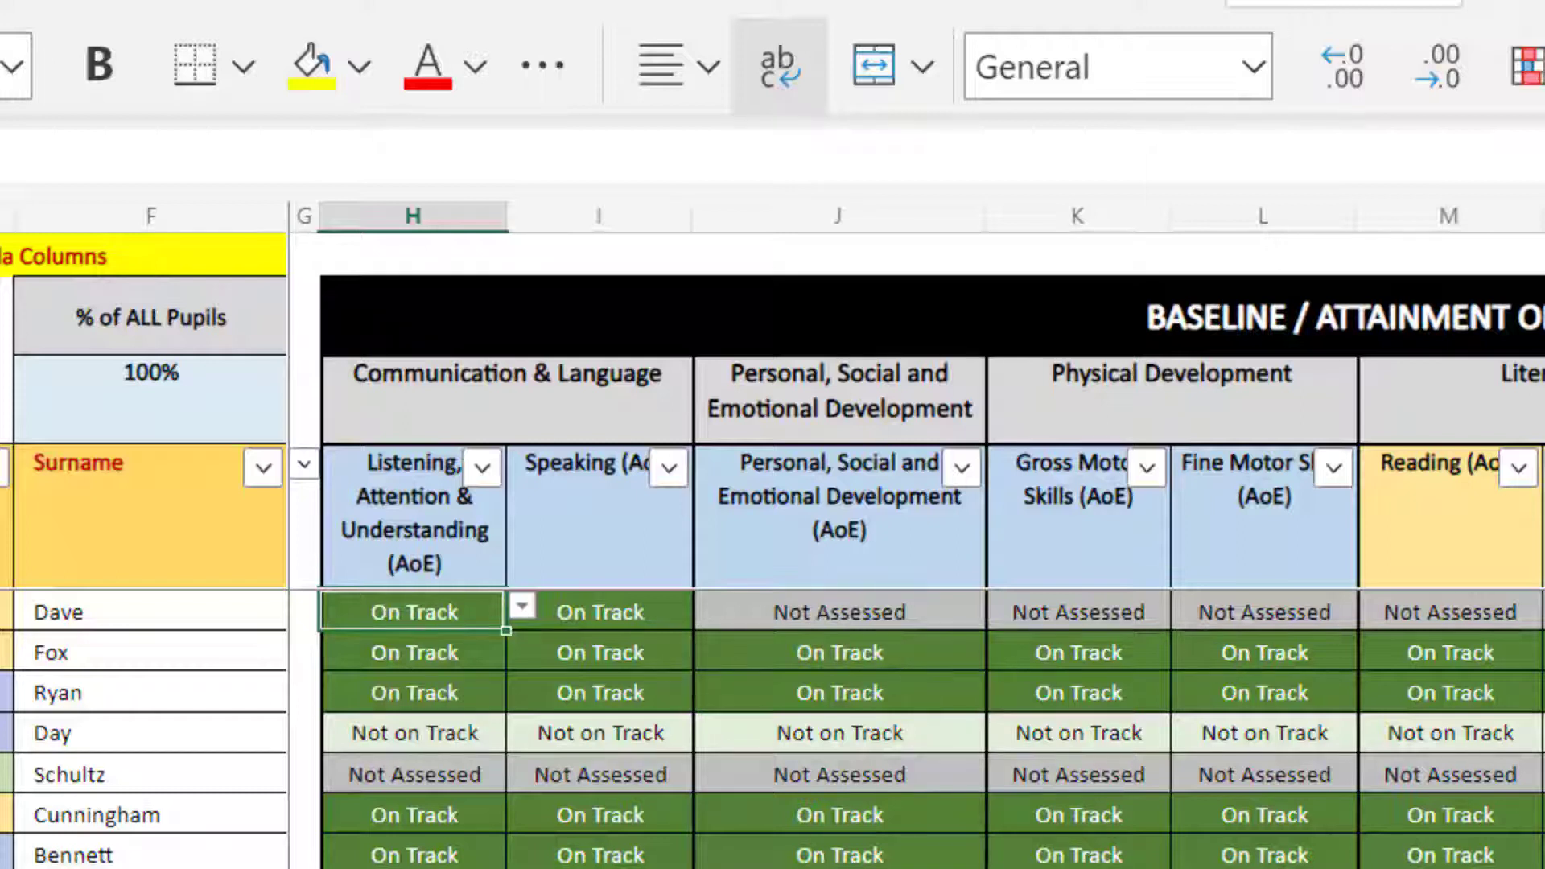
- Filter the SPID column on the Class sheet to exclude the blank rows
{"action": "scroll", "coordinate": [916, 534], "scroll_direction": "right", "scroll_amount": 5}
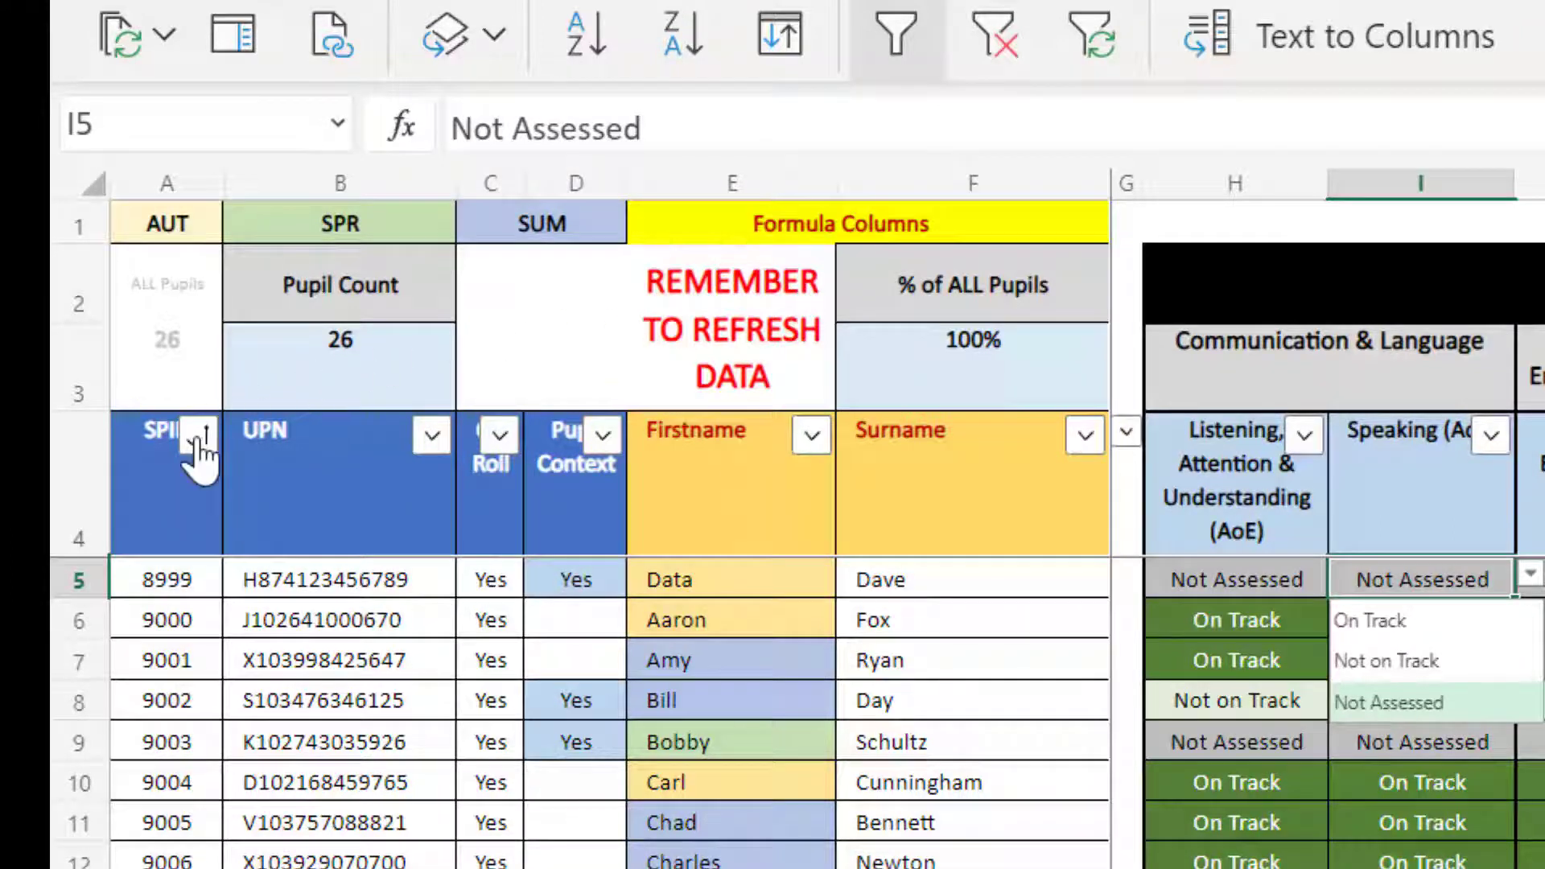
{"action": "left_click", "coordinate": [196, 440]}
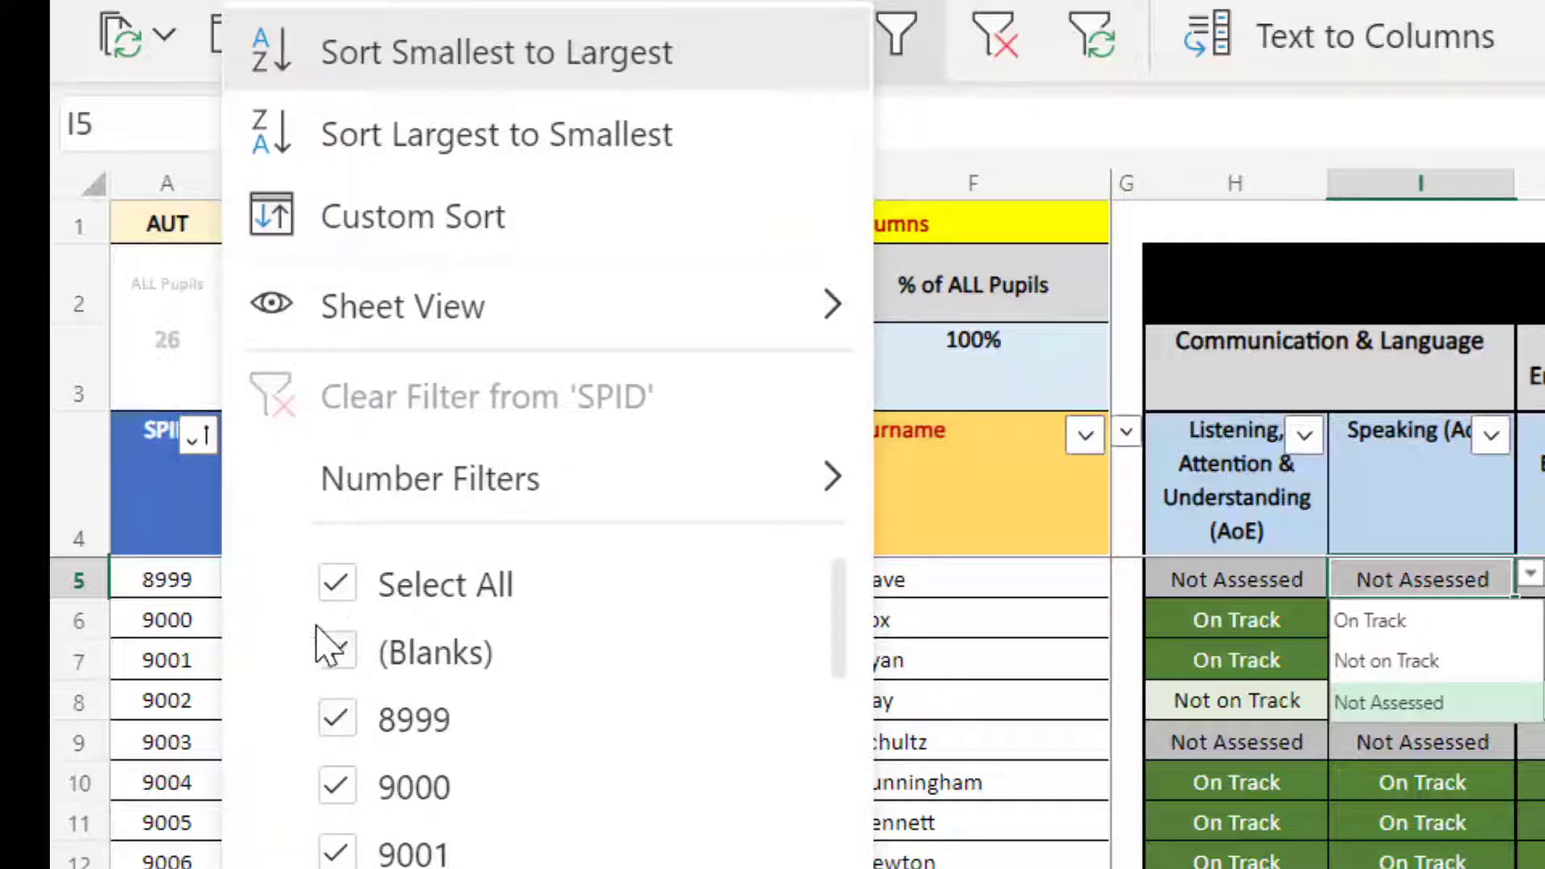
{"action": "left_click", "coordinate": [1173, 128]}
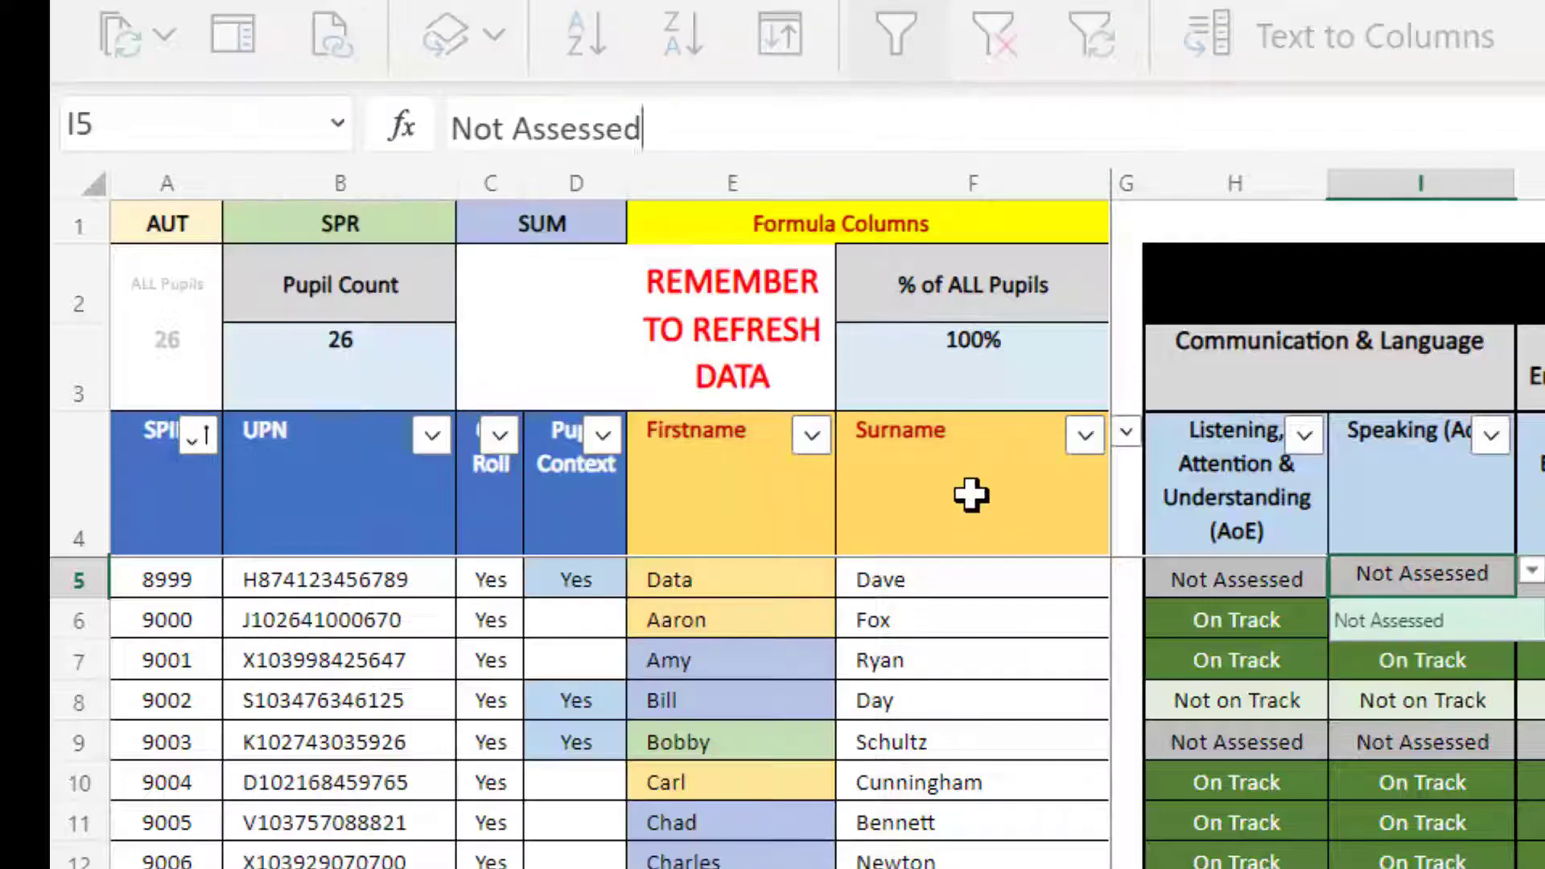
{"action": "scroll", "coordinate": [972, 497], "scroll_direction": "down", "scroll_amount": 4}
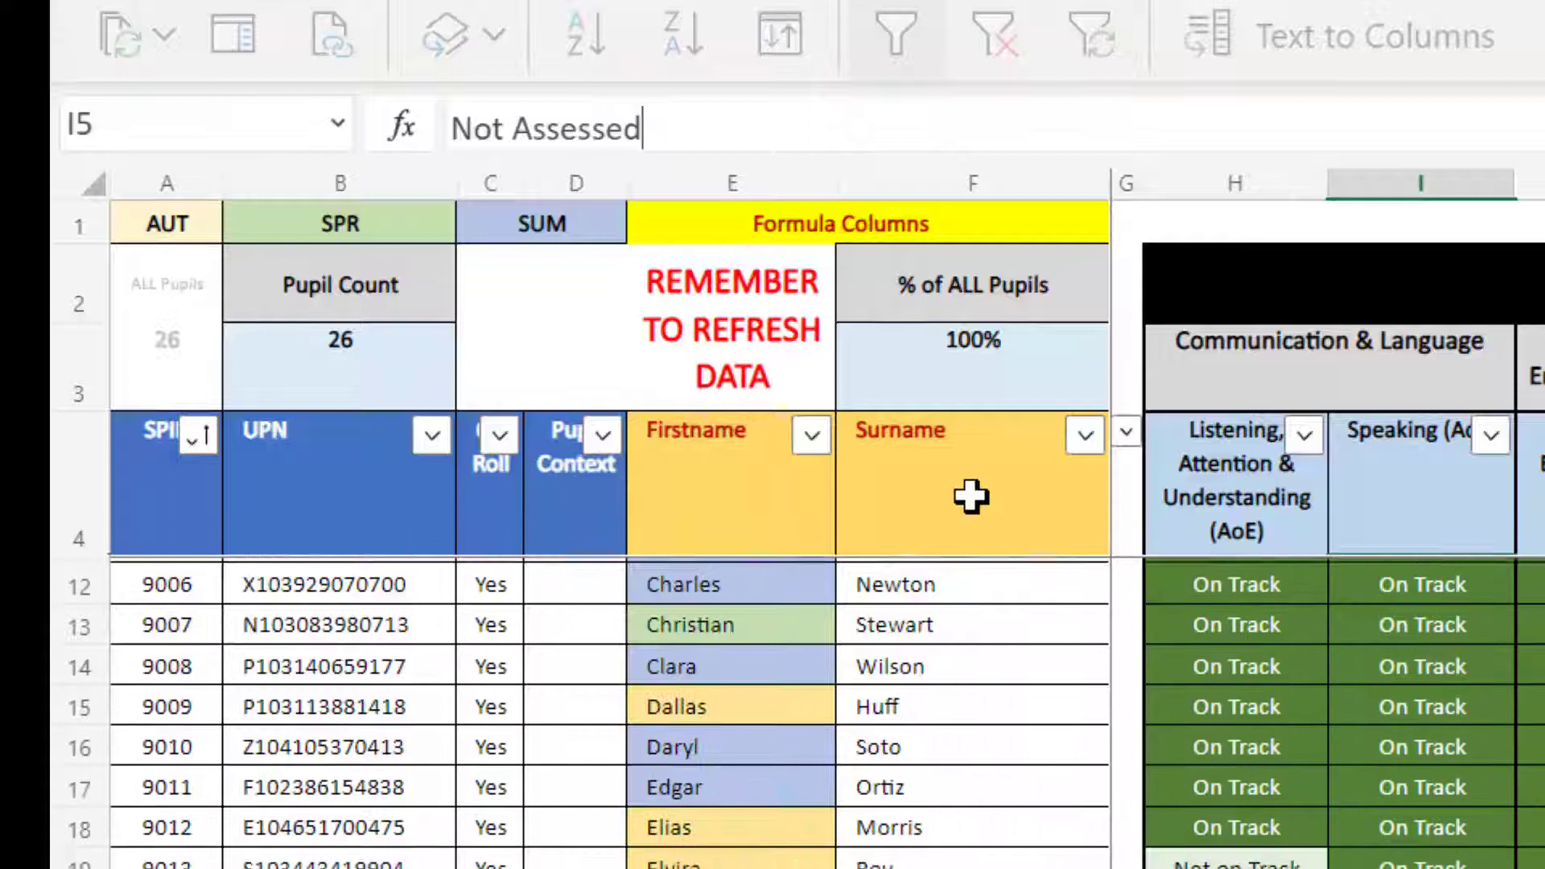
{"action": "scroll", "coordinate": [971, 497], "scroll_direction": "down", "scroll_amount": 3}
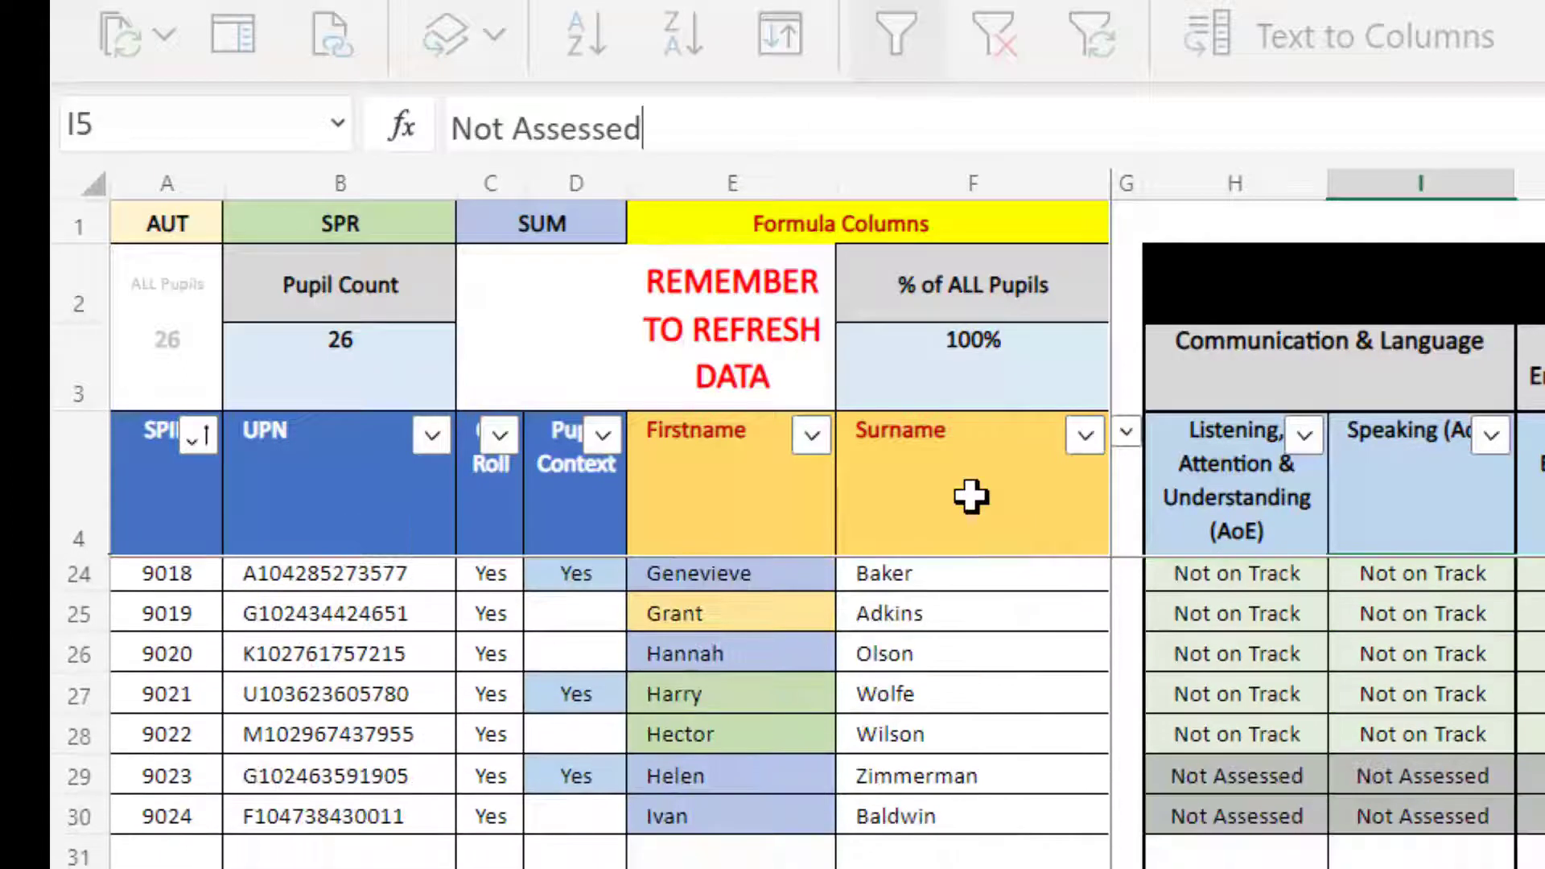
{"action": "scroll", "coordinate": [971, 496], "scroll_direction": "down", "scroll_amount": 1}
{"action": "scroll", "coordinate": [971, 496], "scroll_direction": "up", "scroll_amount": 8}
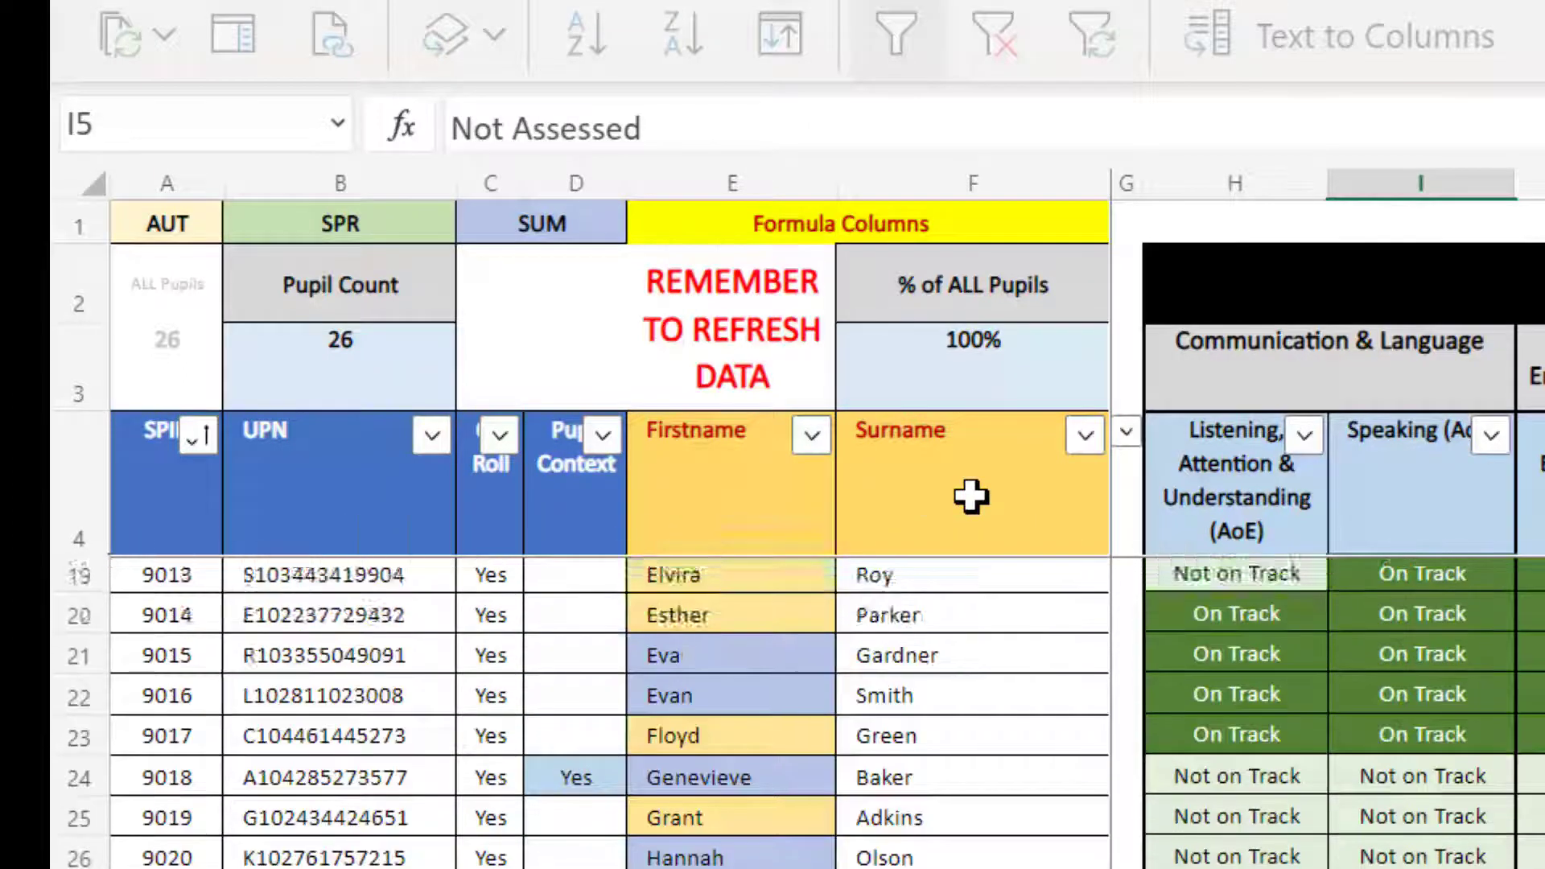
{"action": "key", "text": "Escape"}
{"action": "key", "text": "alt+Down"}
{"action": "left_click", "coordinate": [200, 450]}
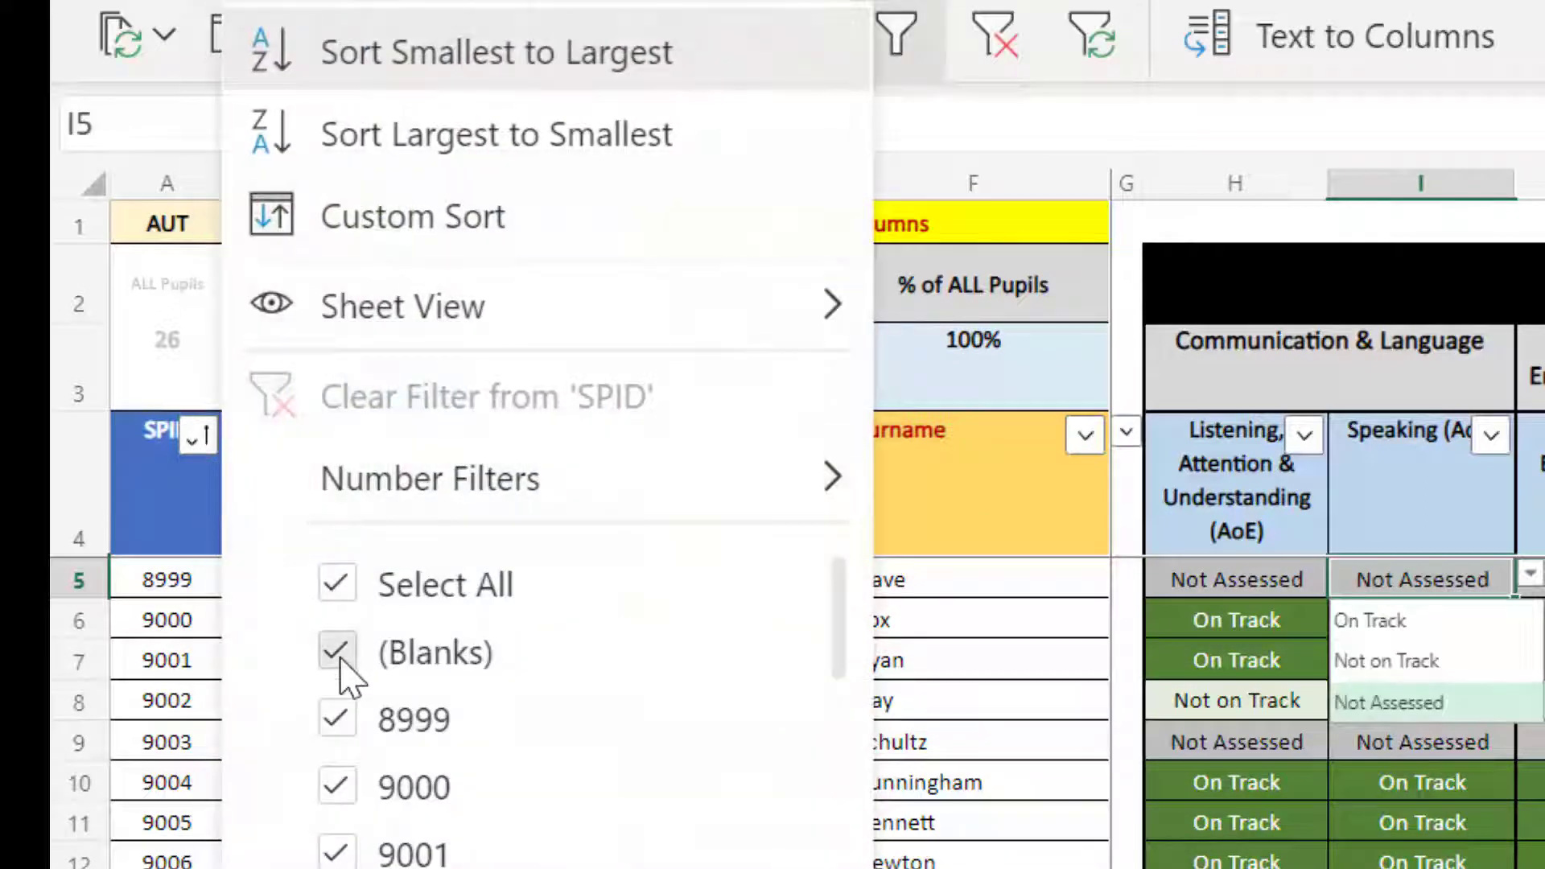
{"action": "key", "text": "Return"}
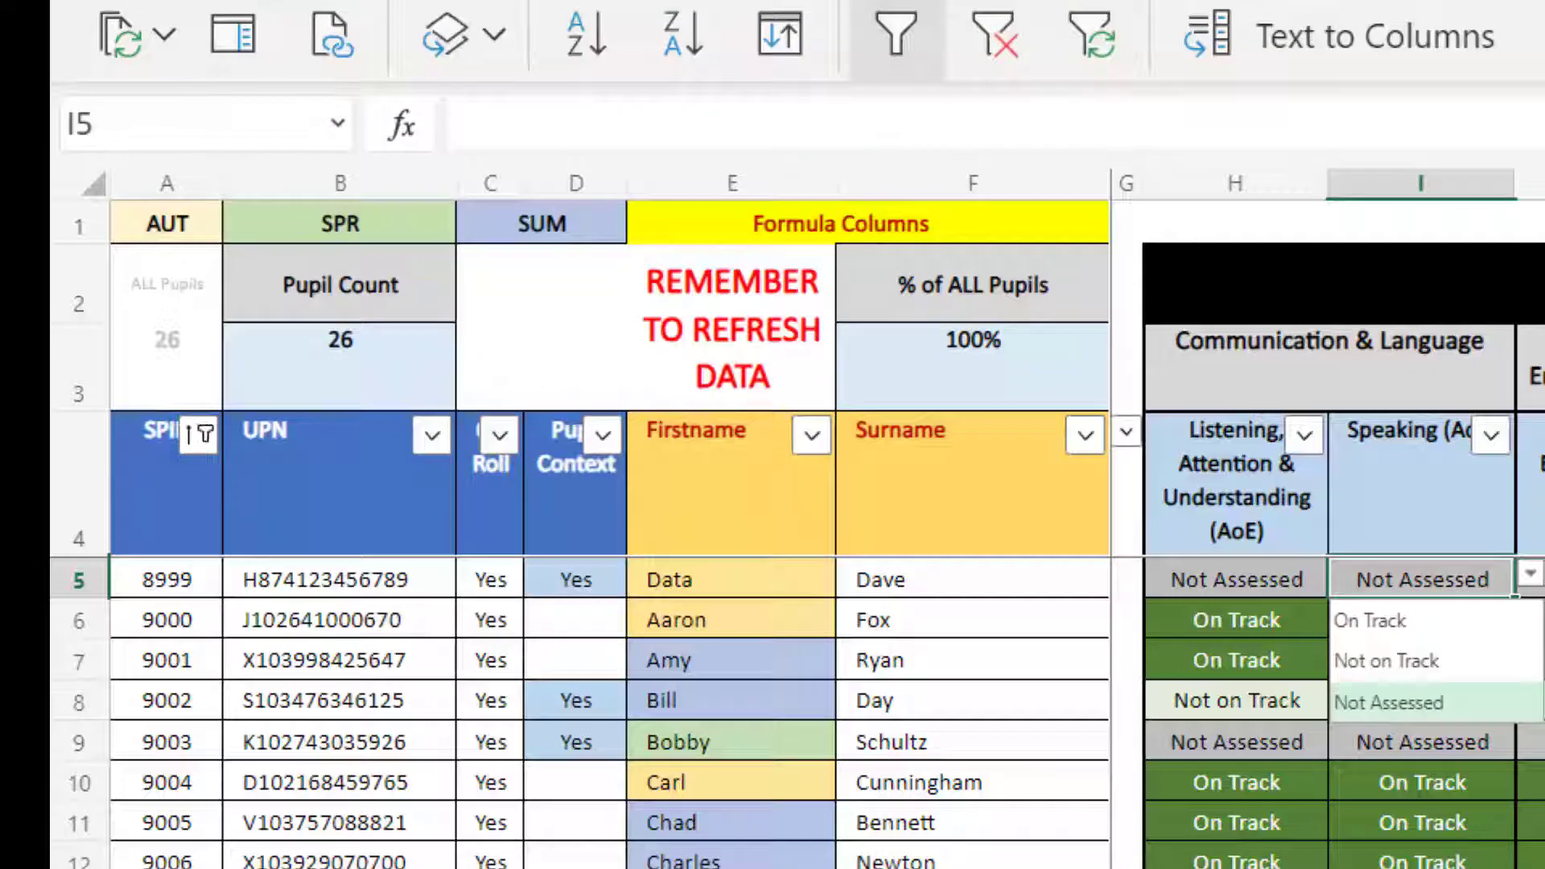
- Examine the cohort totals and judgement percentages in the formula area below the pupil list
{"action": "scroll", "coordinate": [659, 829], "scroll_direction": "down", "scroll_amount": 2}
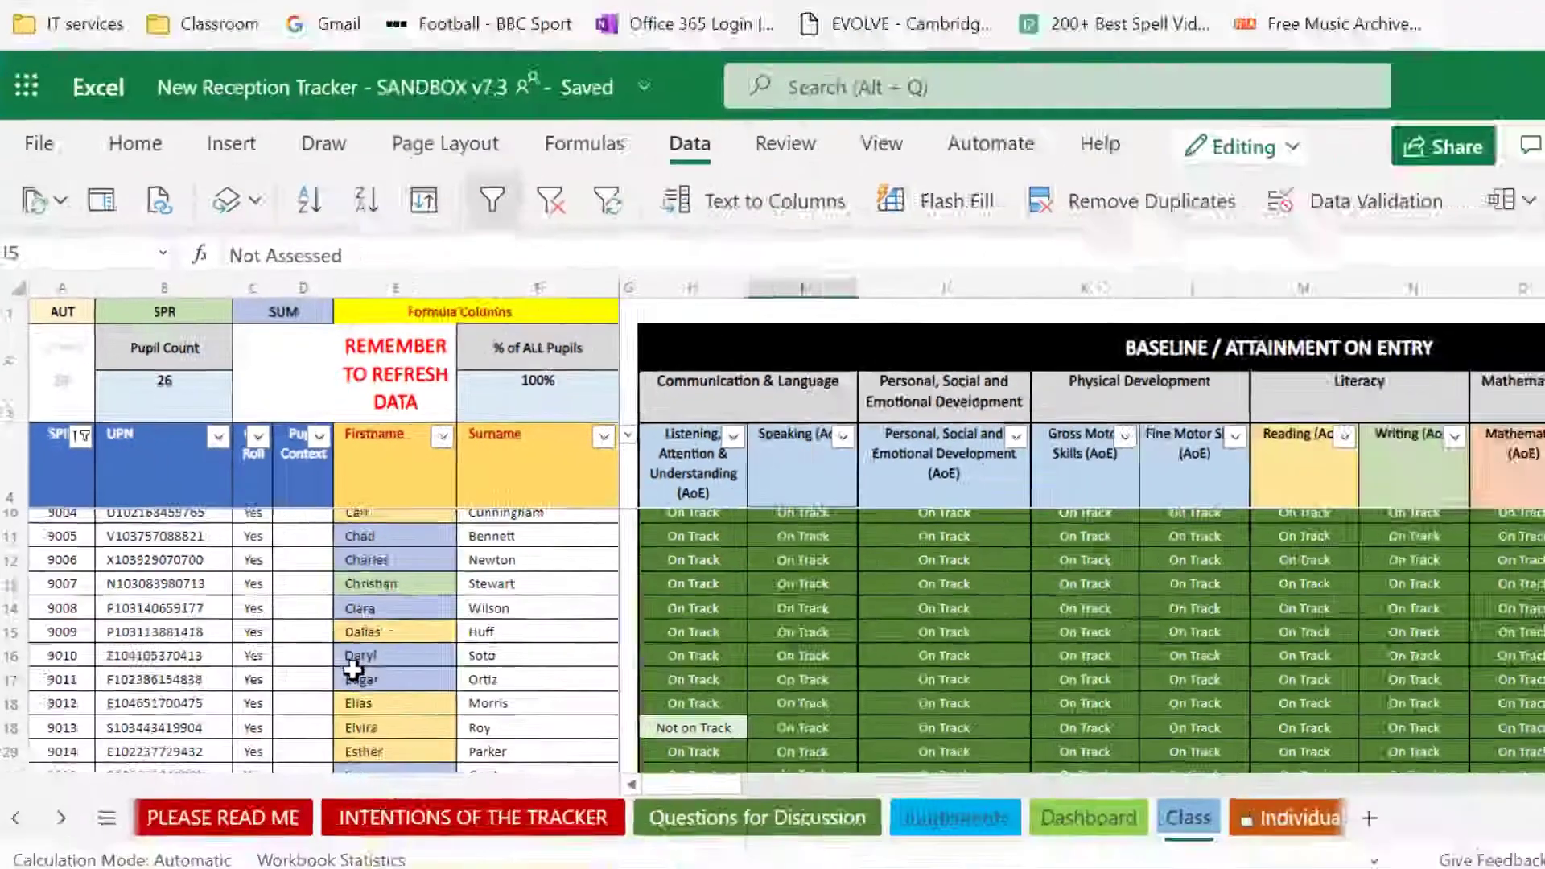
{"action": "scroll", "coordinate": [352, 669], "scroll_direction": "down", "scroll_amount": 2}
{"action": "scroll", "coordinate": [286, 635], "scroll_direction": "down", "scroll_amount": 3}
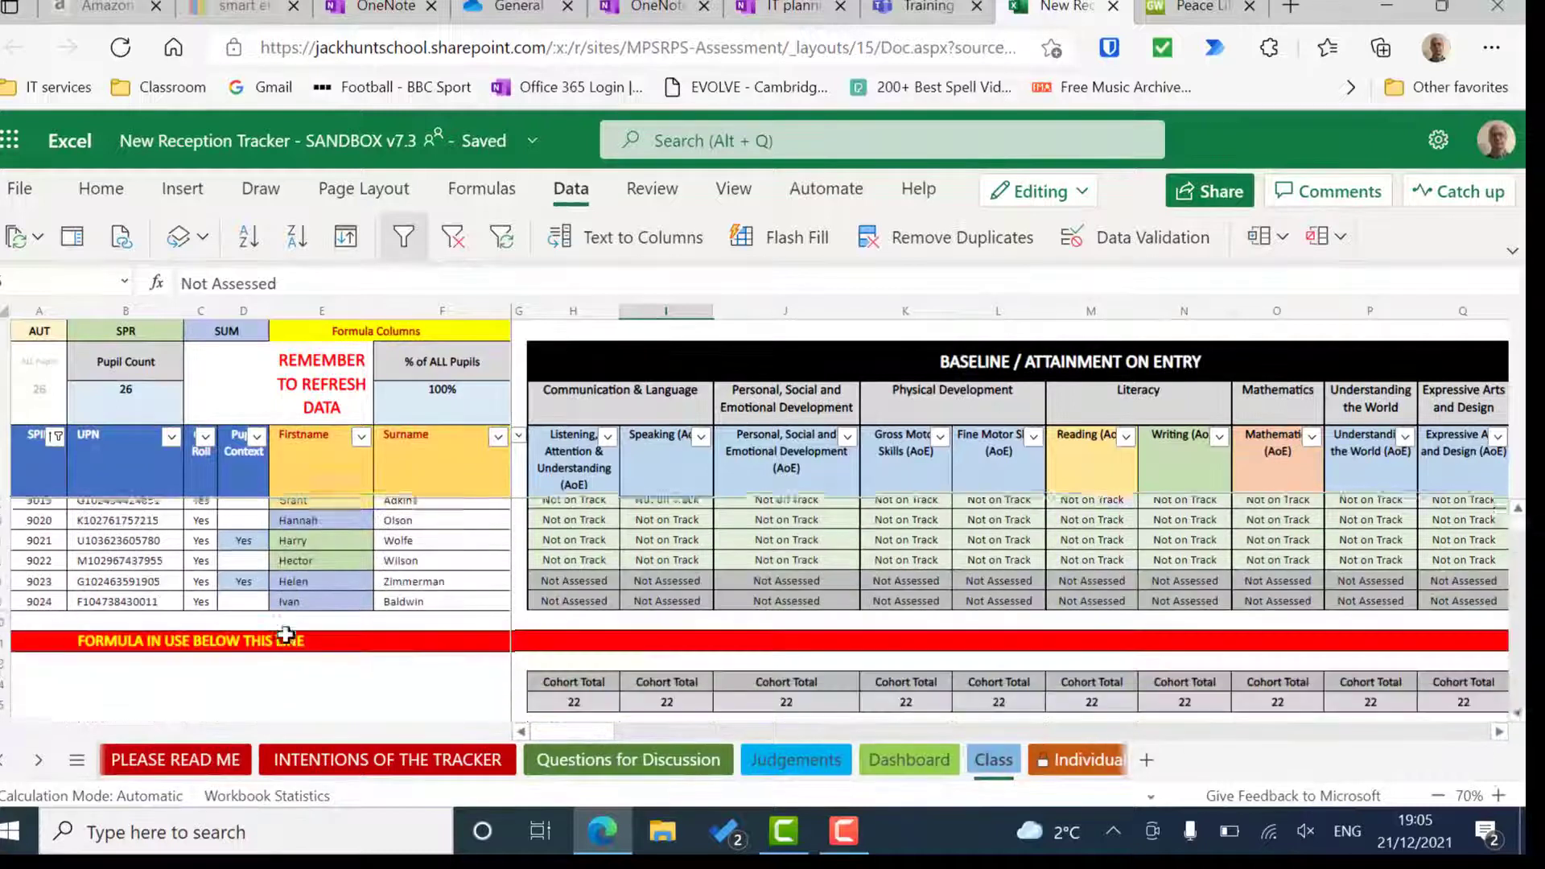
{"action": "scroll", "coordinate": [286, 635], "scroll_direction": "down", "scroll_amount": 2}
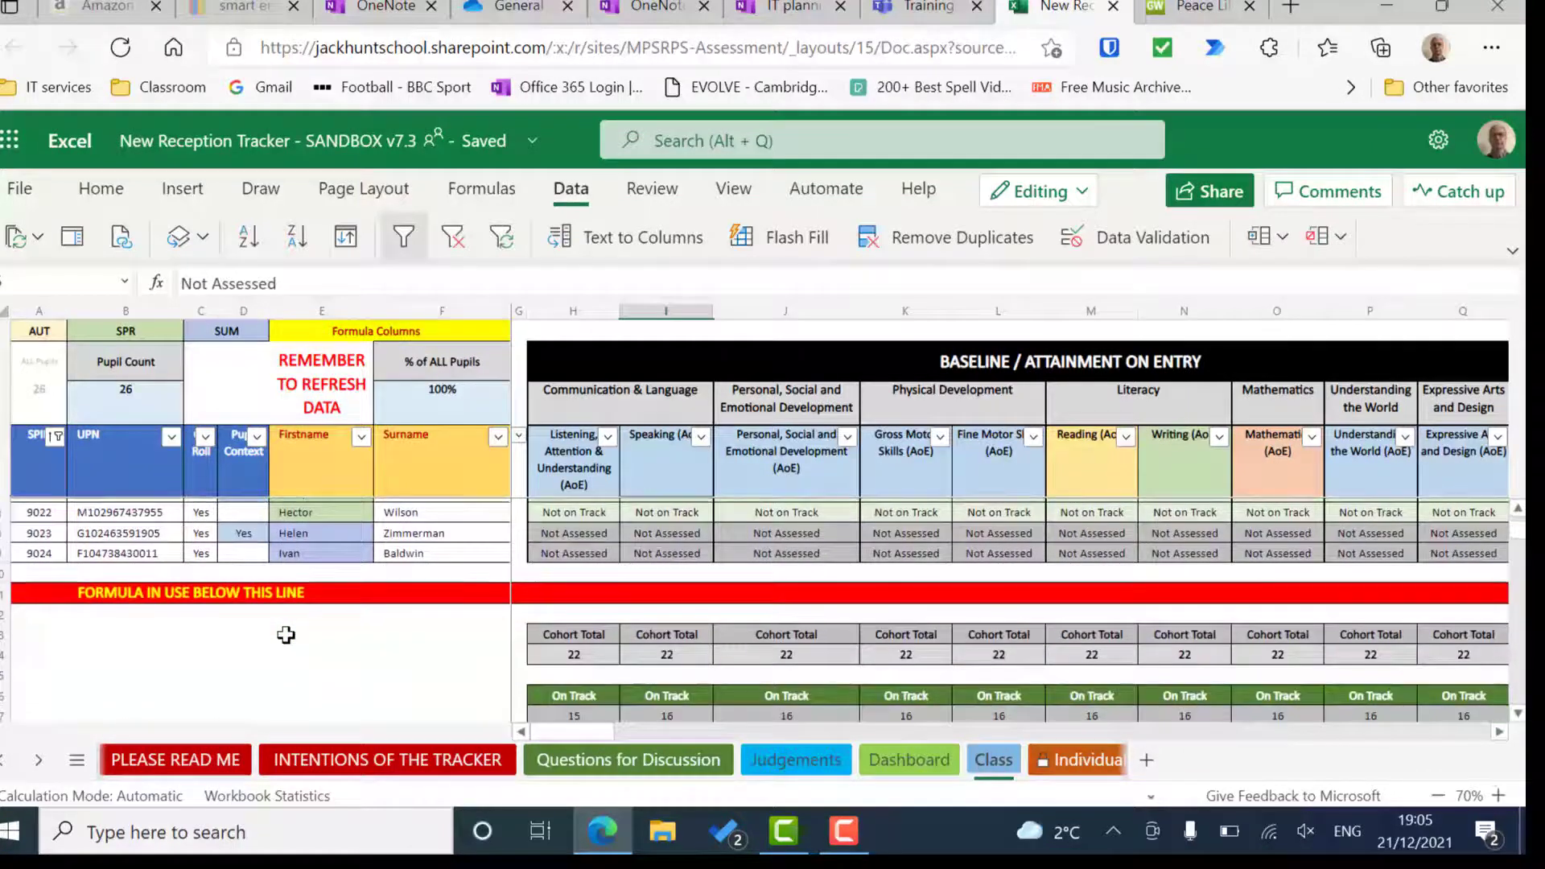
{"action": "scroll", "coordinate": [286, 635], "scroll_direction": "down", "scroll_amount": 3}
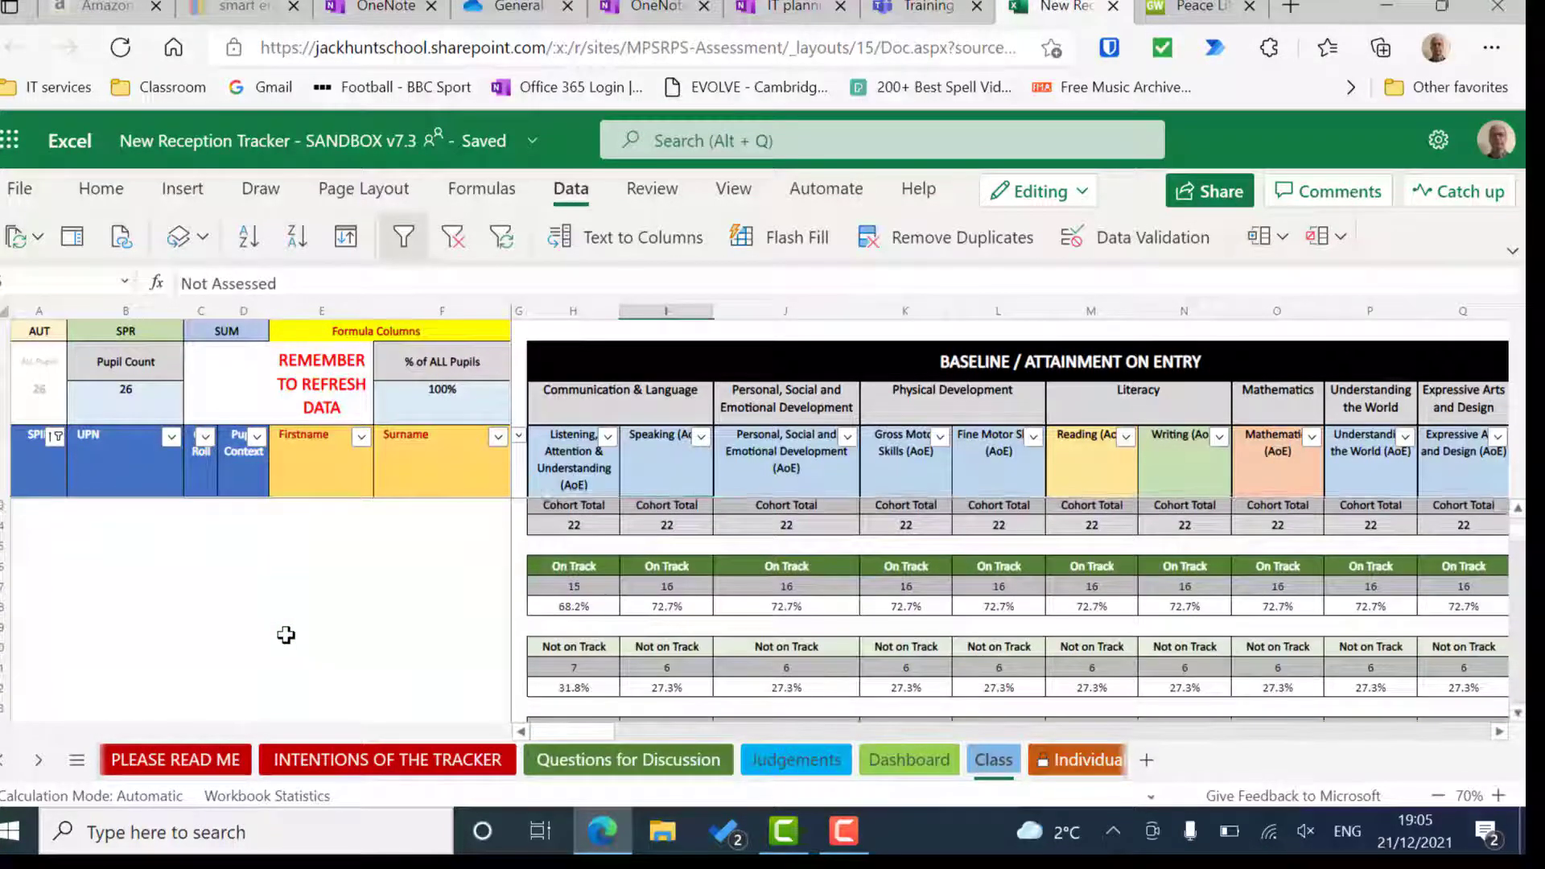
{"action": "scroll", "coordinate": [286, 635], "scroll_direction": "up", "scroll_amount": 10}
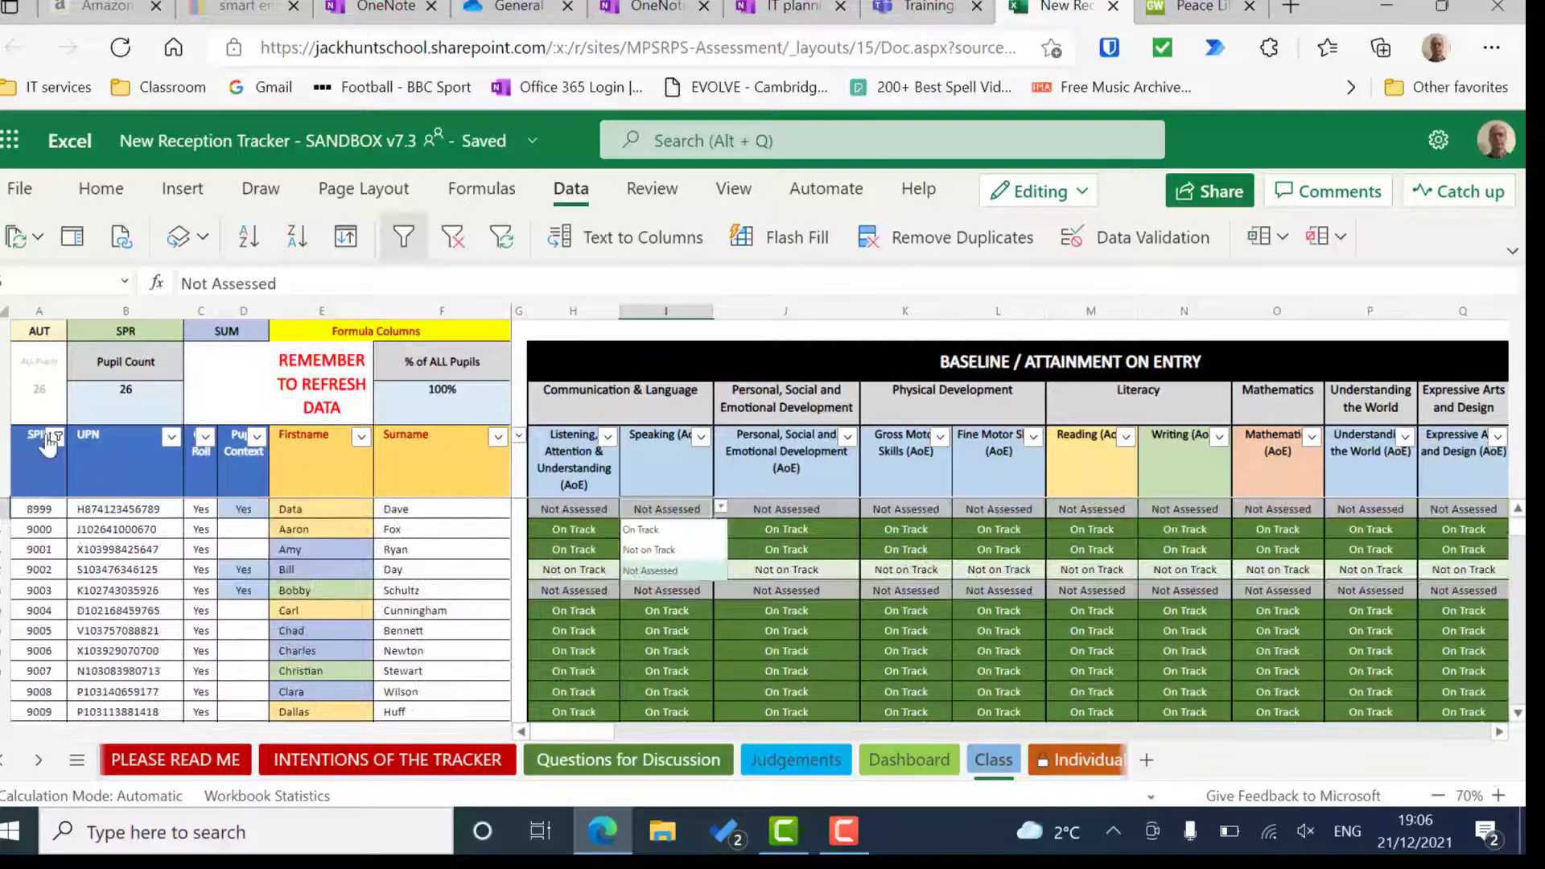
- Reselect all values, including blanks, in the SPID filter and apply it
{"action": "left_click", "coordinate": [52, 440]}
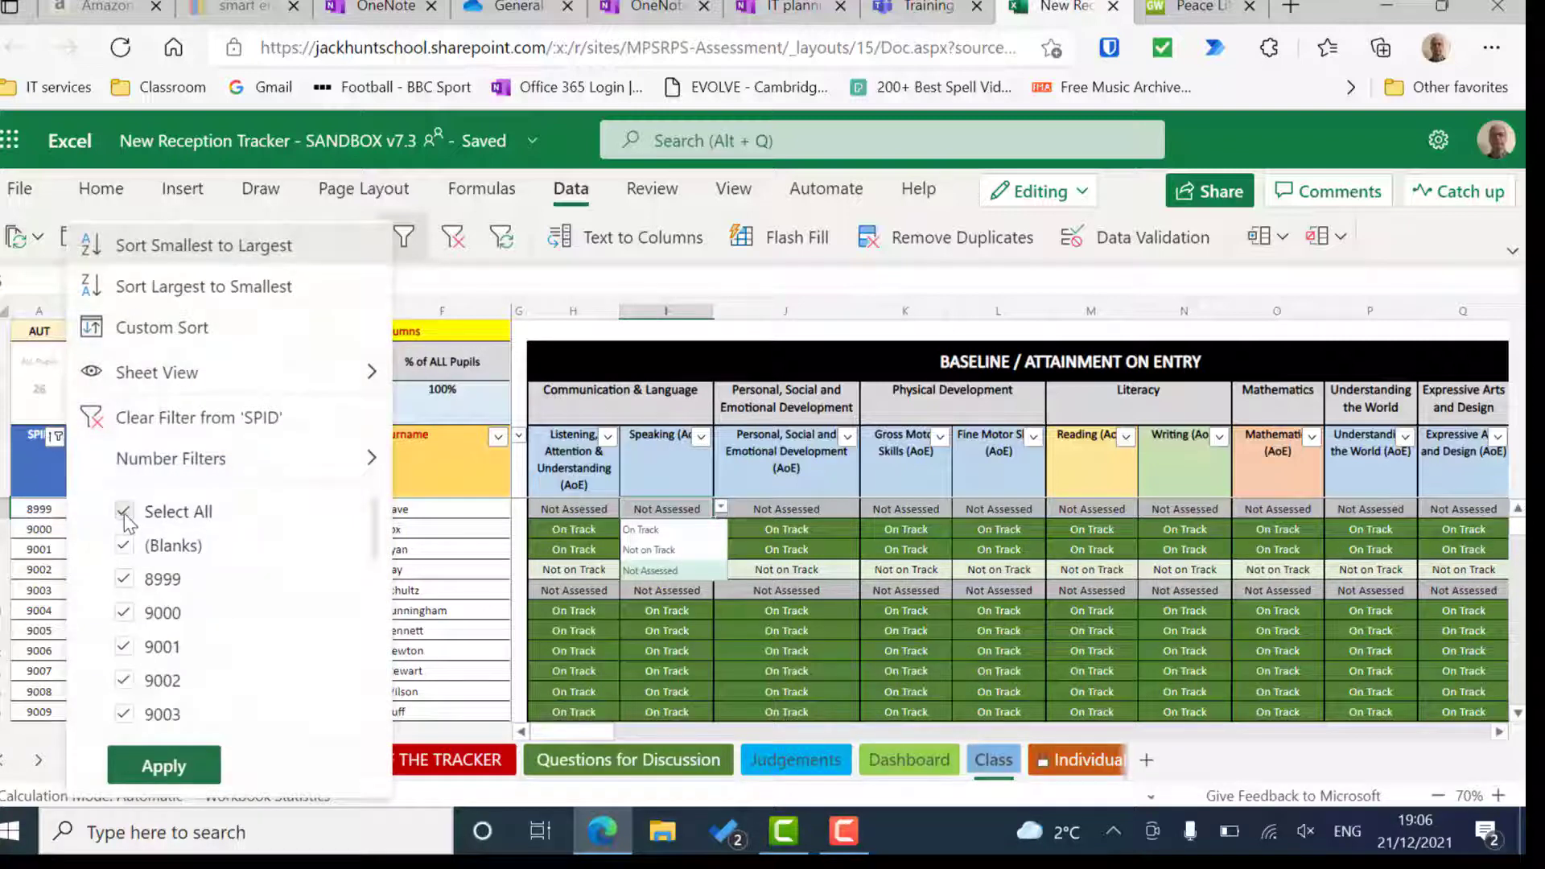
{"action": "left_click", "coordinate": [164, 765]}
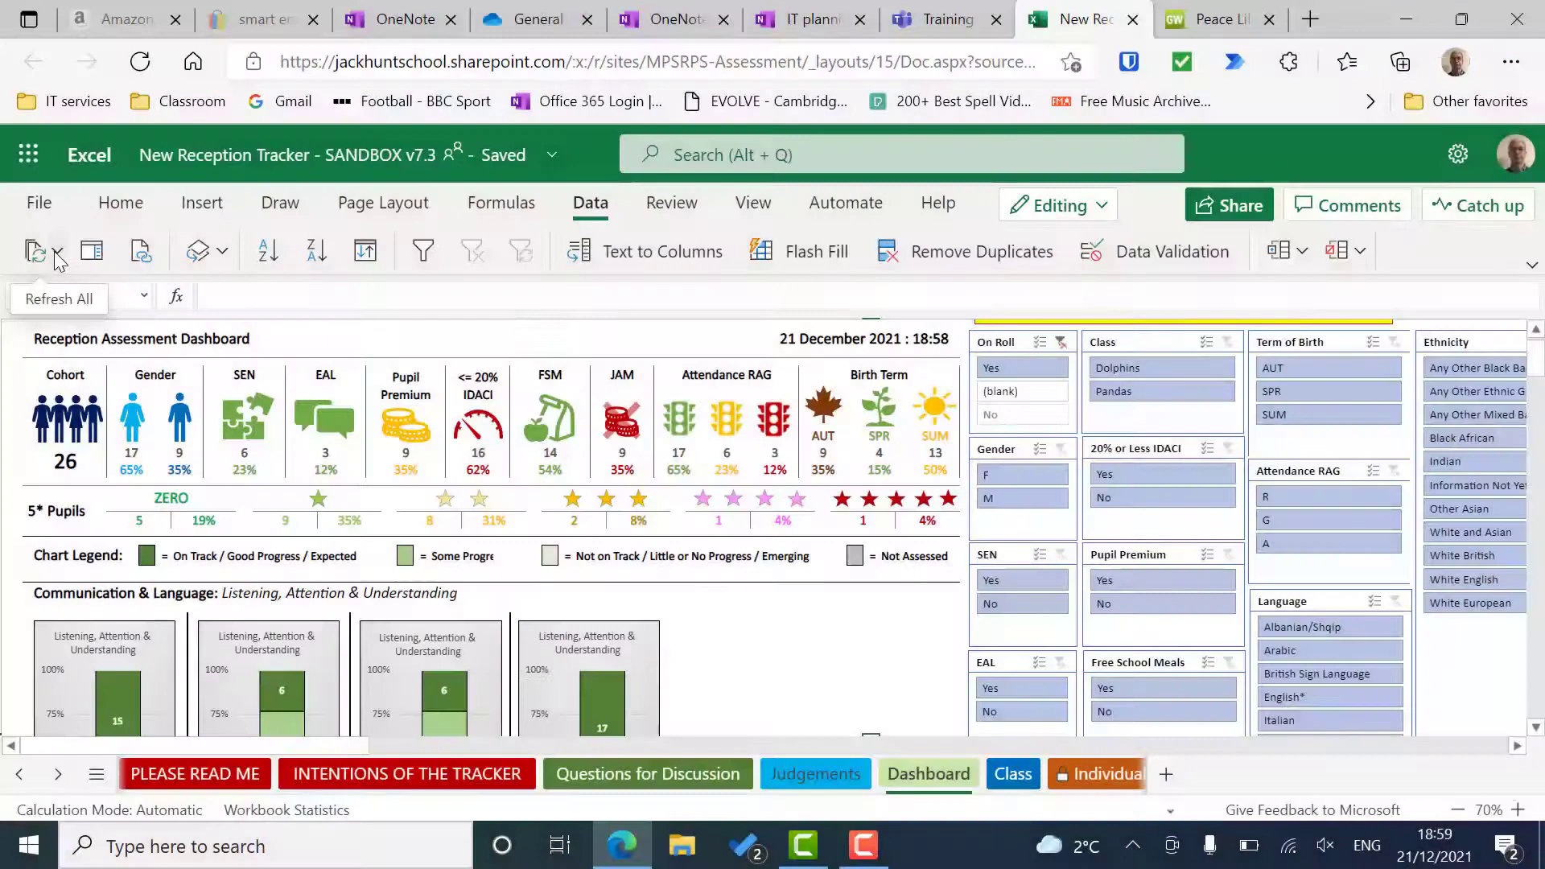
- Refresh all workbook data from the Dashboard sheet
{"action": "left_click", "coordinate": [34, 256]}
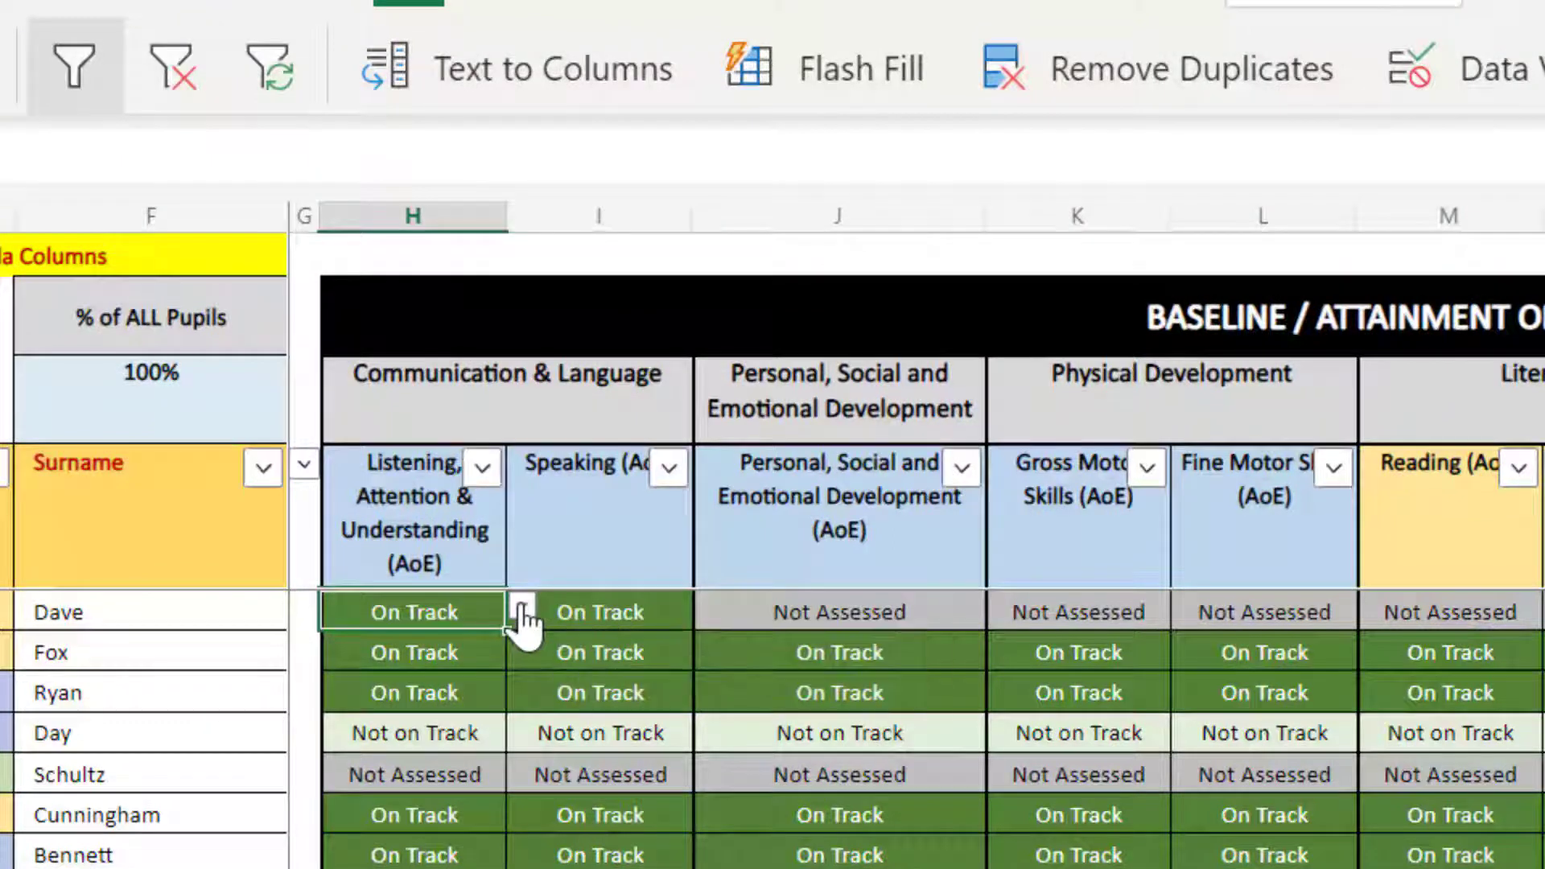
- On the Class sheet, set the row 5 pupil's baseline Listening, Attention & Understanding to Not Assessed and Speaking to Not on Track
{"action": "left_click", "coordinate": [521, 608]}
{"action": "left_click", "coordinate": [414, 732]}
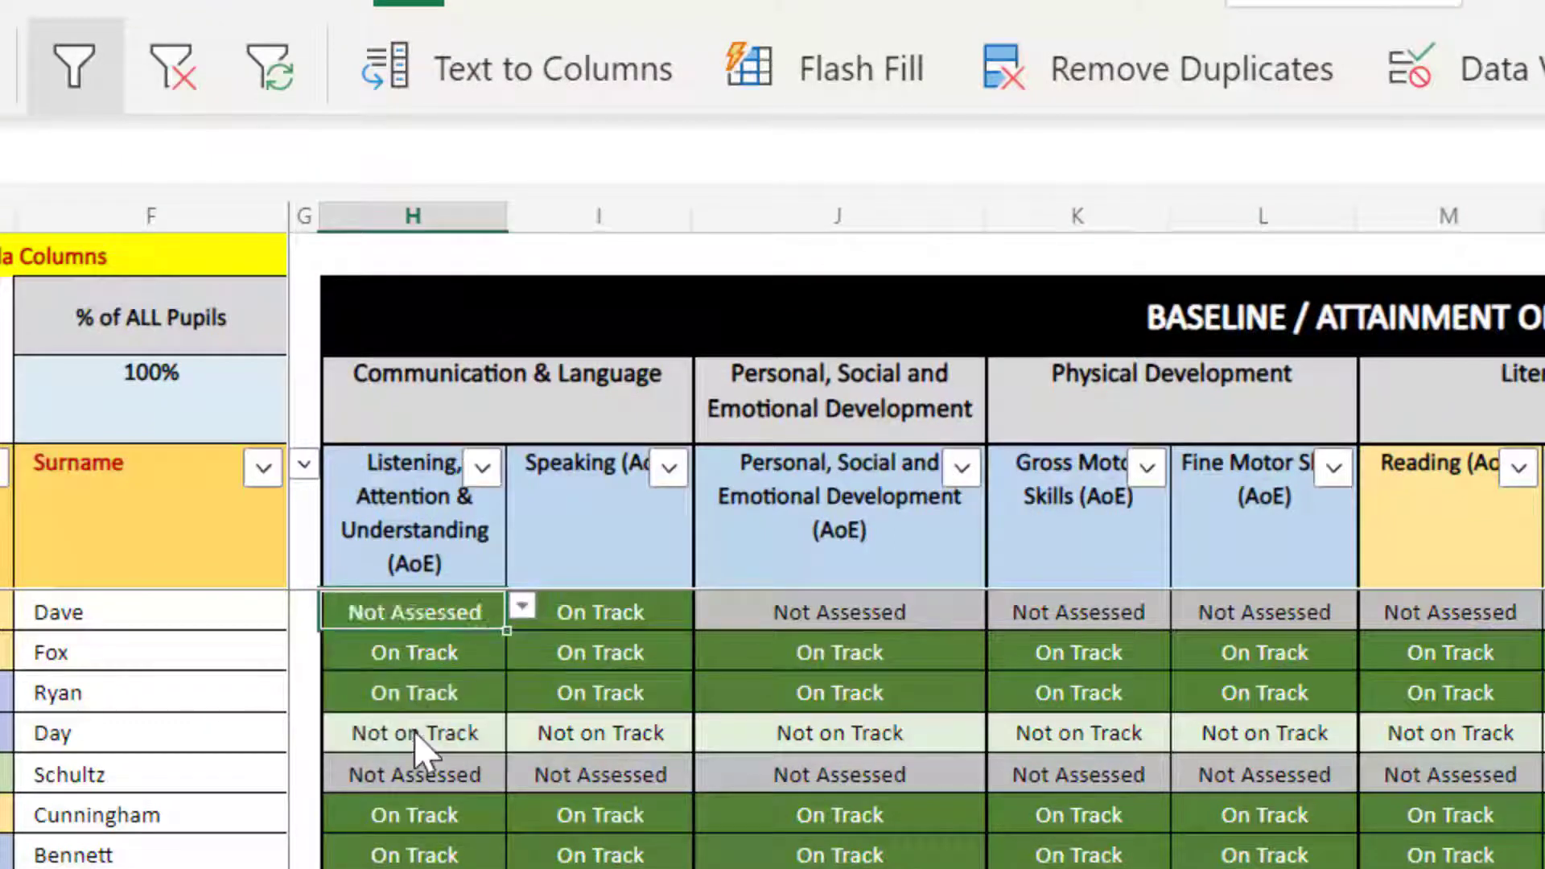
{"action": "left_click", "coordinate": [651, 613]}
{"action": "left_click", "coordinate": [710, 610]}
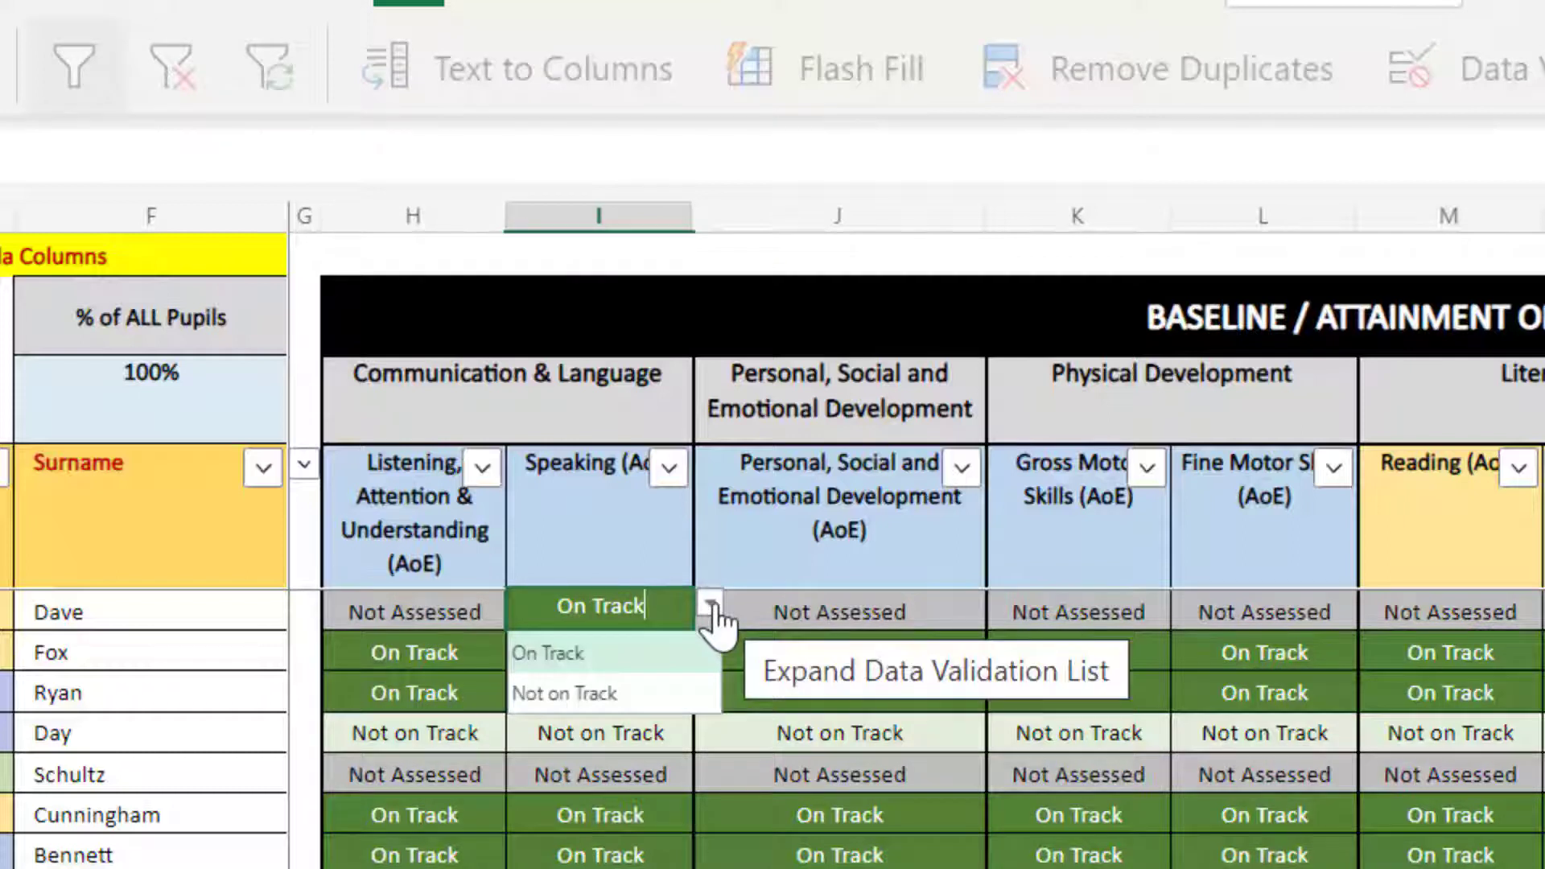
{"action": "left_click", "coordinate": [711, 609]}
{"action": "left_click", "coordinate": [713, 612]}
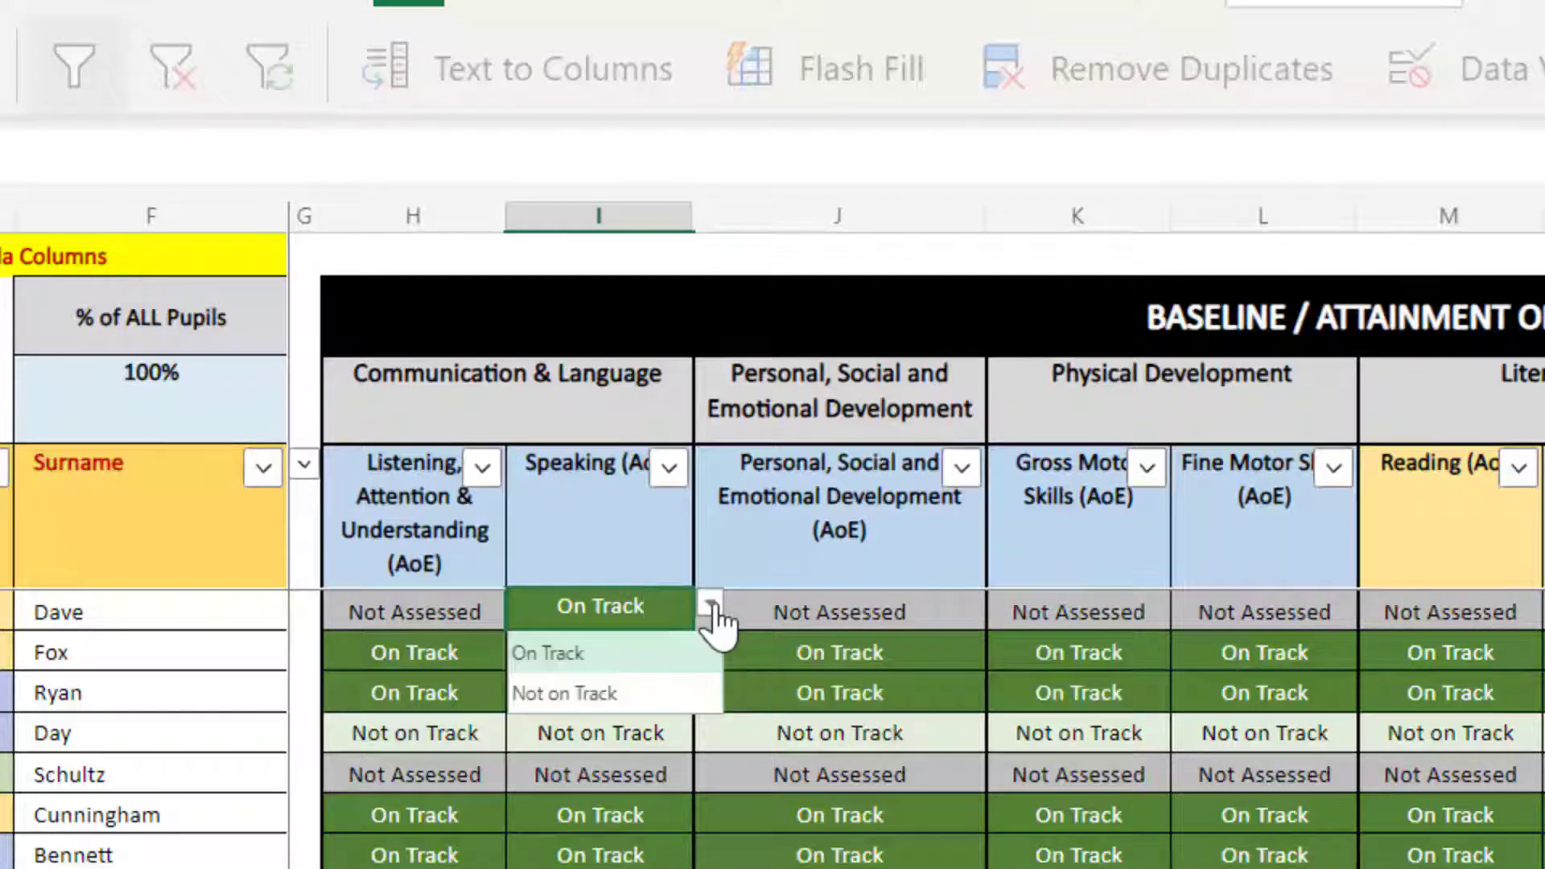
{"action": "left_click", "coordinate": [640, 694]}
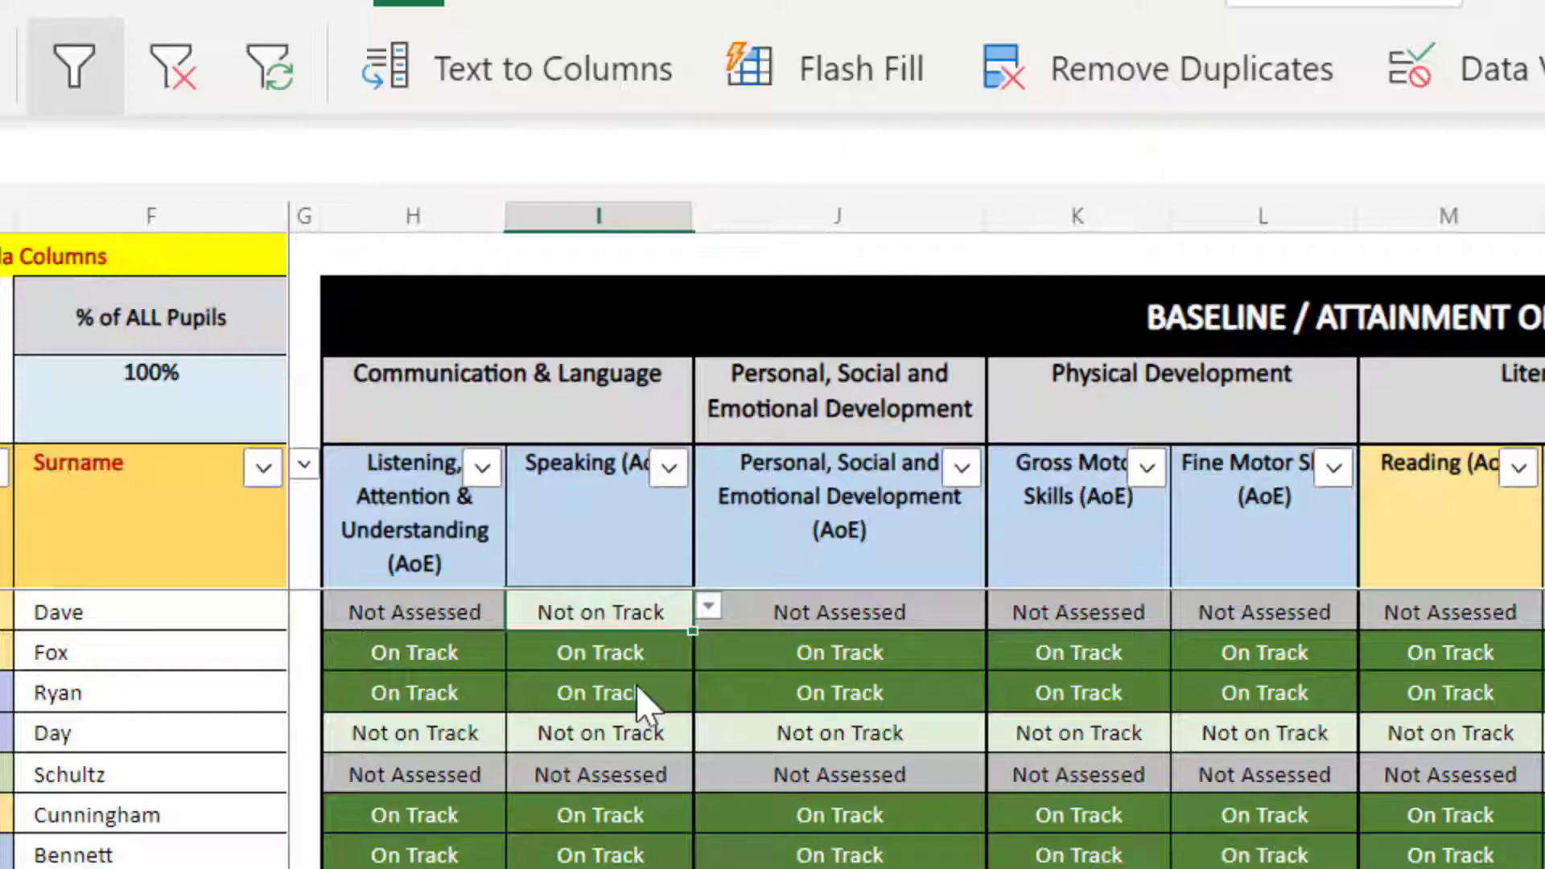
- Set the row 5 pupil's baseline Speaking judgement to Not Assessed
{"action": "left_click", "coordinate": [748, 847]}
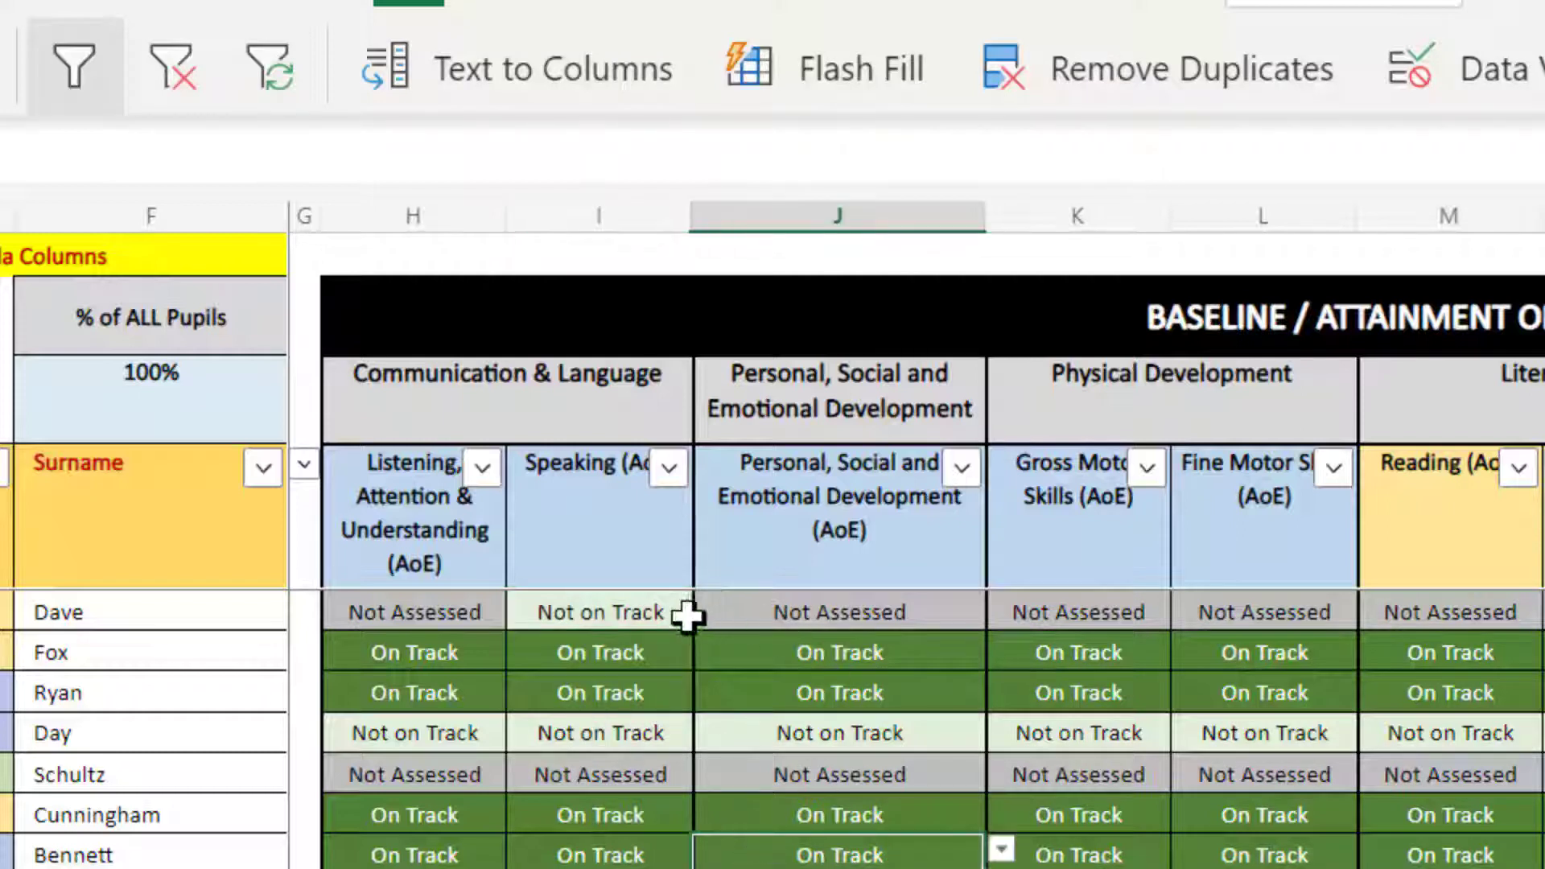
{"action": "left_click", "coordinate": [626, 612]}
{"action": "left_click", "coordinate": [708, 612]}
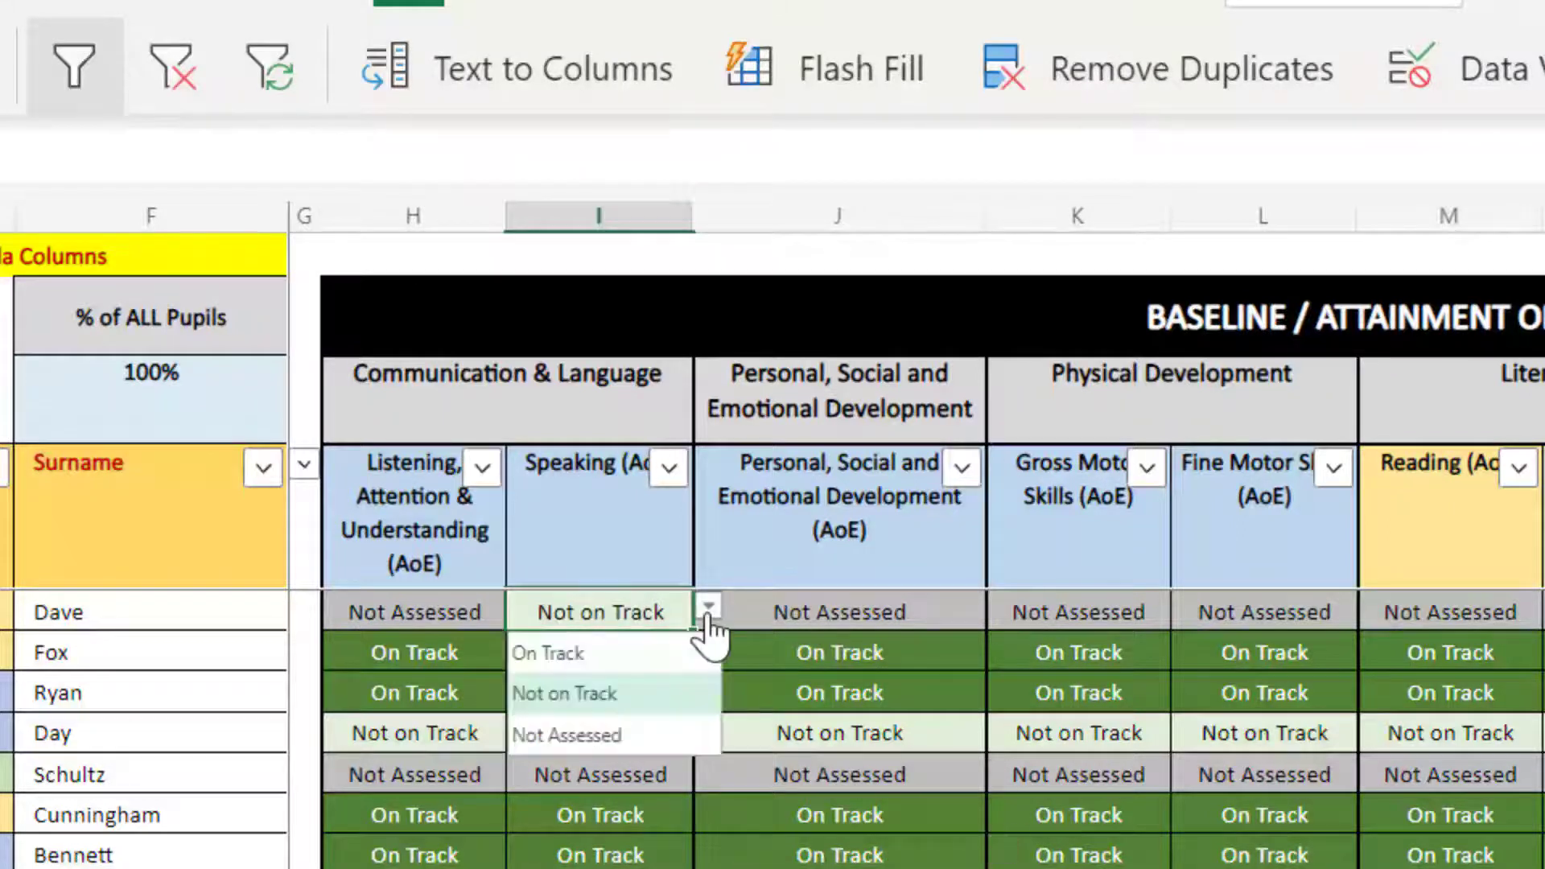
{"action": "left_click", "coordinate": [600, 734]}
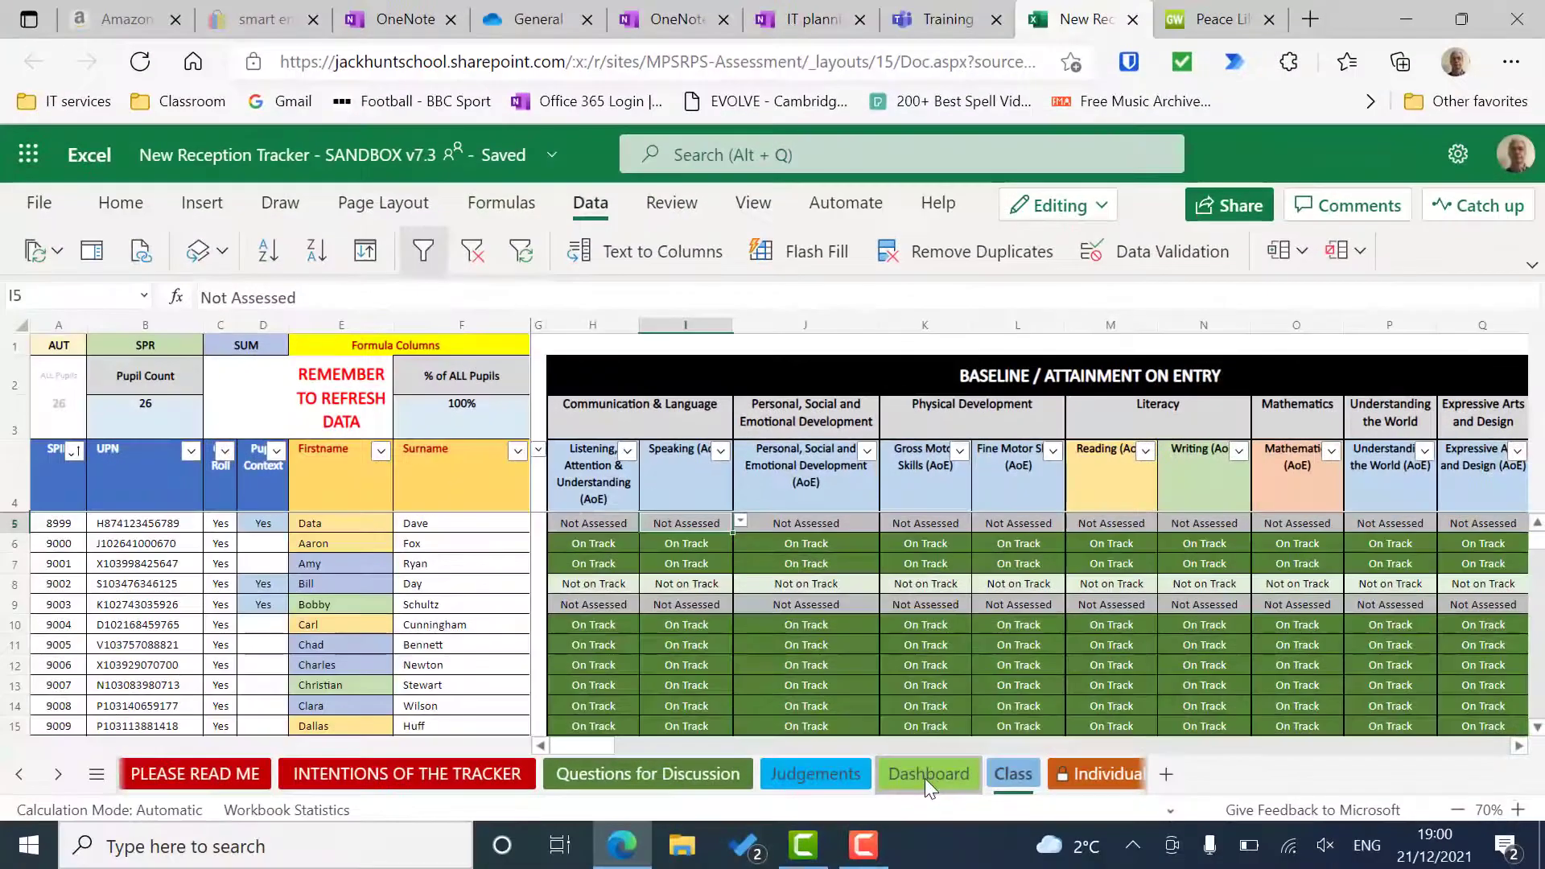
- Go to the Dashboard sheet and refresh all data to update the assessment charts
{"action": "left_click", "coordinate": [927, 773]}
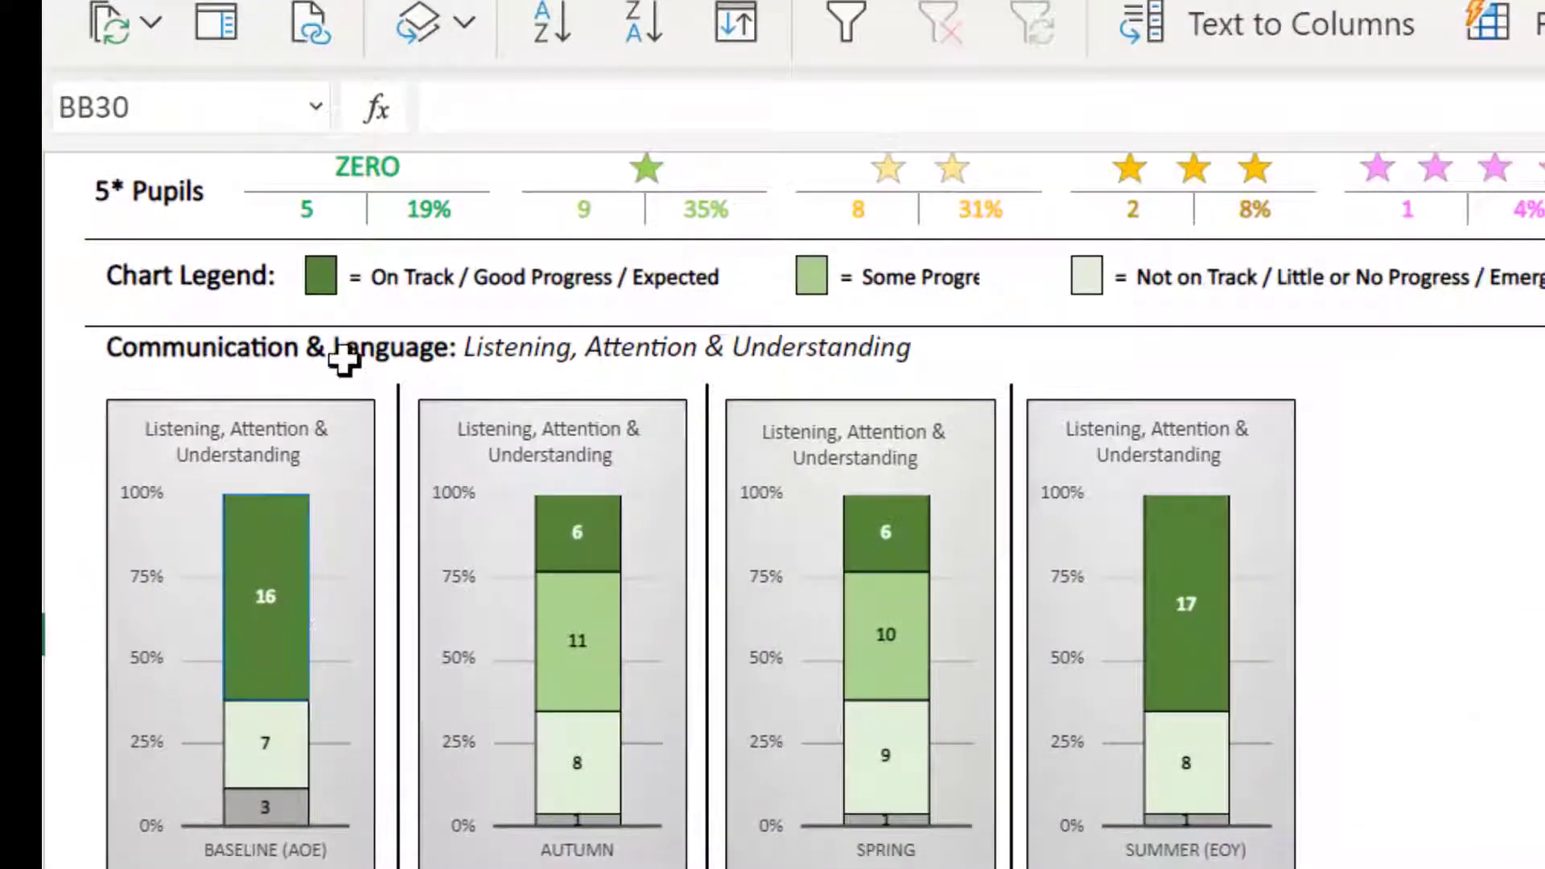
{"action": "left_click", "coordinate": [119, 36]}
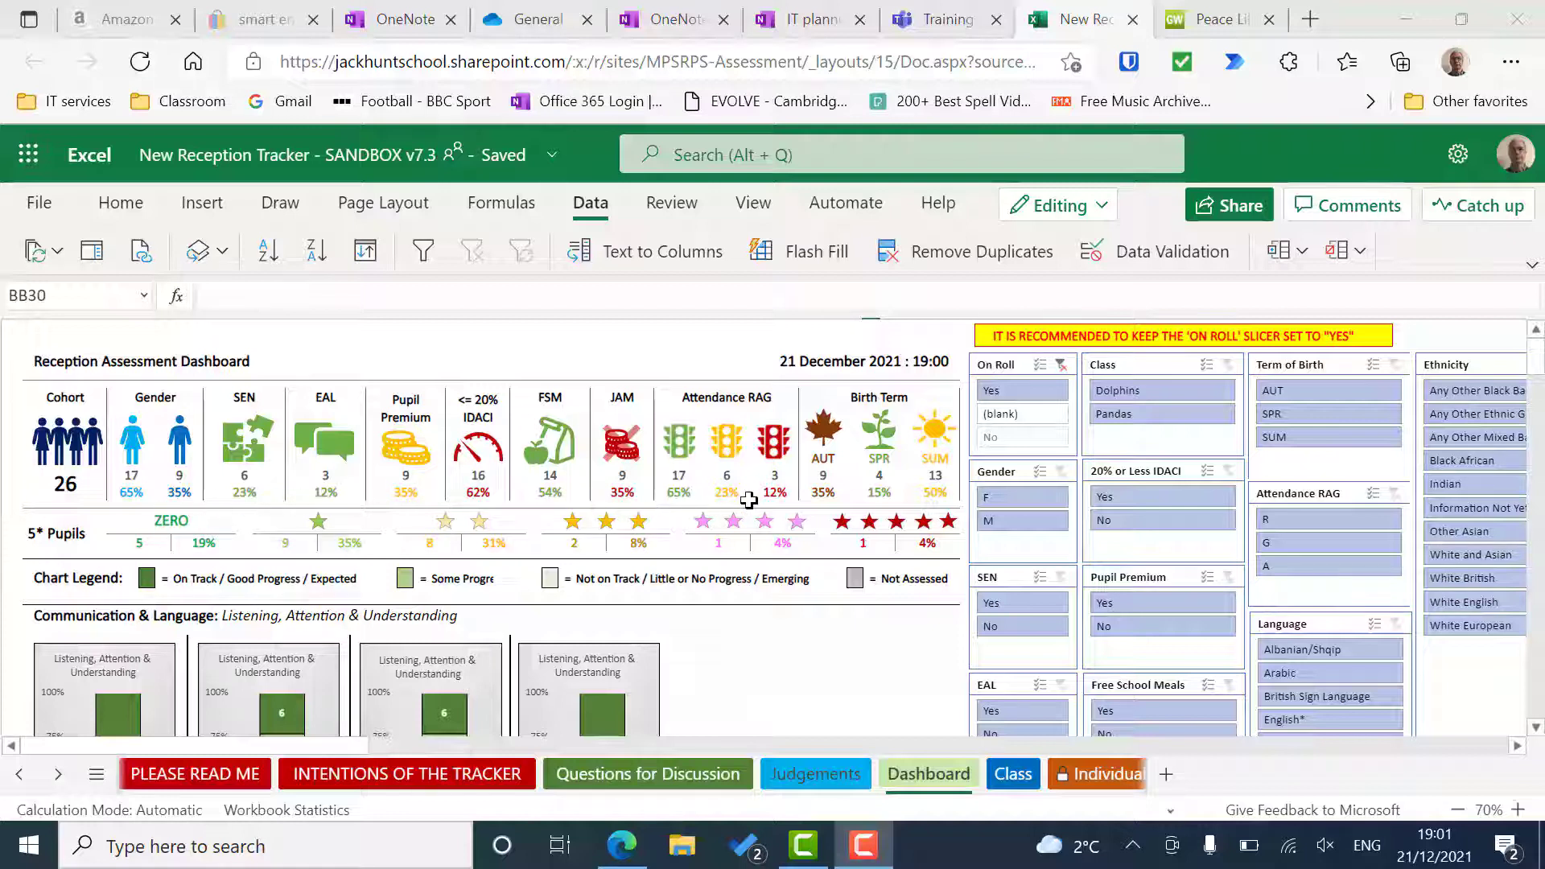
- Filter the Dashboard's on-roll pupils by the Pandas class, switch to Dolphins, and clear the class filter
{"action": "scroll", "coordinate": [794, 689], "scroll_direction": "down", "scroll_amount": 5}
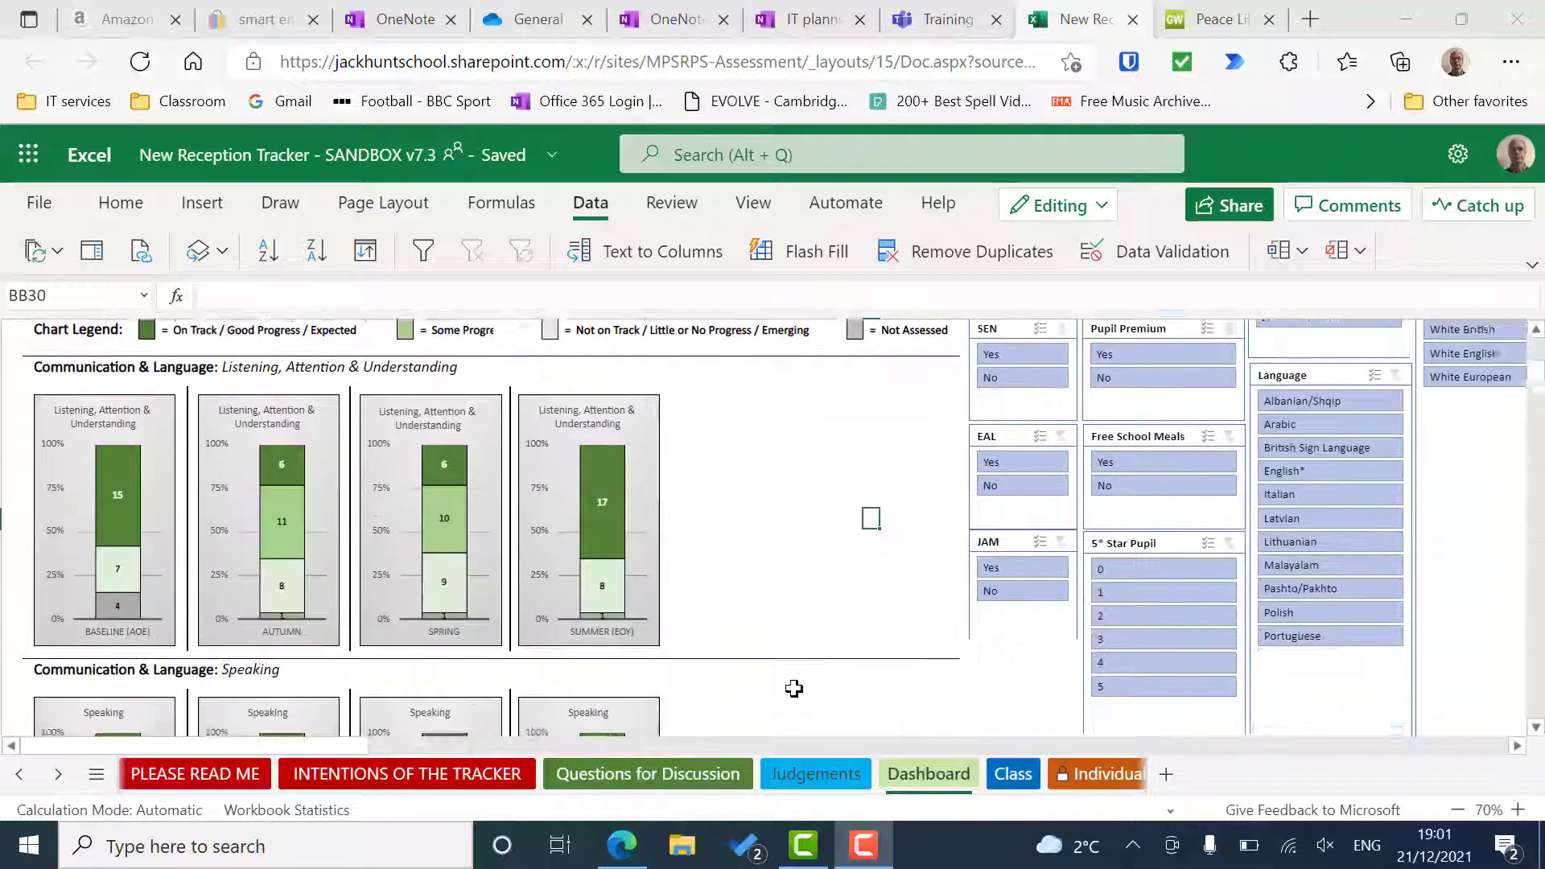
{"action": "scroll", "coordinate": [794, 689], "scroll_direction": "down", "scroll_amount": 3}
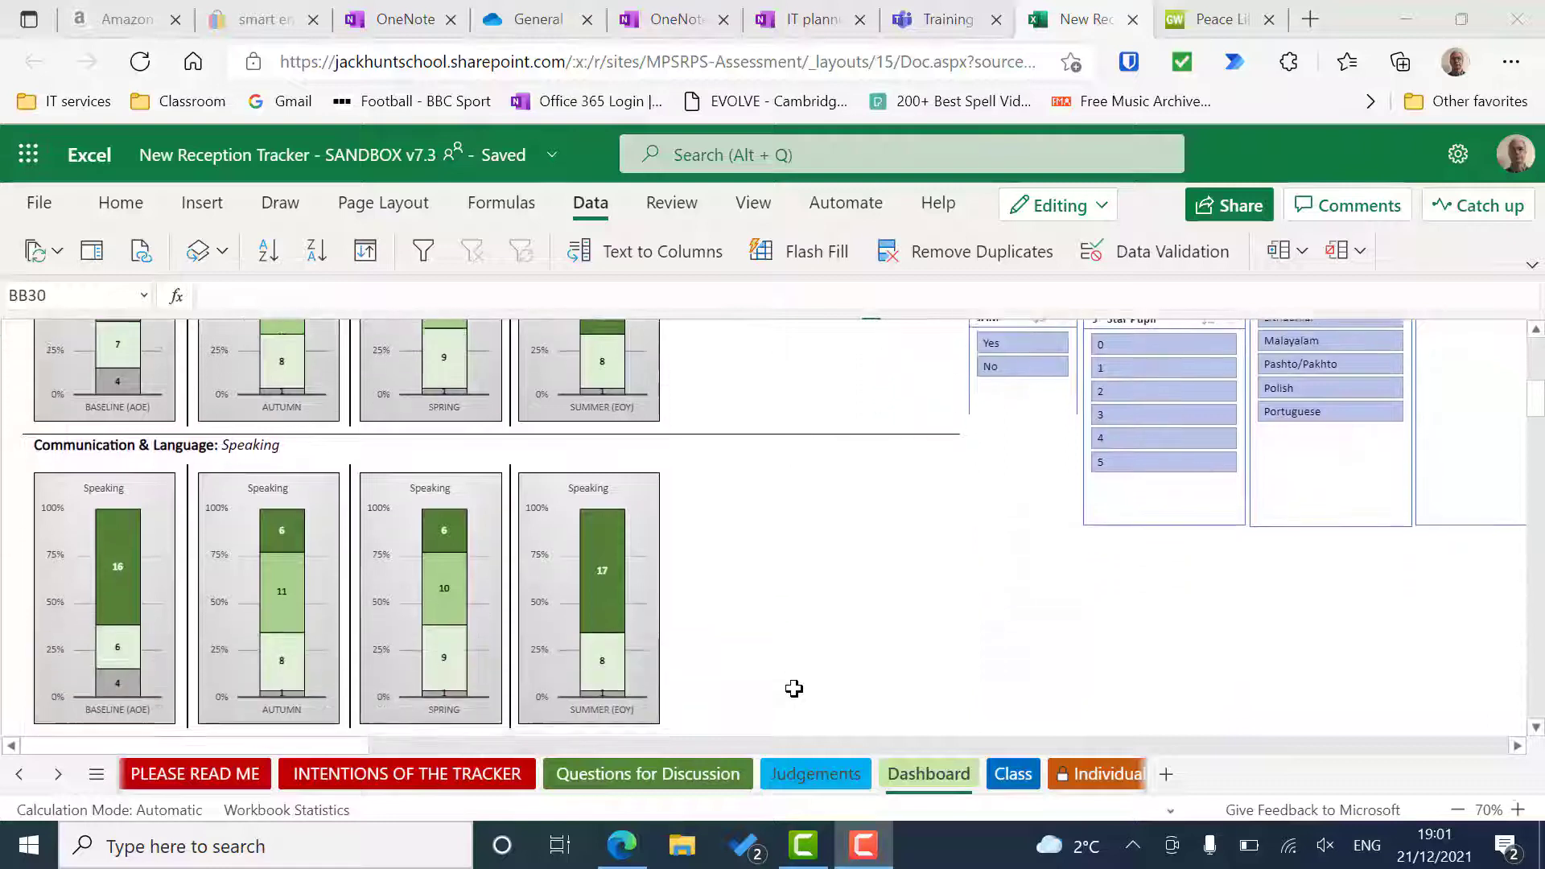
{"action": "scroll", "coordinate": [794, 689], "scroll_direction": "up", "scroll_amount": 10}
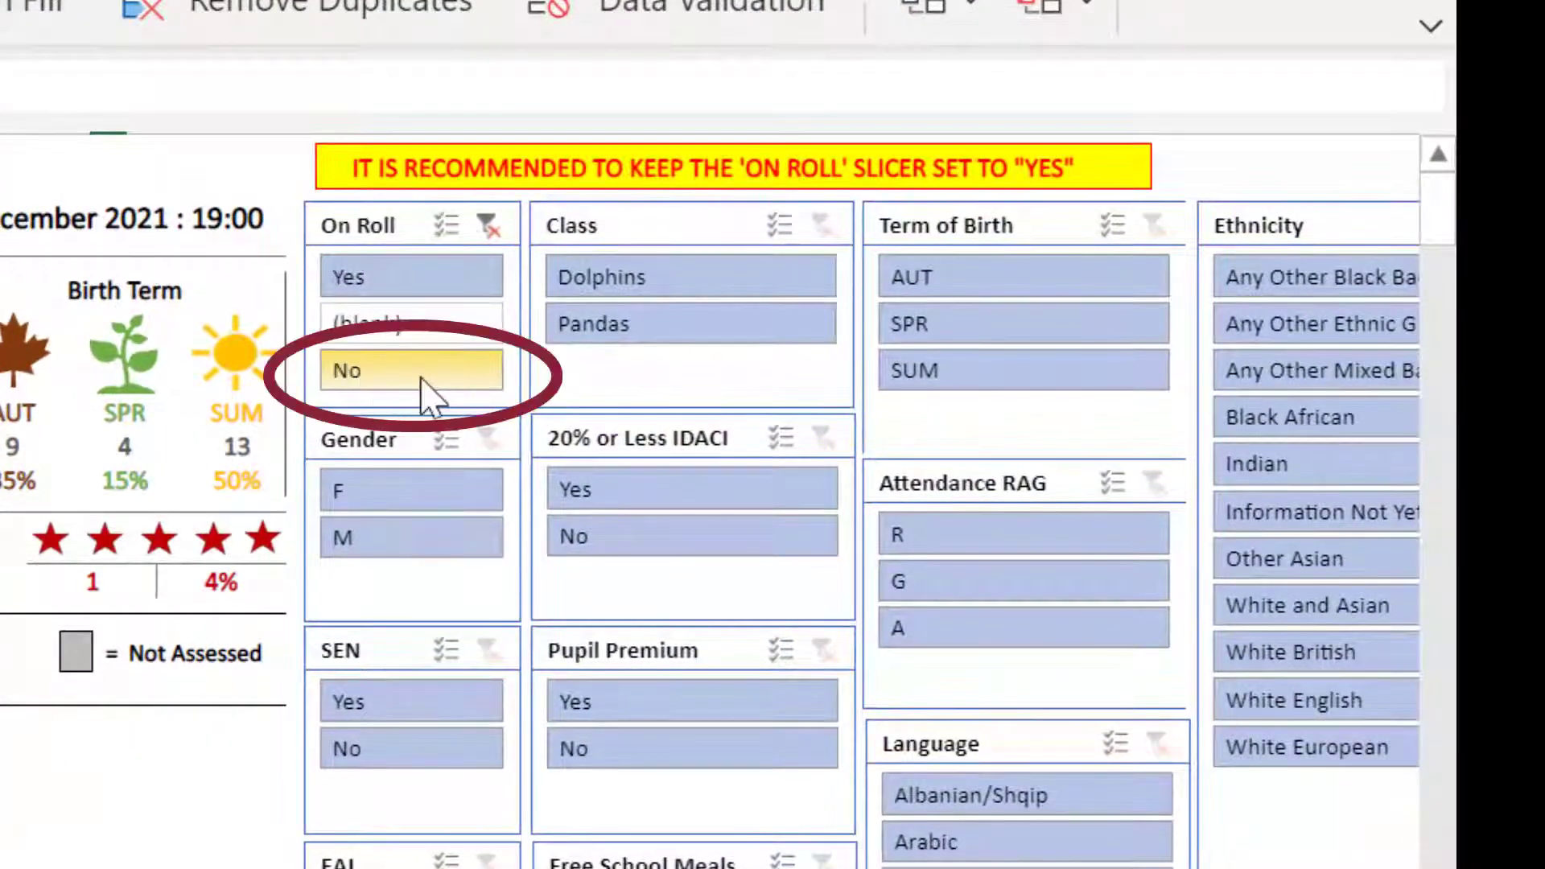
{"action": "left_click", "coordinate": [430, 288]}
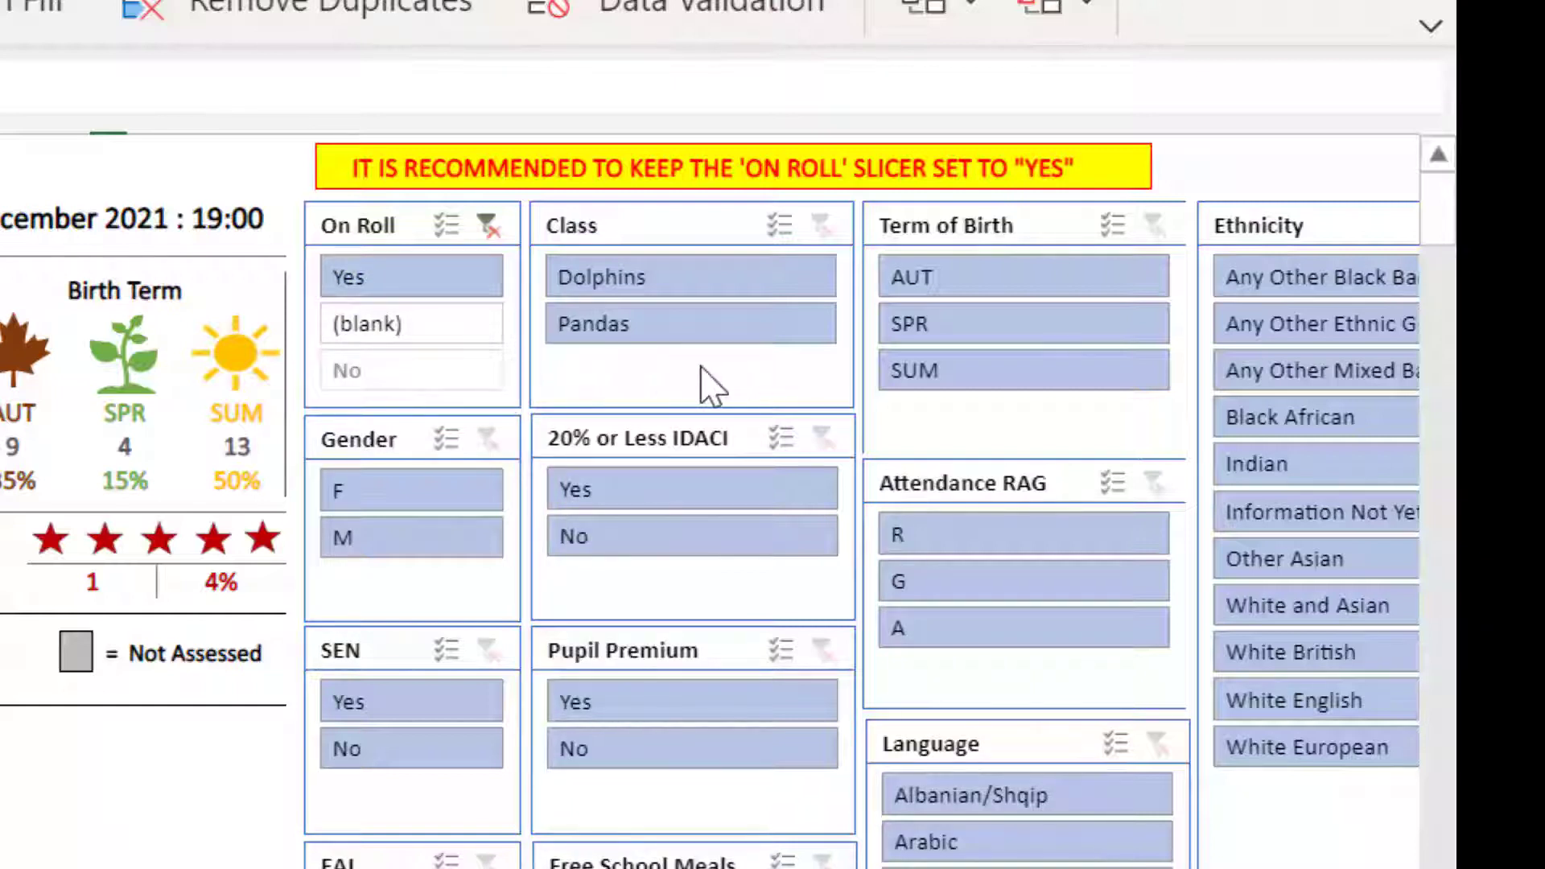
{"action": "left_click", "coordinate": [682, 328]}
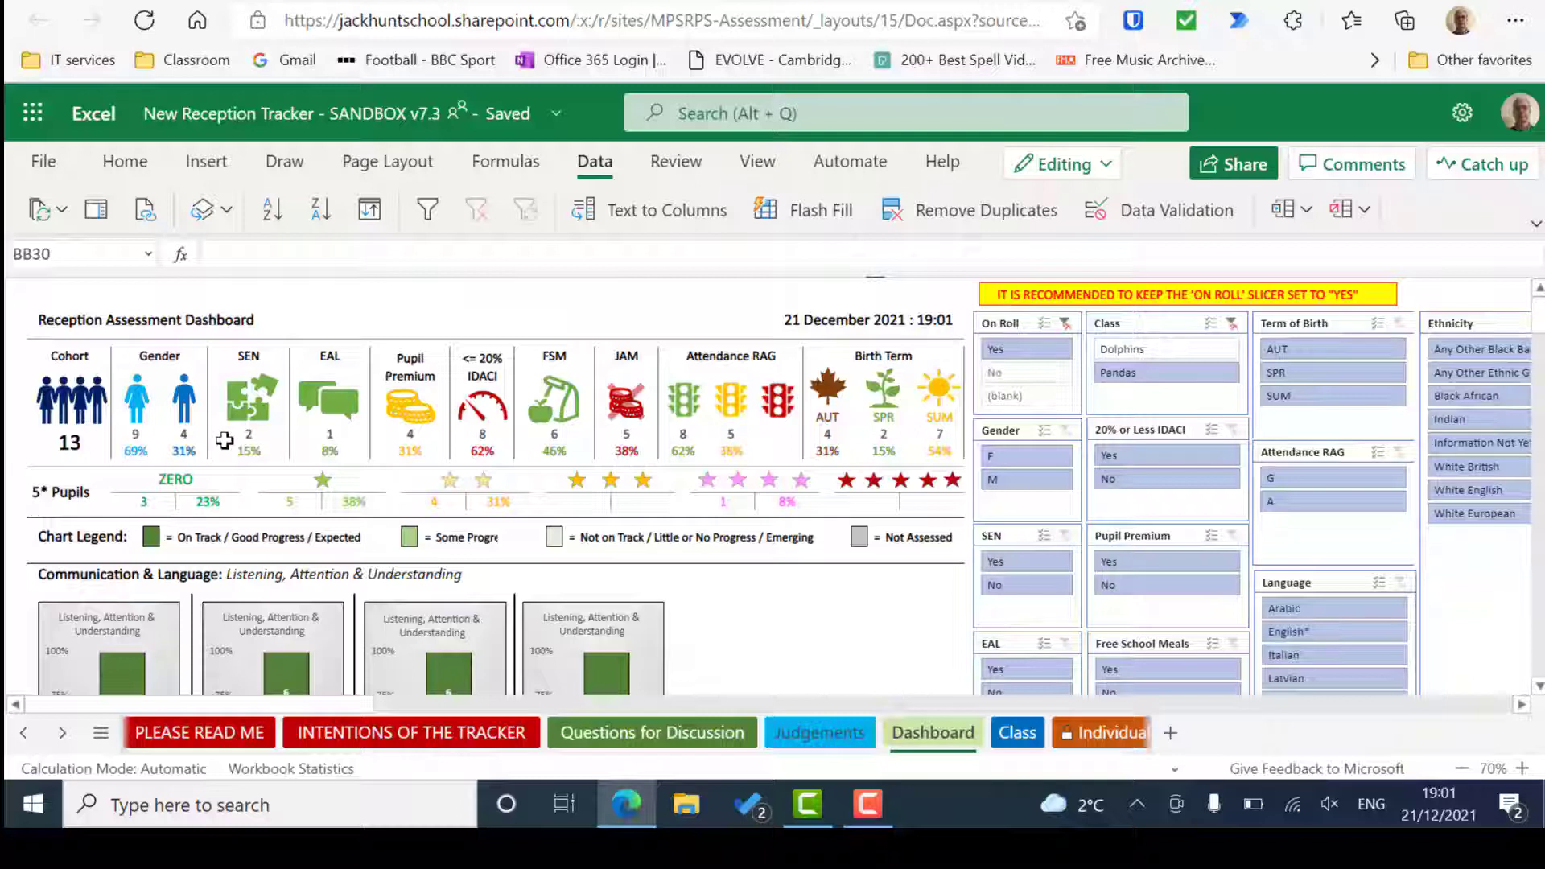
{"action": "left_click", "coordinate": [1142, 353]}
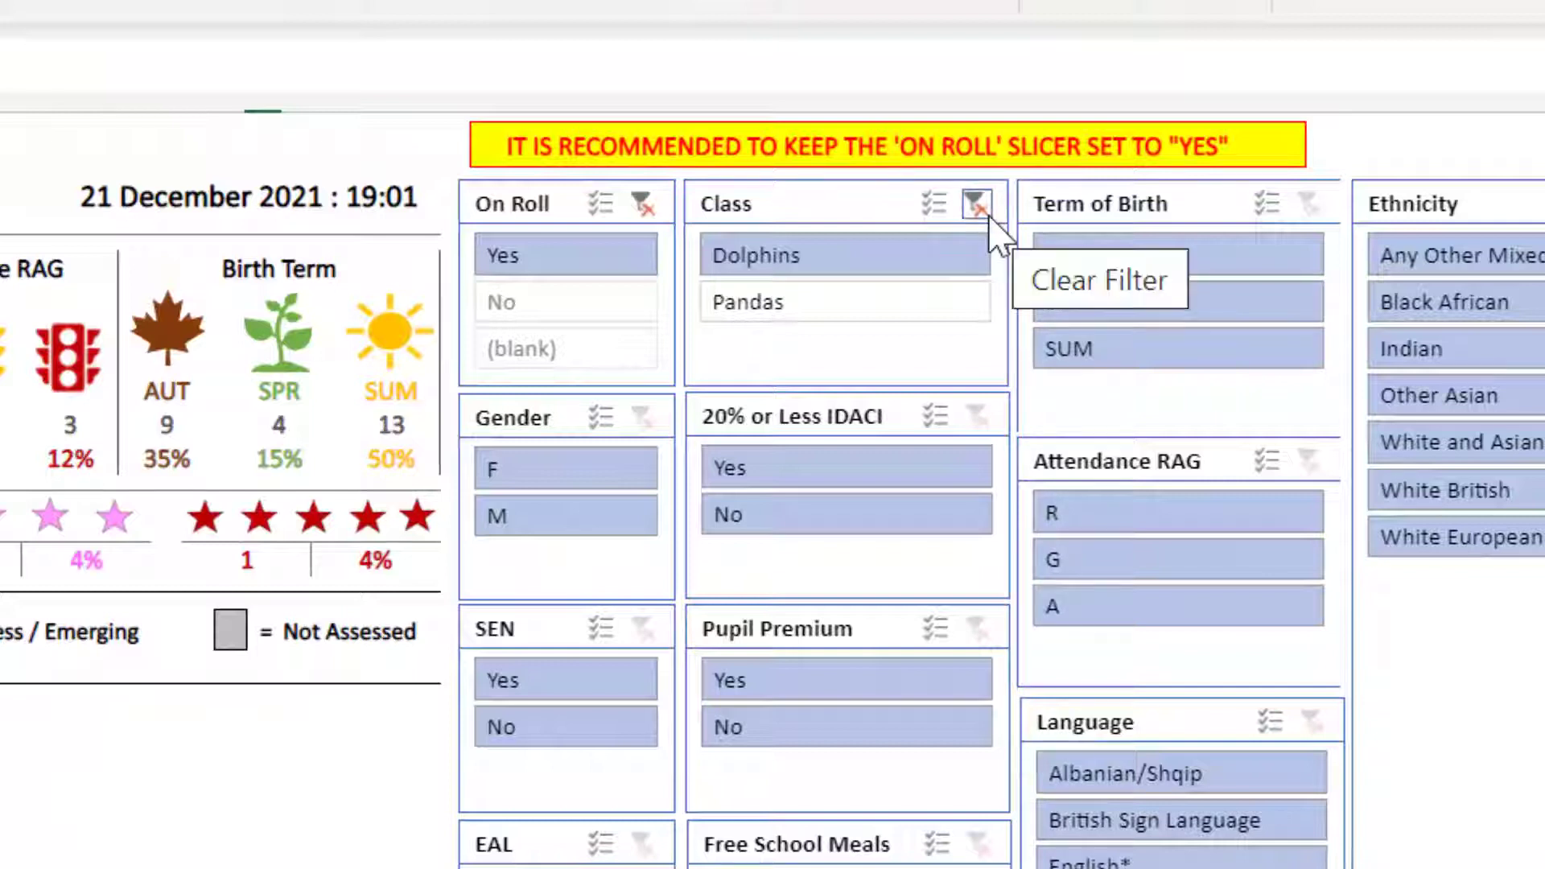
{"action": "left_click", "coordinate": [989, 214]}
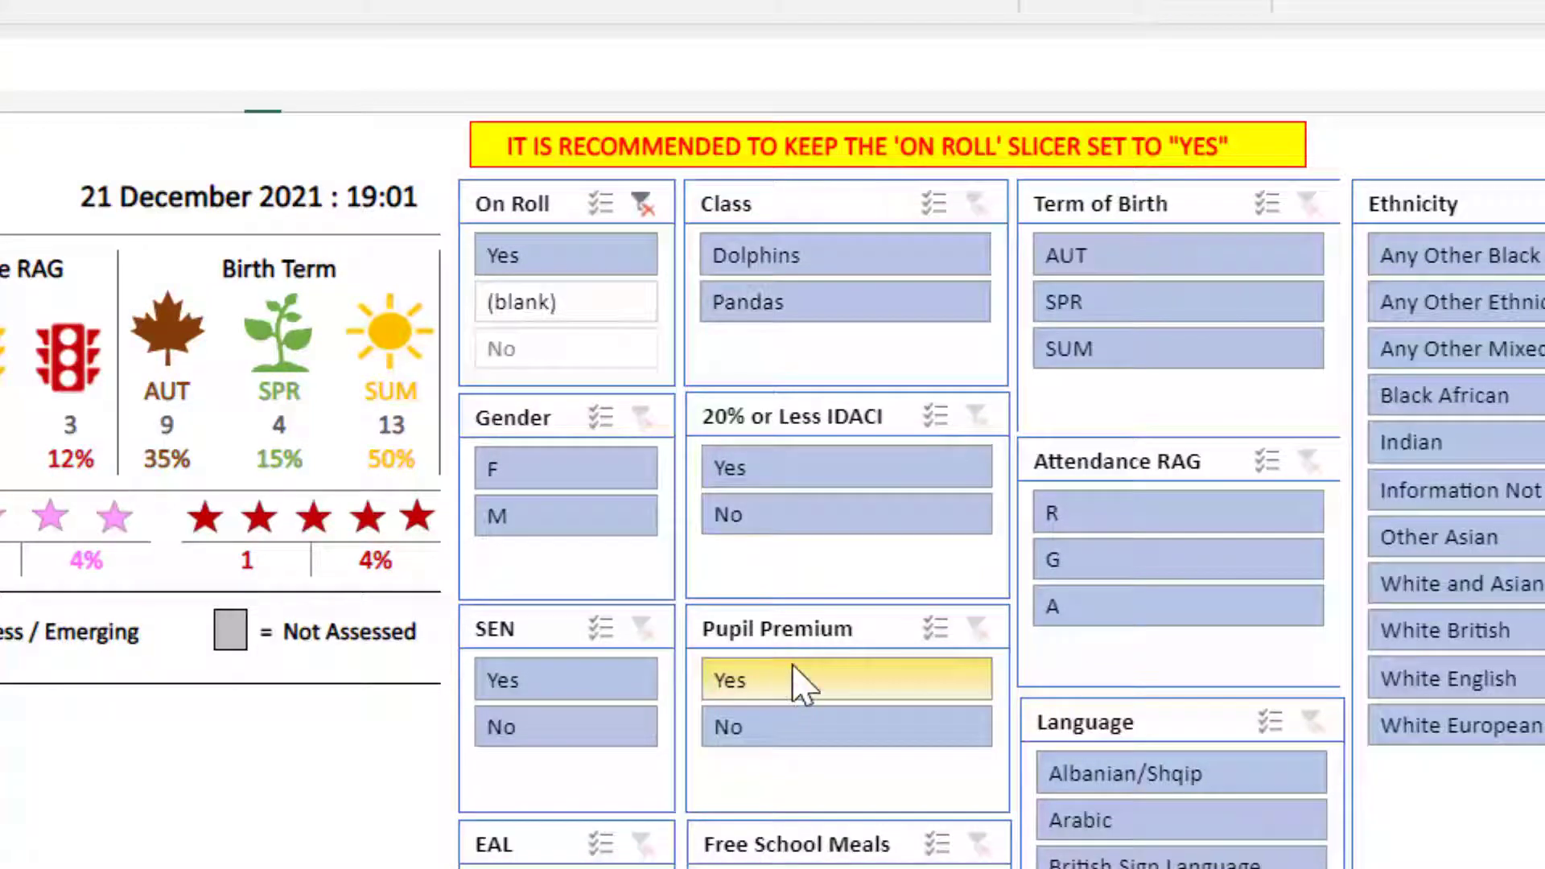
- Filter the Dashboard by gender F and clear the gender filter
{"action": "left_click", "coordinate": [584, 479]}
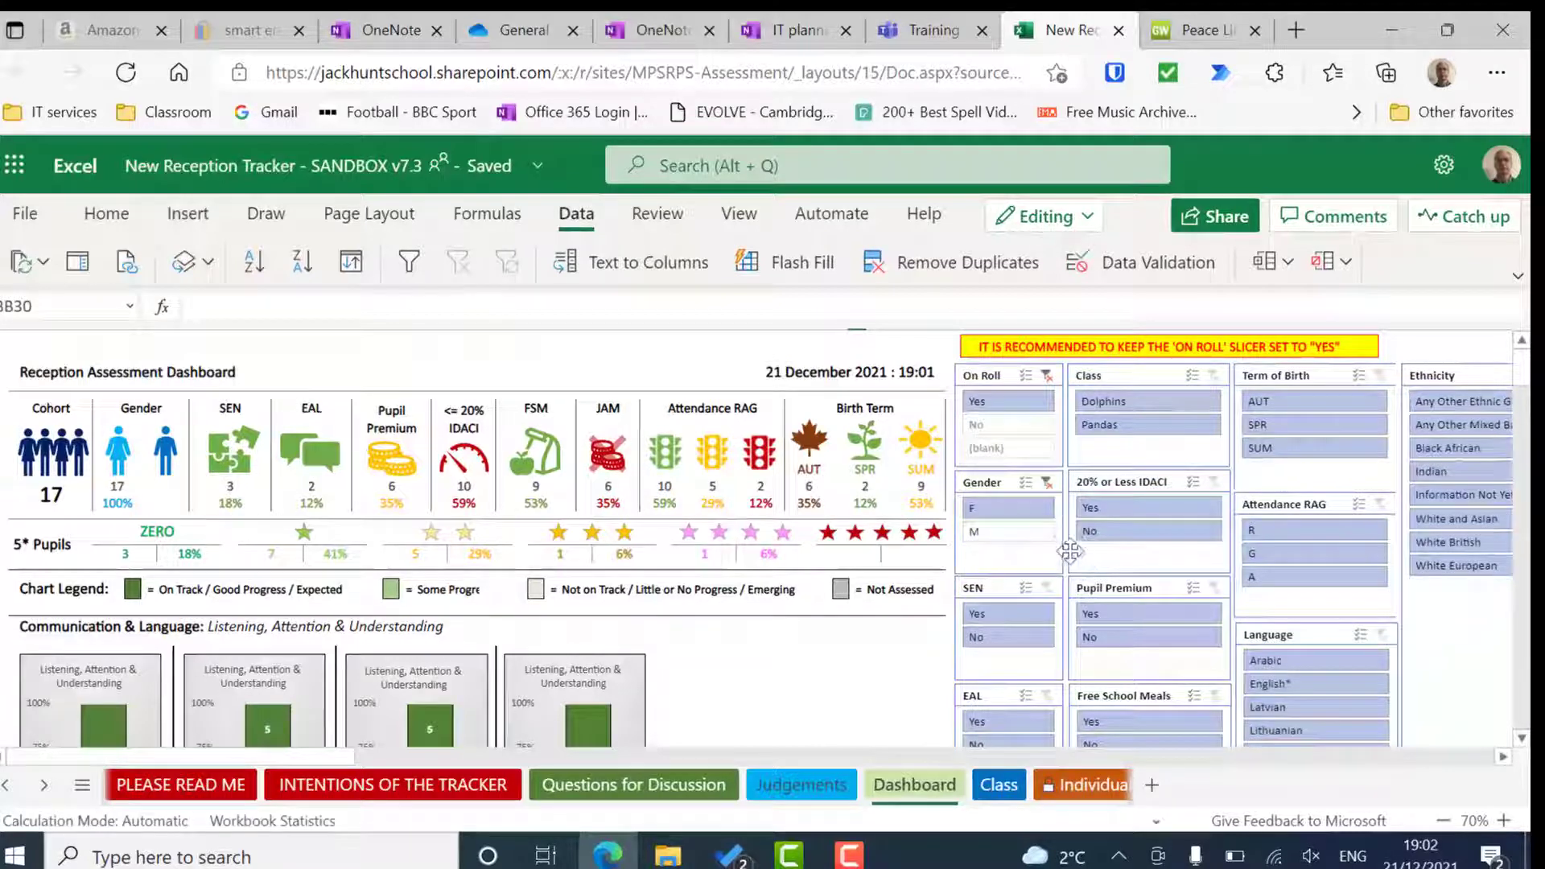
{"action": "left_click", "coordinate": [1047, 482]}
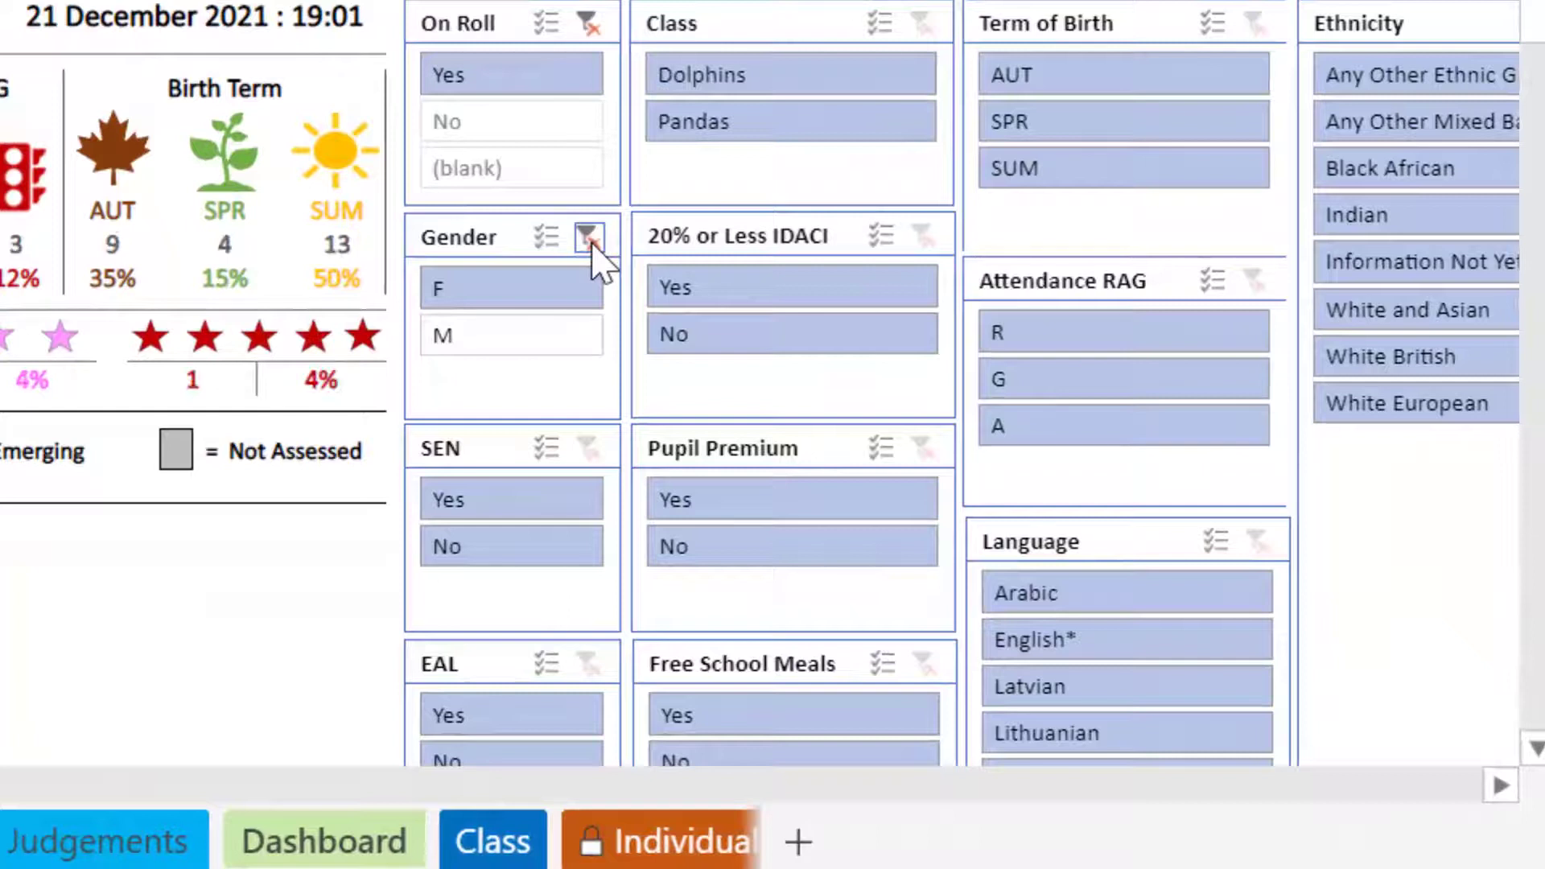
- Filter the Dashboard to pupils whose language is Arabic
{"action": "scroll", "coordinate": [1174, 587], "scroll_direction": "down", "scroll_amount": 3}
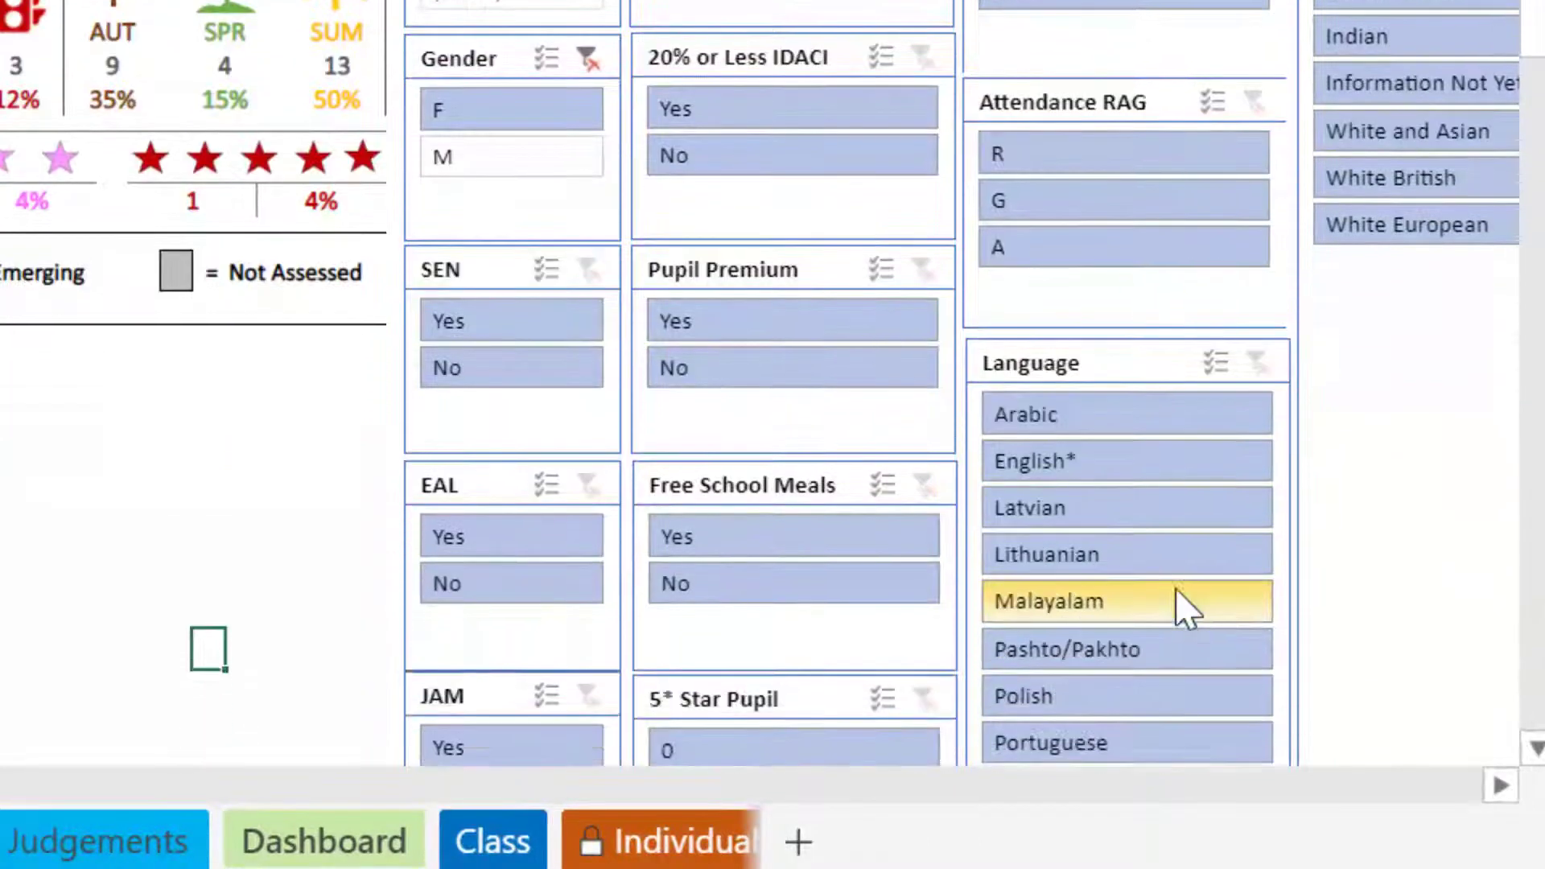
{"action": "scroll", "coordinate": [1175, 587], "scroll_direction": "down", "scroll_amount": 3}
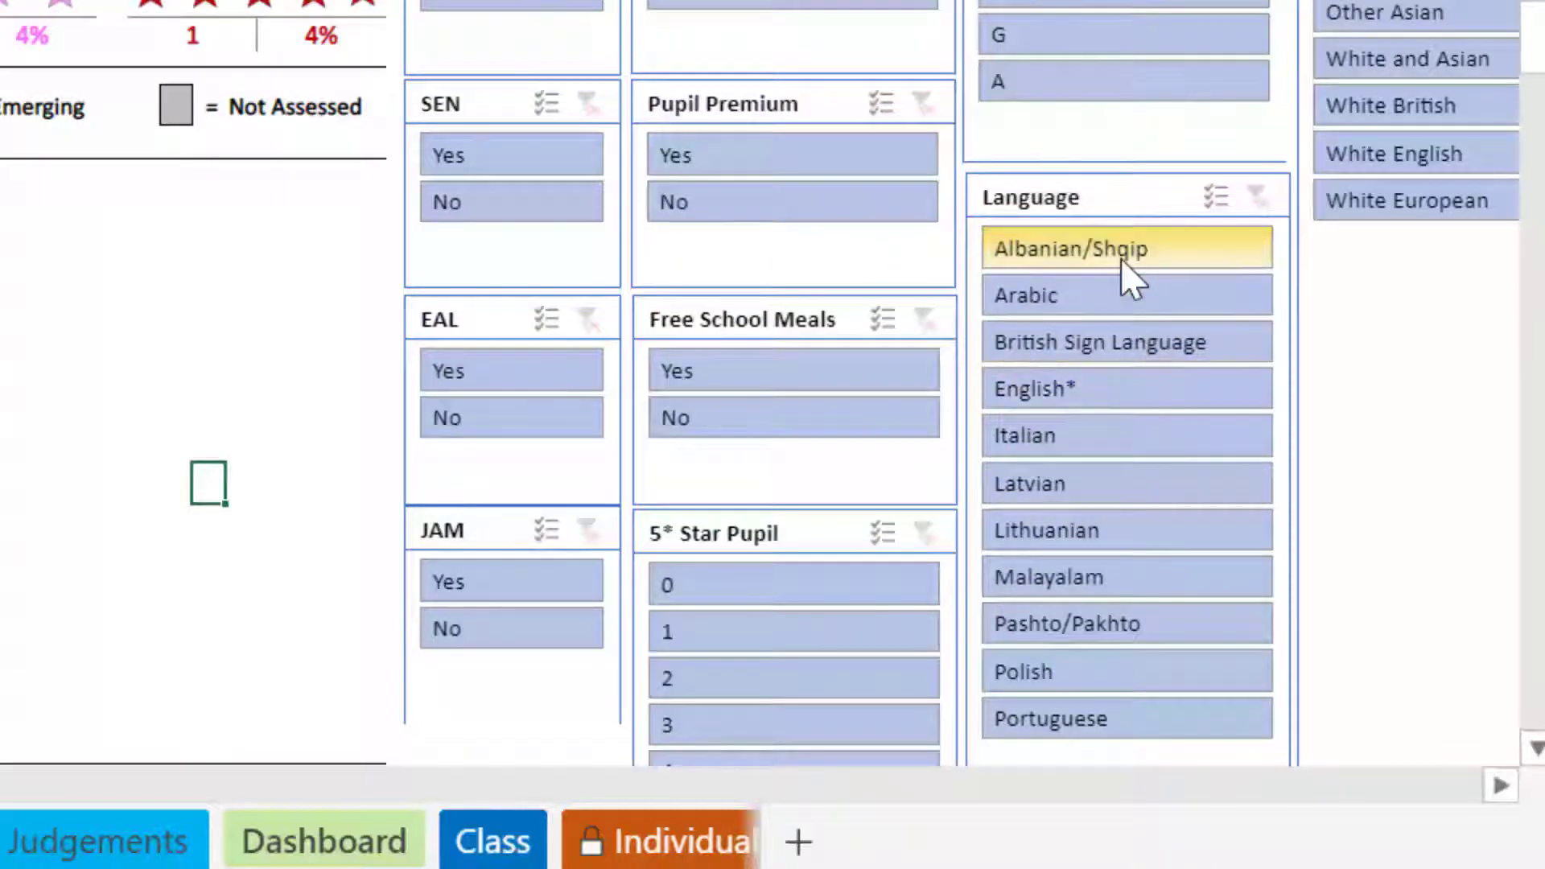
{"action": "left_click", "coordinate": [1088, 315]}
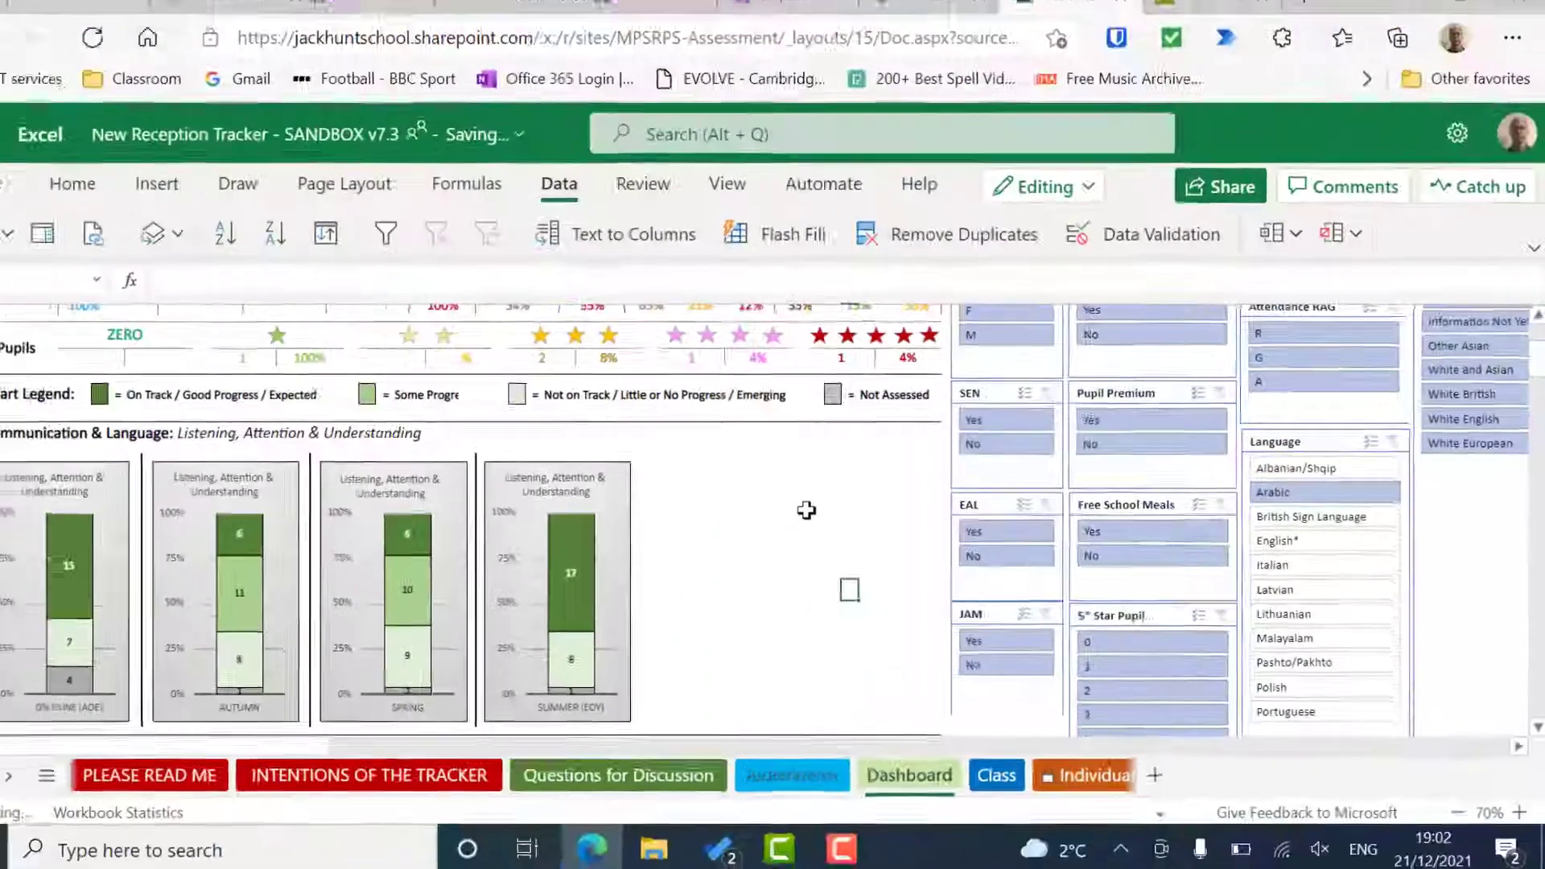
- Allow multiple selections in the Language slicer and add Italian and Pashto/Pakhto alongside Arabic
{"action": "scroll", "coordinate": [806, 509], "scroll_direction": "up", "scroll_amount": 4}
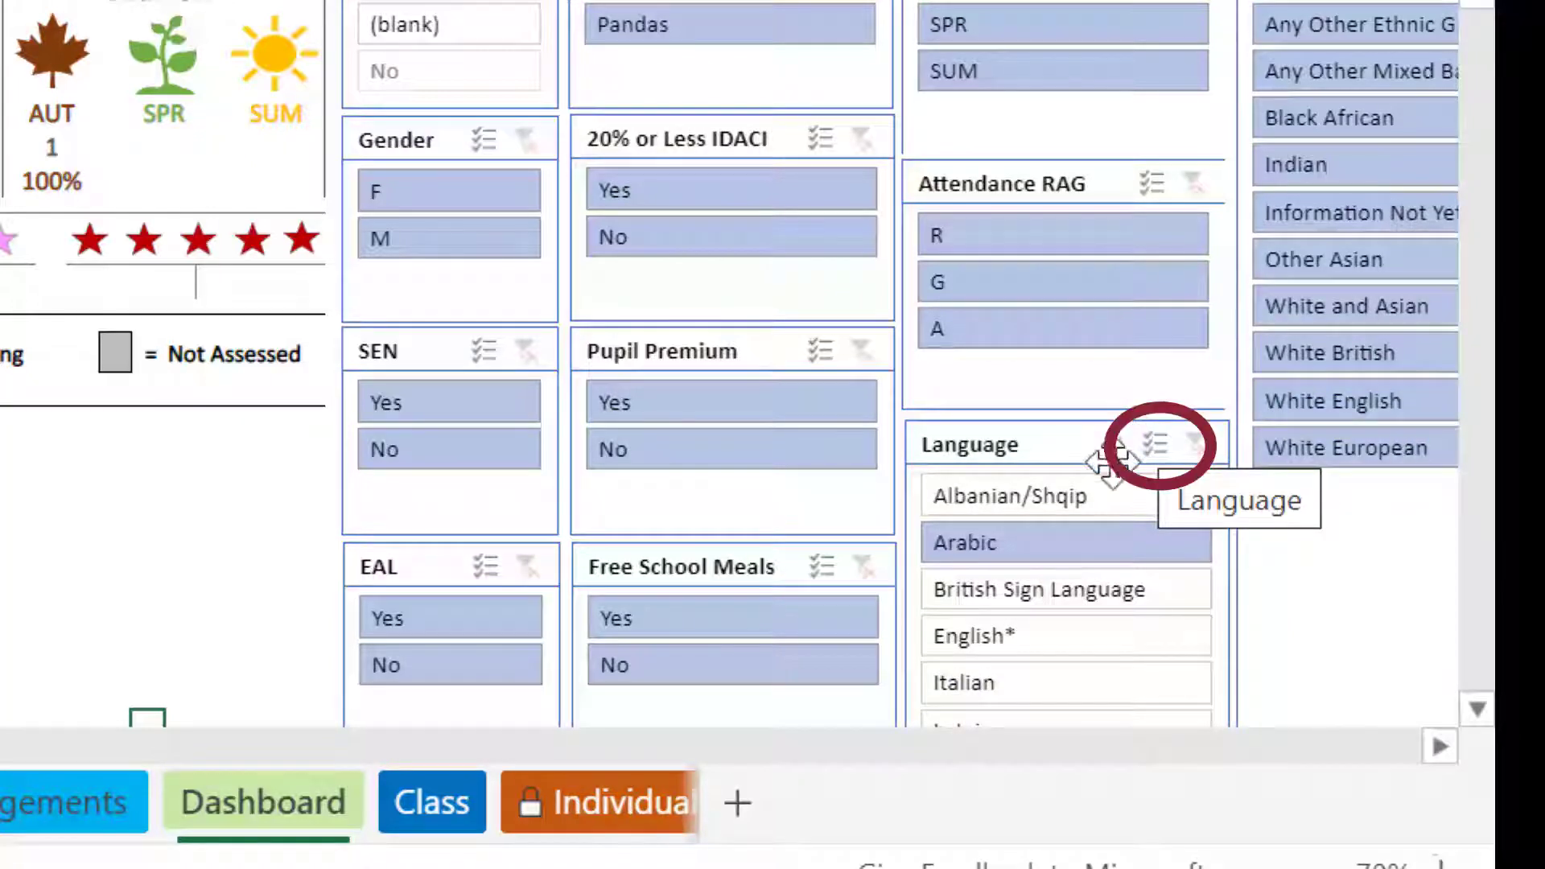
{"action": "left_click", "coordinate": [1156, 444]}
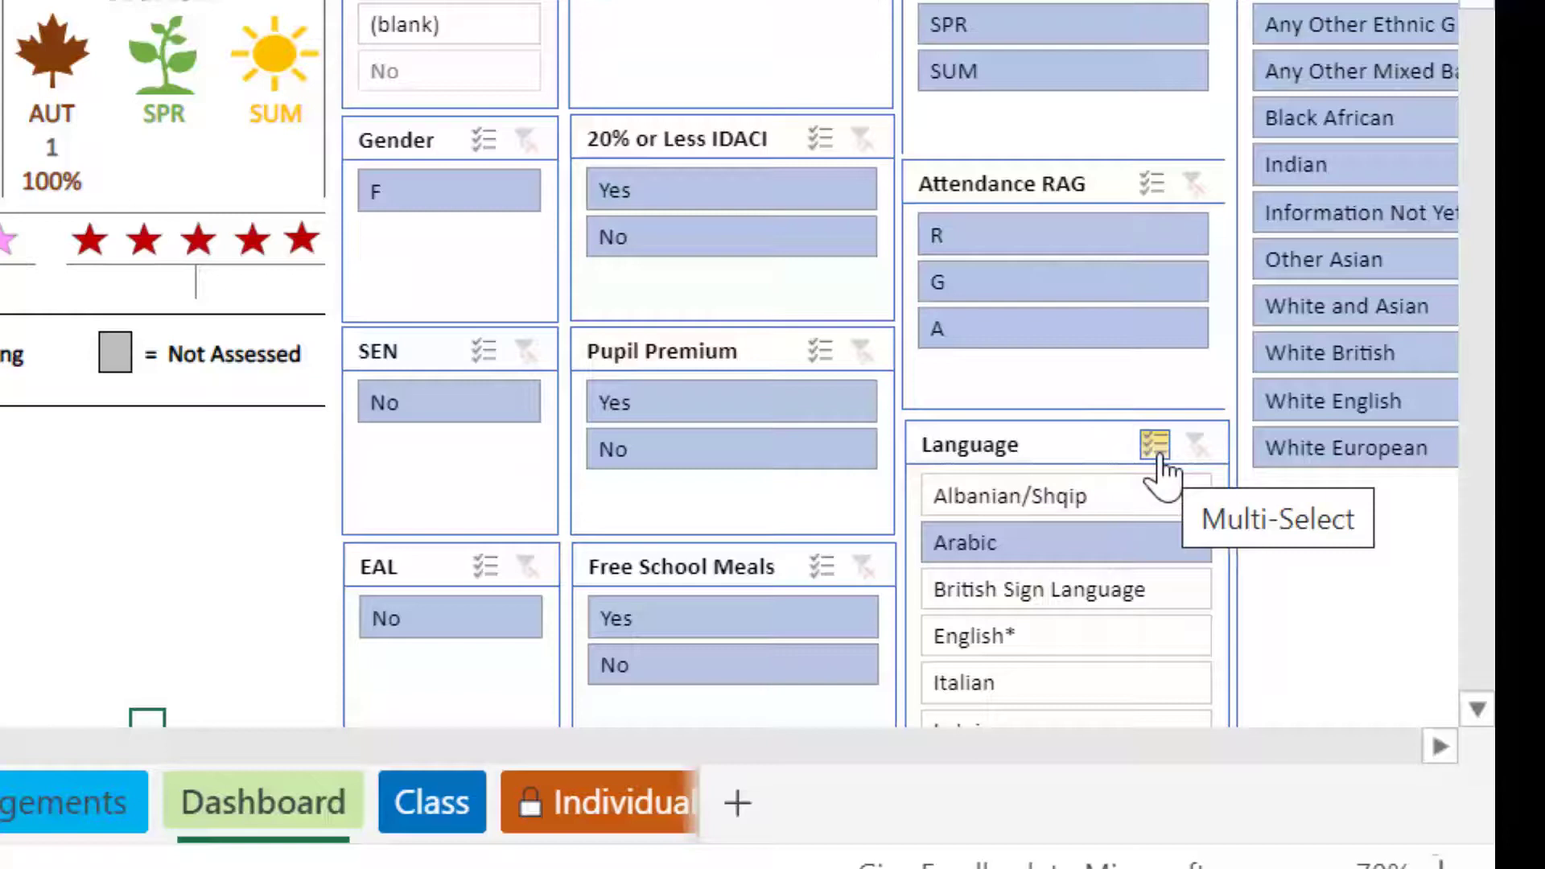
{"action": "left_click", "coordinate": [1135, 505]}
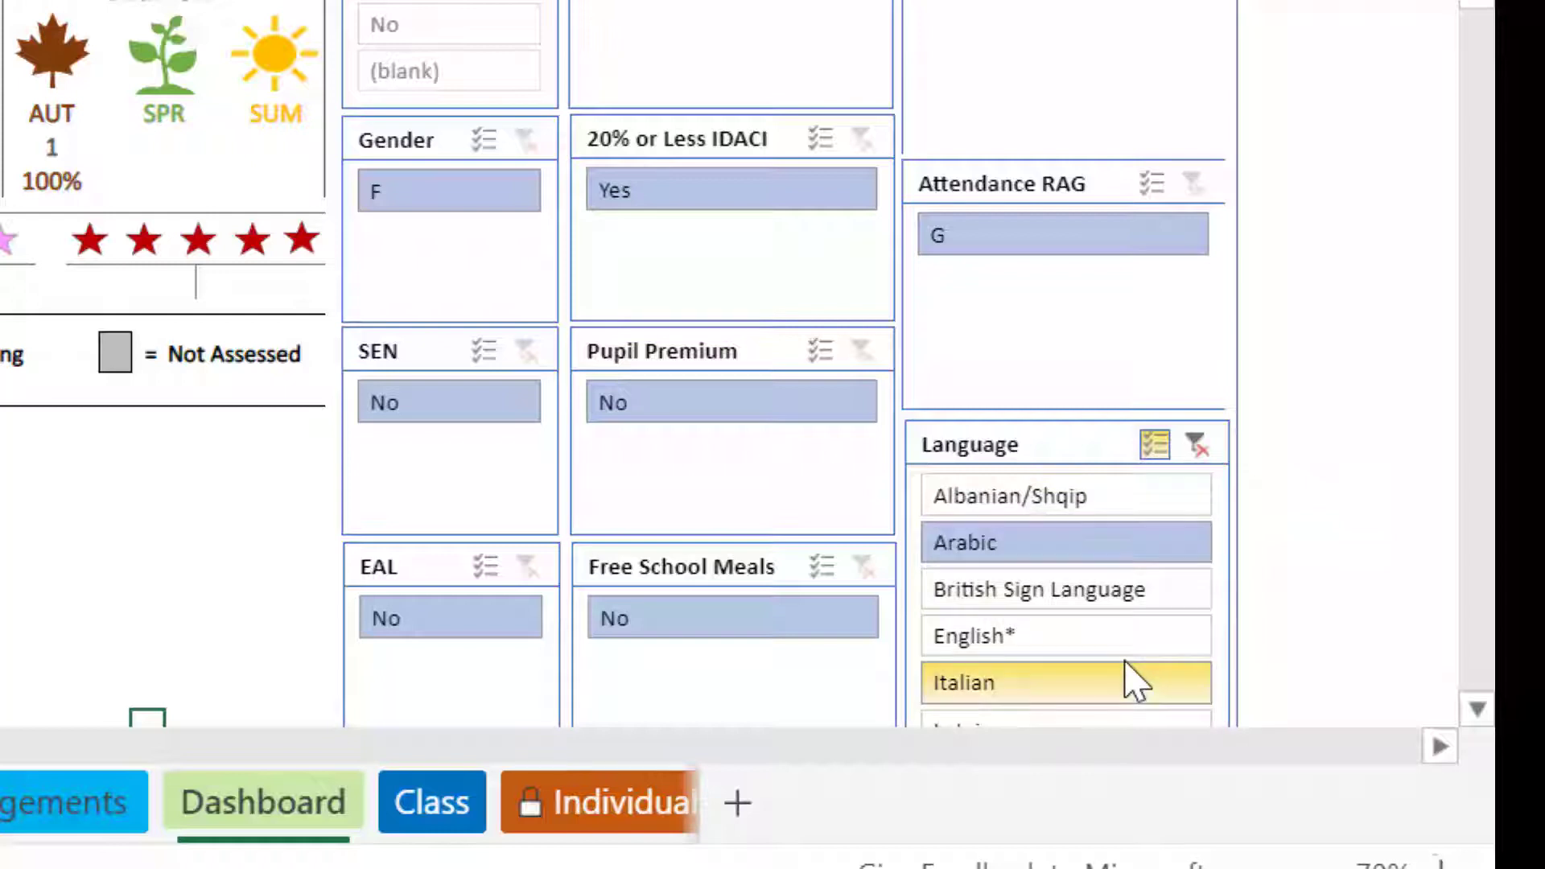
{"action": "left_click", "coordinate": [1133, 681]}
{"action": "scroll", "coordinate": [1131, 679], "scroll_direction": "down", "scroll_amount": 2}
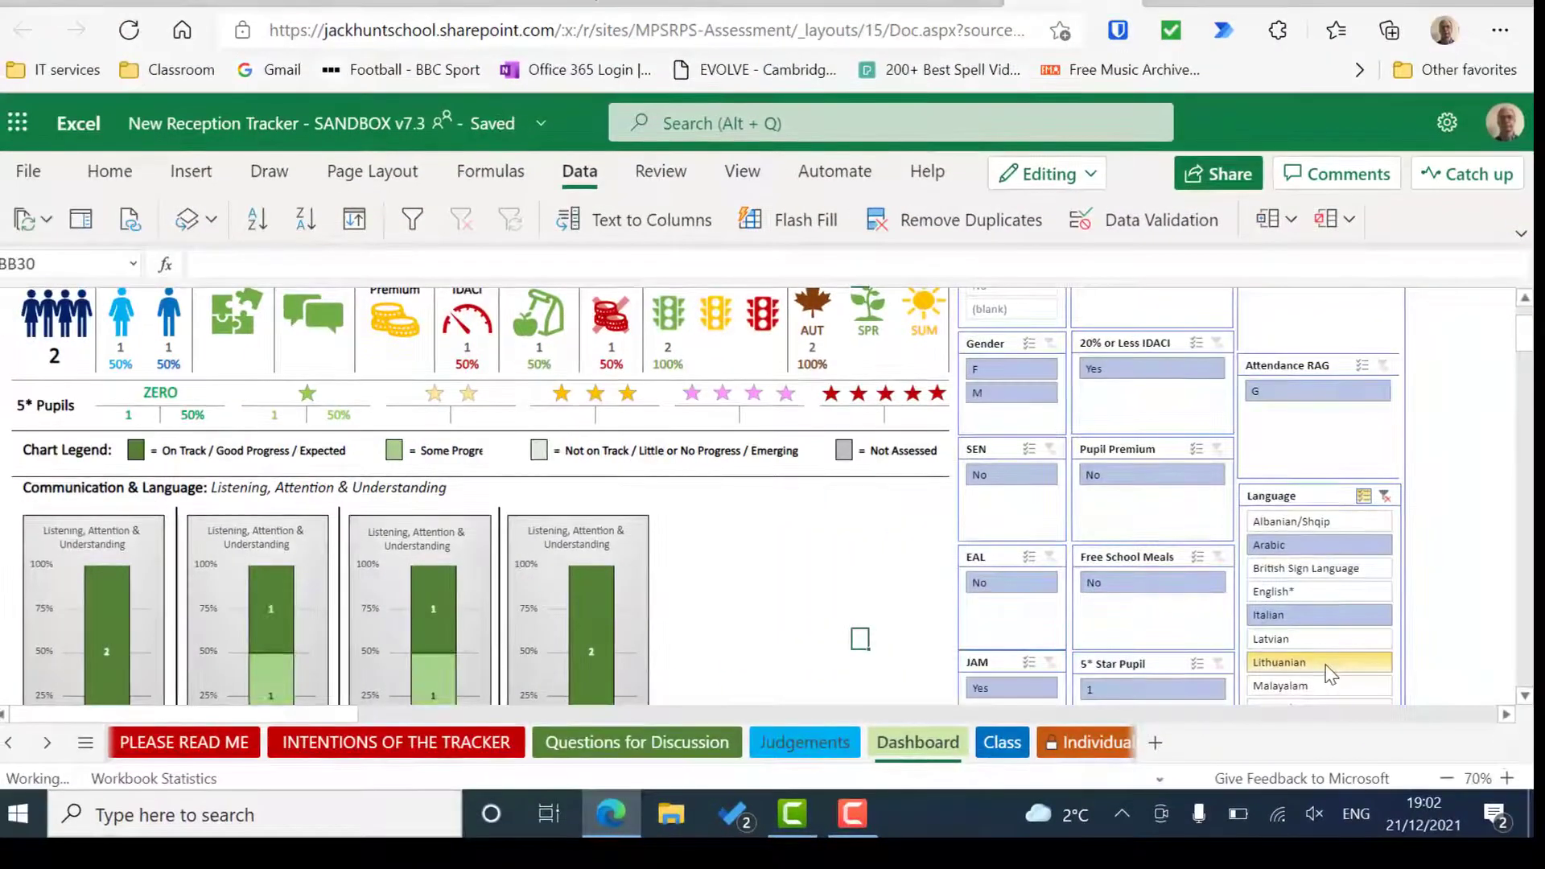
{"action": "scroll", "coordinate": [1329, 674], "scroll_direction": "down", "scroll_amount": 1}
{"action": "scroll", "coordinate": [1329, 675], "scroll_direction": "down", "scroll_amount": 1}
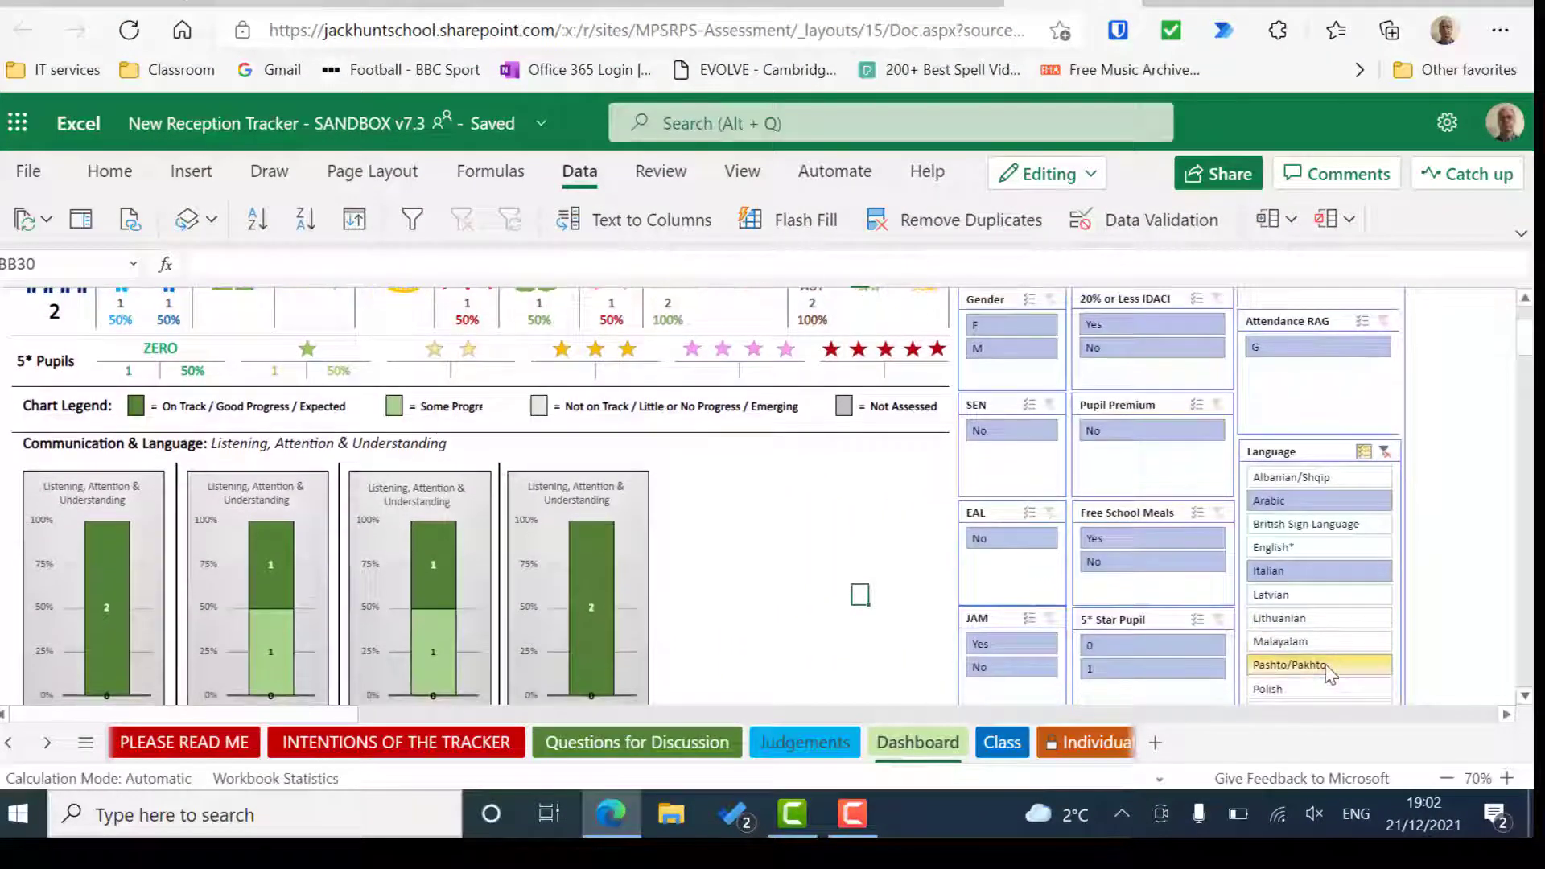
{"action": "left_click", "coordinate": [1326, 665]}
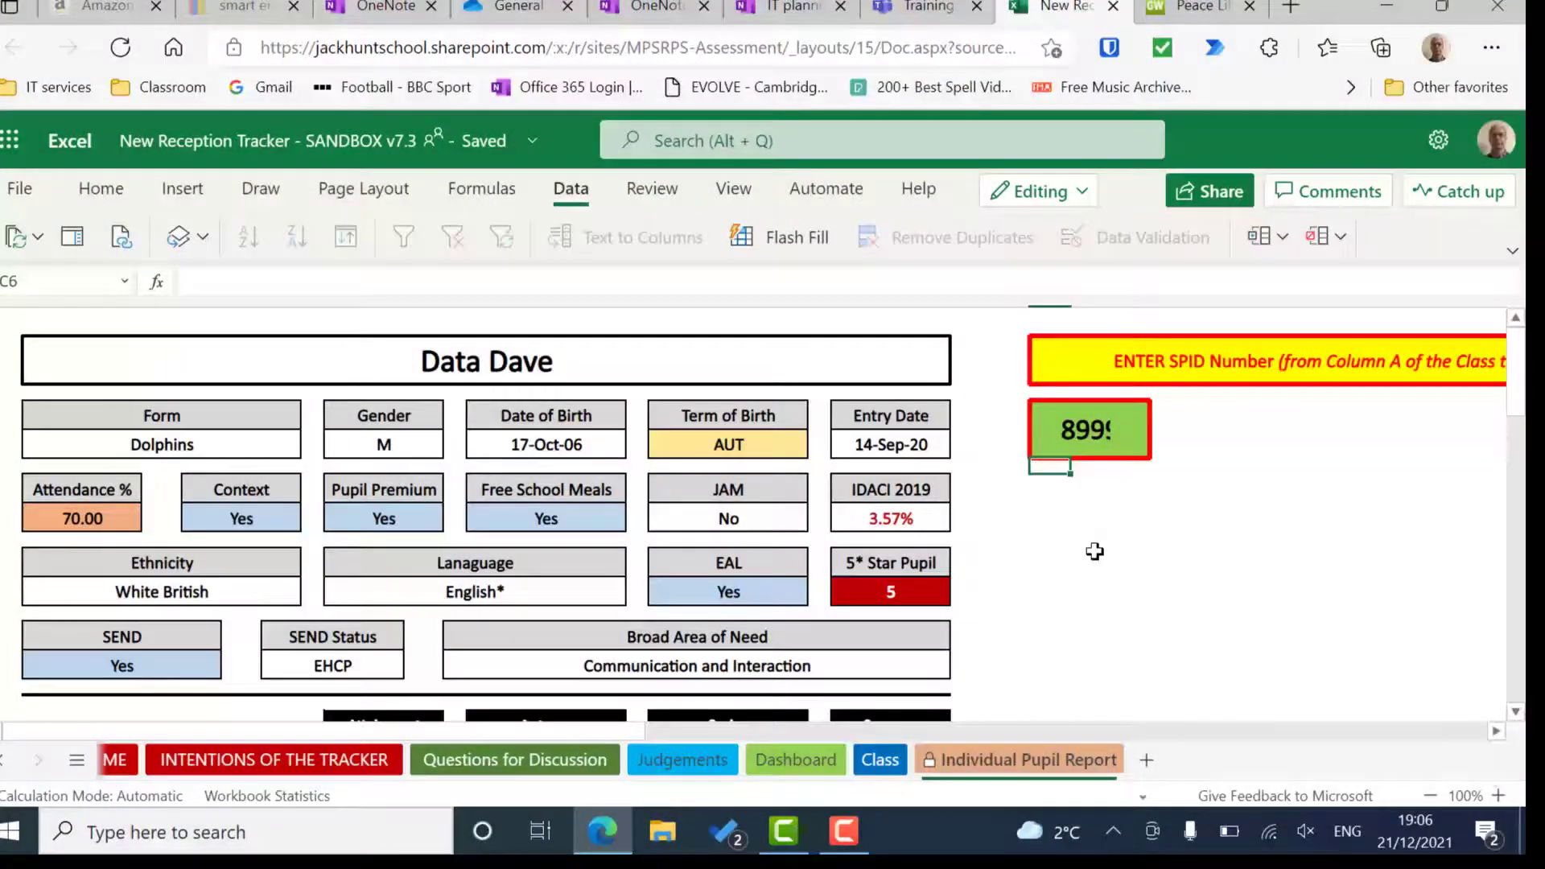
- Reduce the Individual Pupil Report sheet's zoom to 70% and look through the pupil's assessment sections
{"action": "left_click", "coordinate": [1428, 794]}
{"action": "left_click", "coordinate": [1428, 794]}
{"action": "left_click", "coordinate": [1427, 794]}
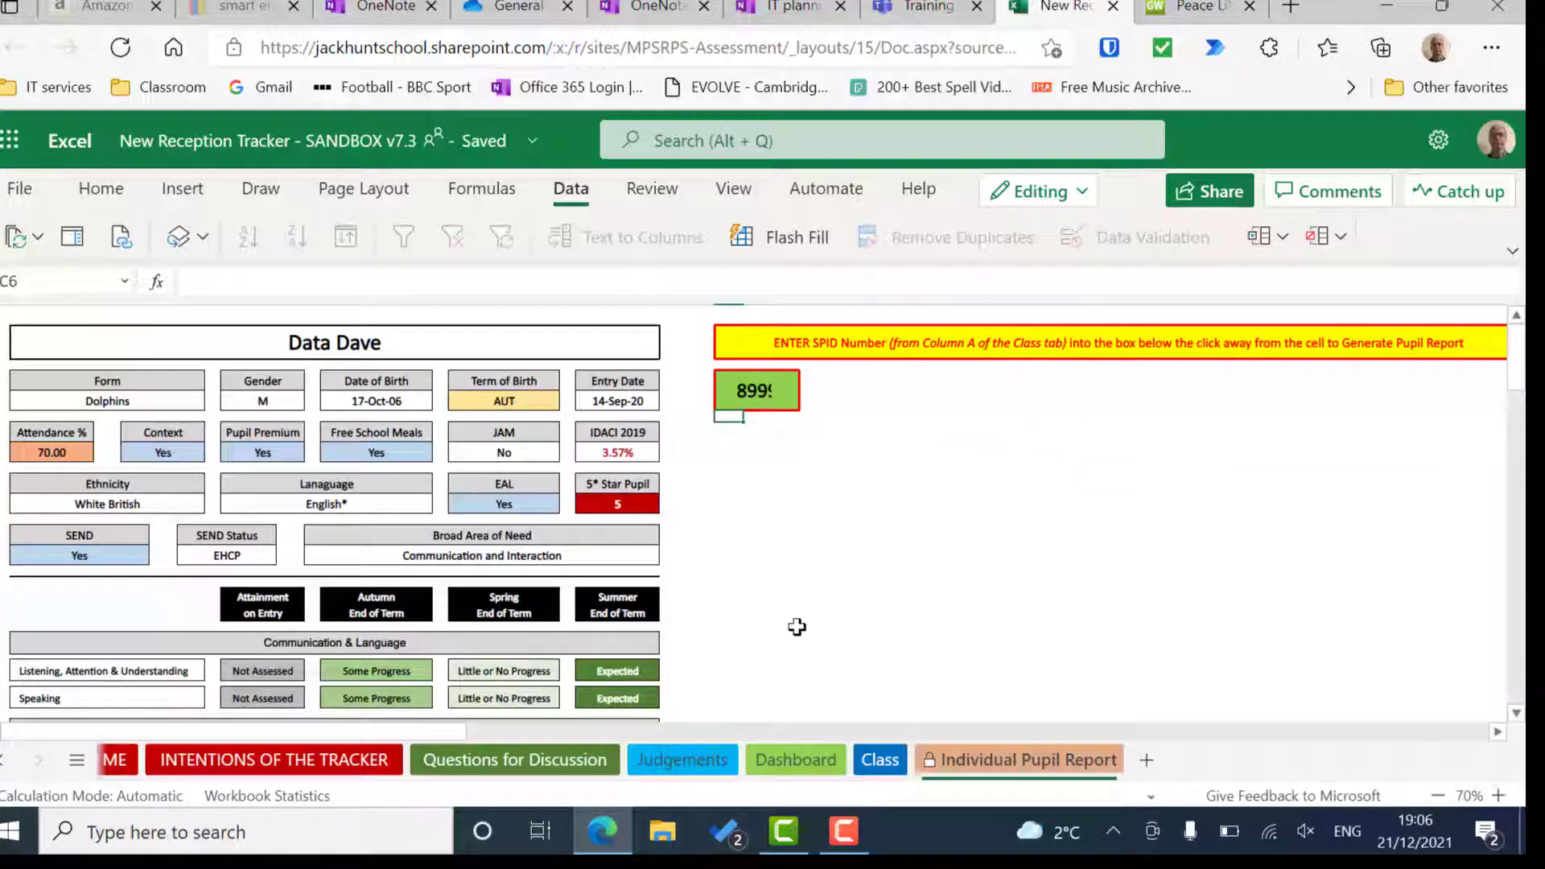
{"action": "scroll", "coordinate": [796, 627], "scroll_direction": "down", "scroll_amount": 5}
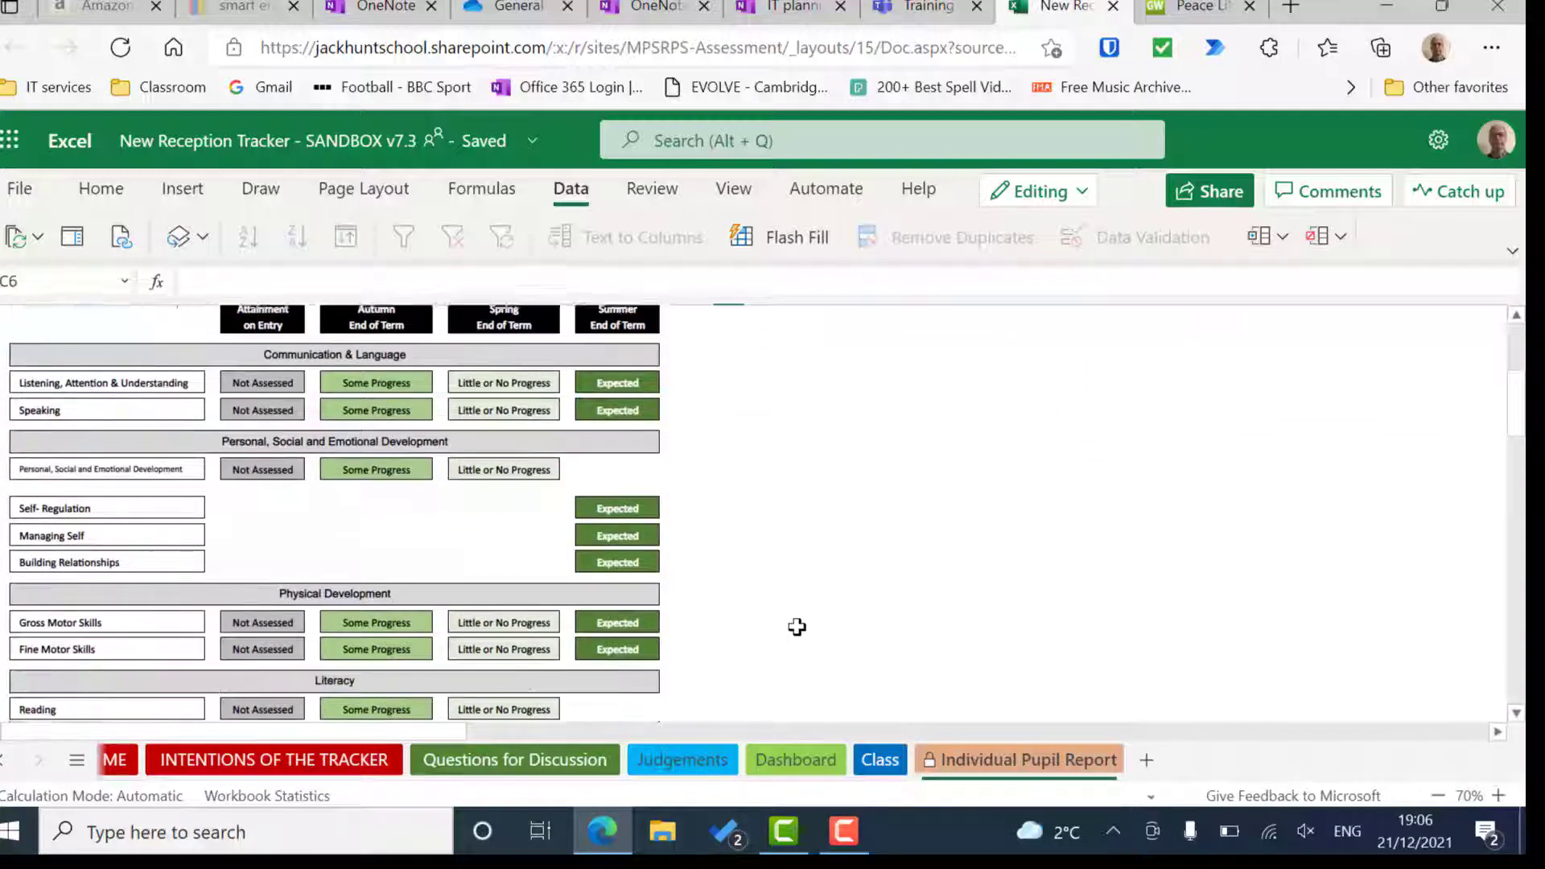
{"action": "scroll", "coordinate": [796, 627], "scroll_direction": "down", "scroll_amount": 2}
{"action": "scroll", "coordinate": [796, 627], "scroll_direction": "up", "scroll_amount": 3}
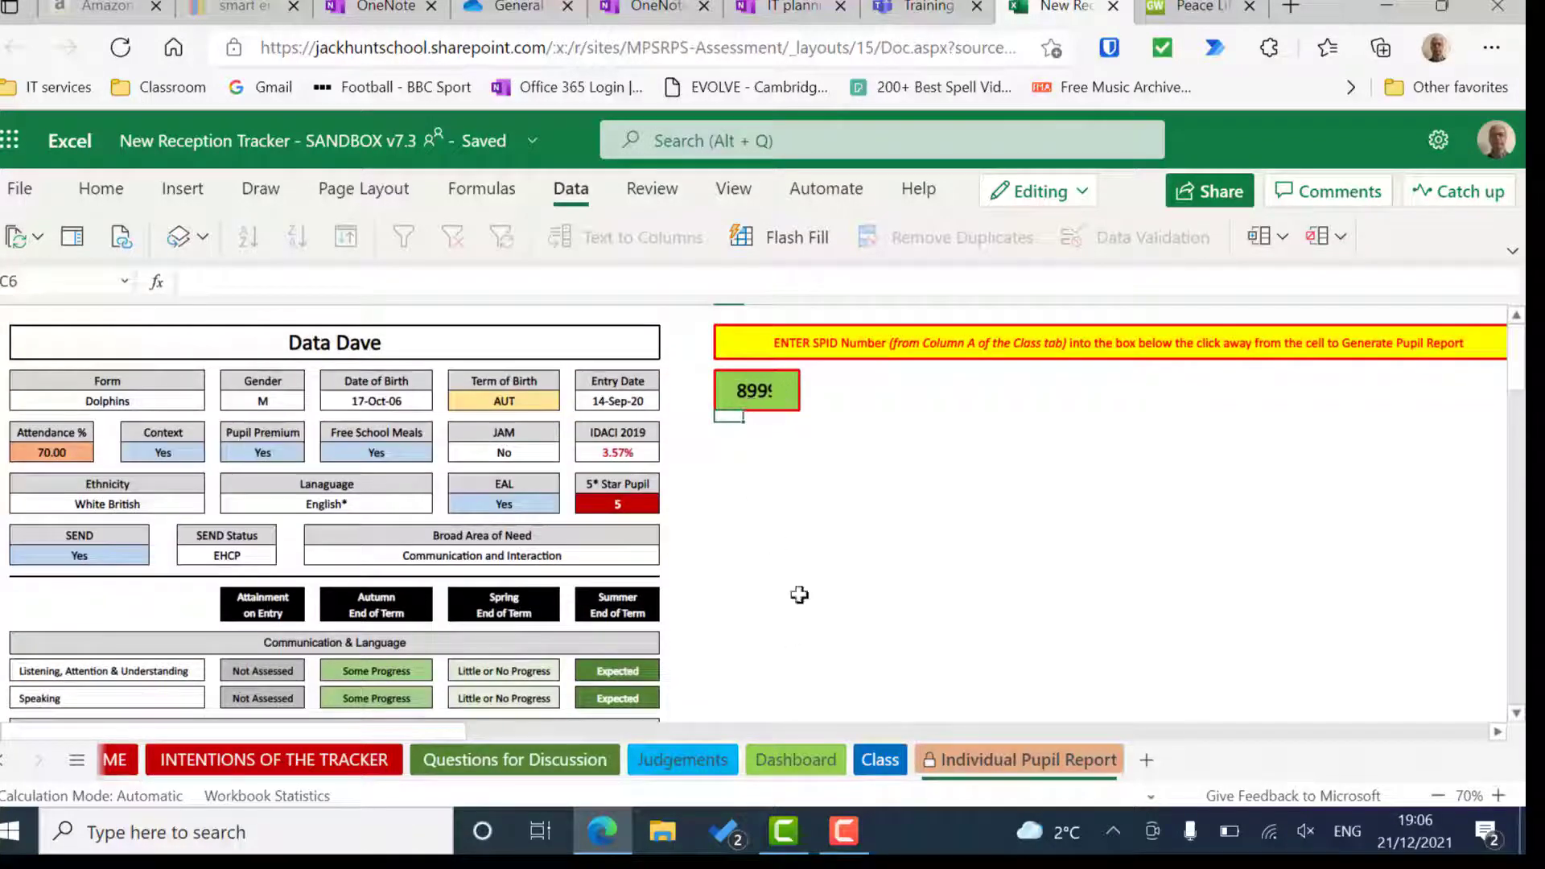
- Look up the row 6 pupil's SPID number on the Class sheet and enter it on the Individual Pupil Report sheet to generate their report
{"action": "left_click", "coordinate": [880, 764]}
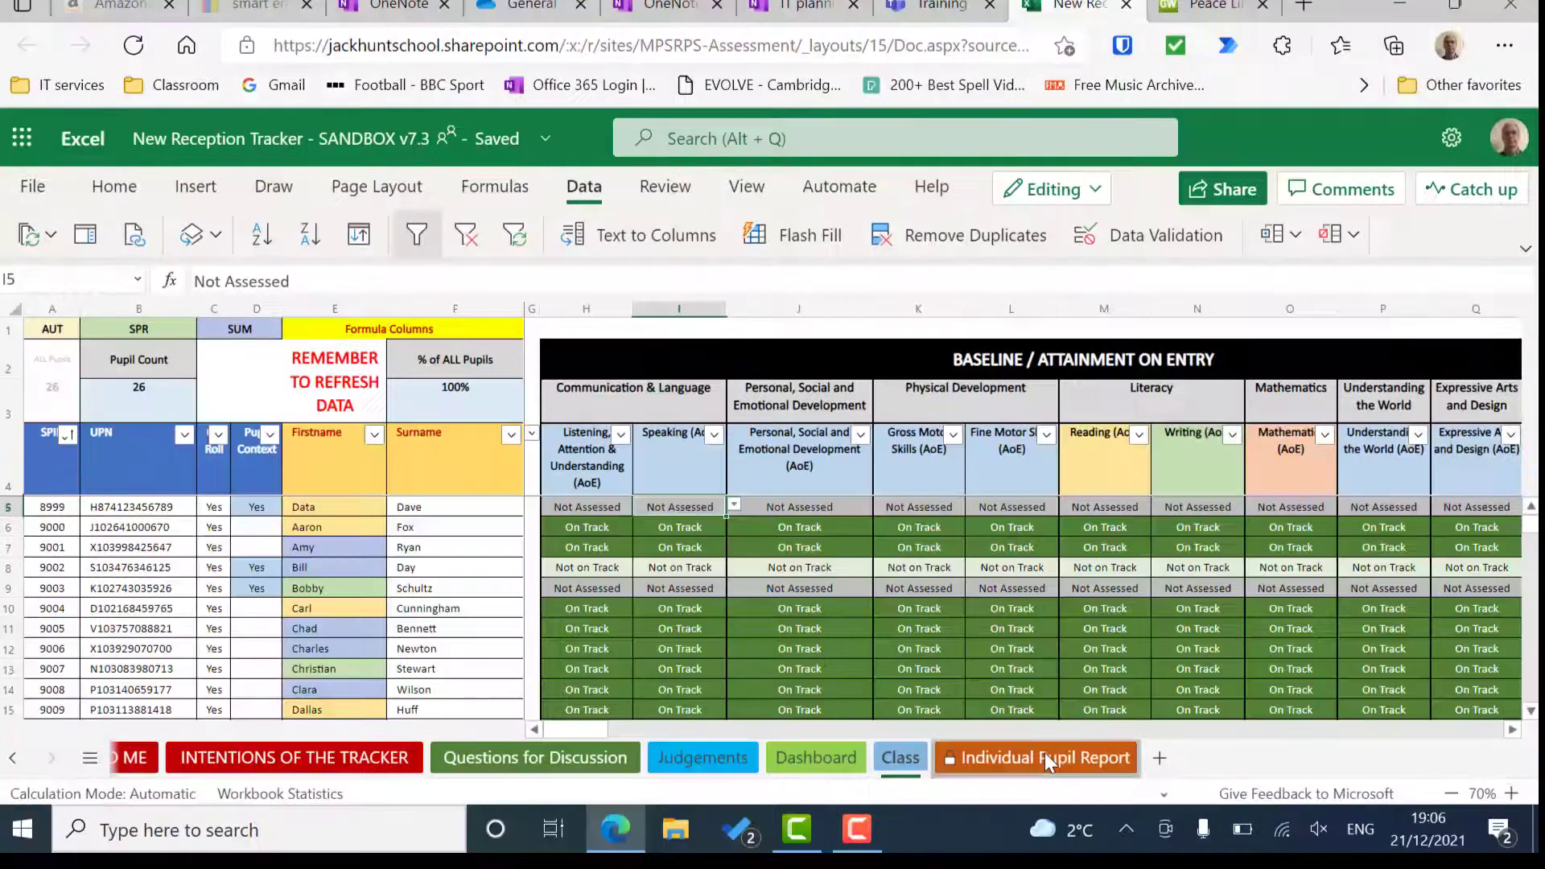
{"action": "left_click", "coordinate": [1074, 771]}
{"action": "left_click", "coordinate": [757, 353]}
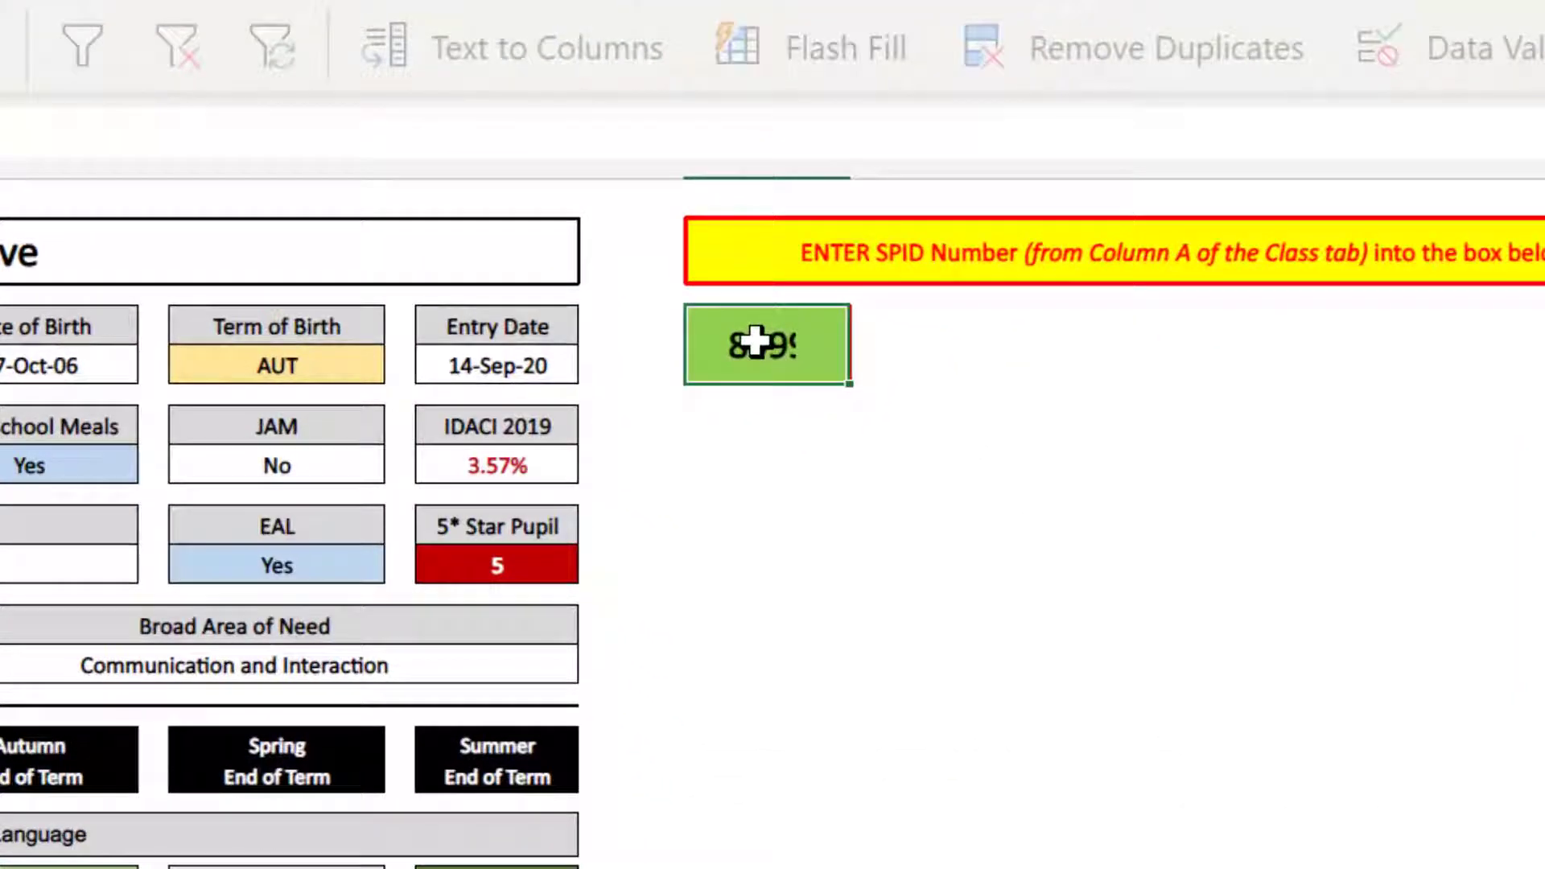
{"action": "type", "text": "9000"}
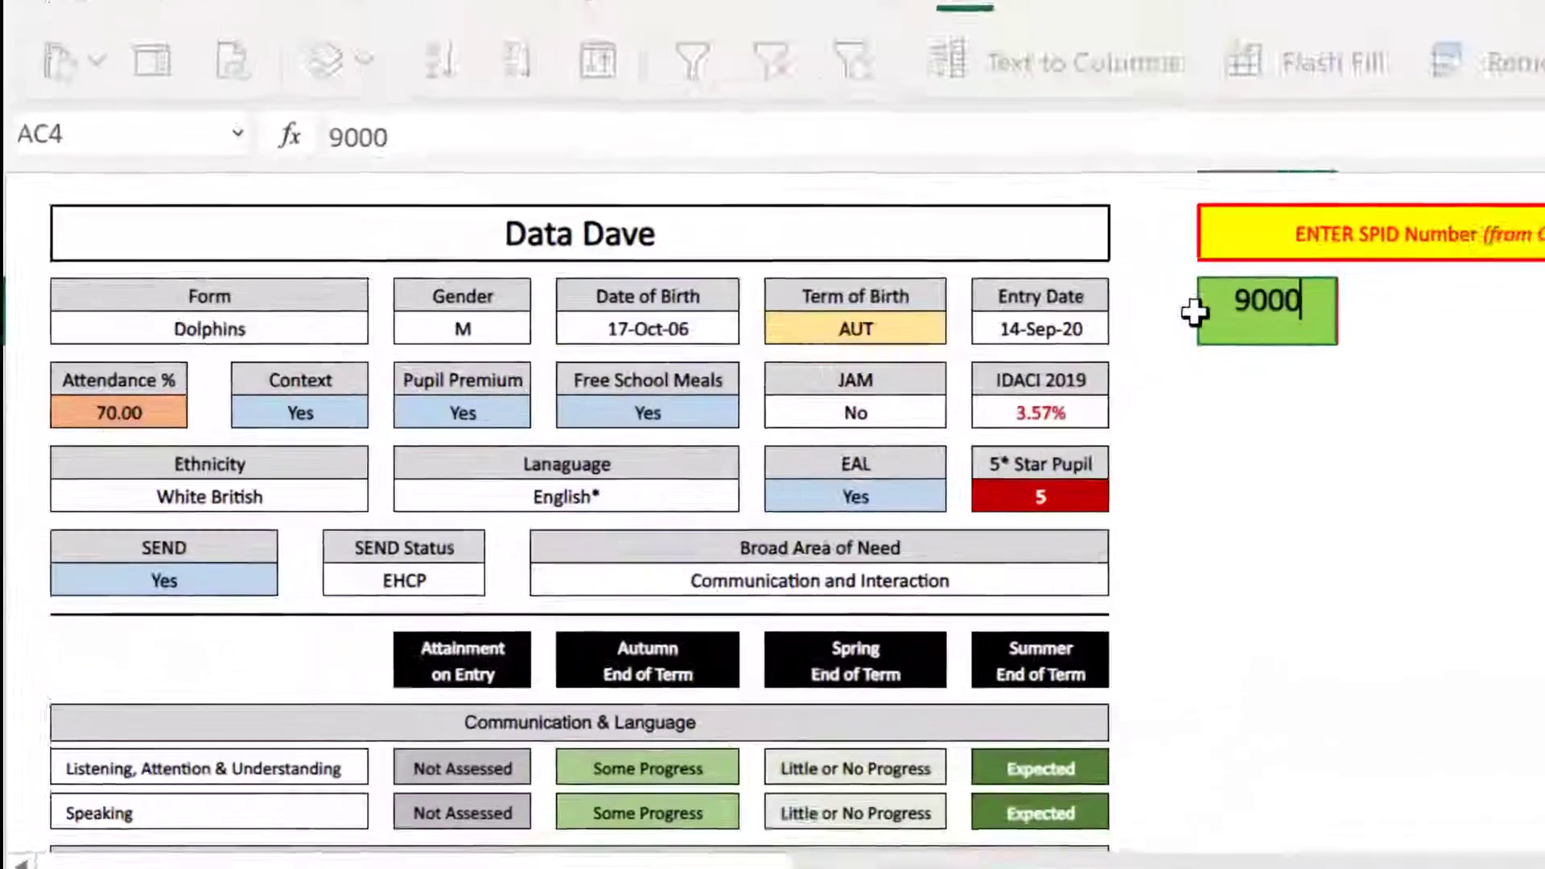
{"action": "key", "text": "Return"}
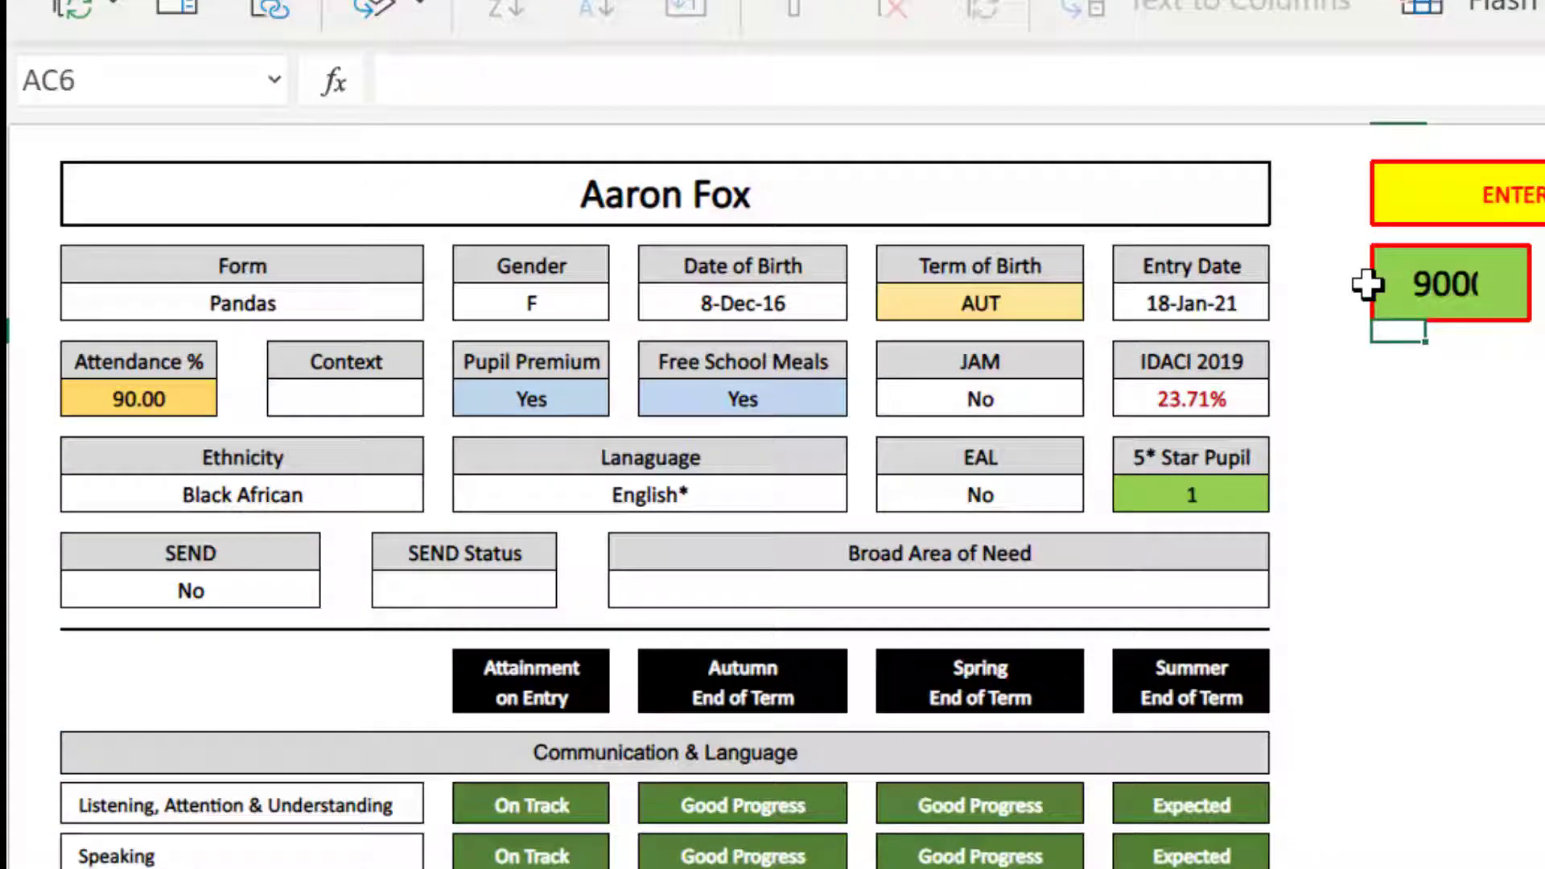